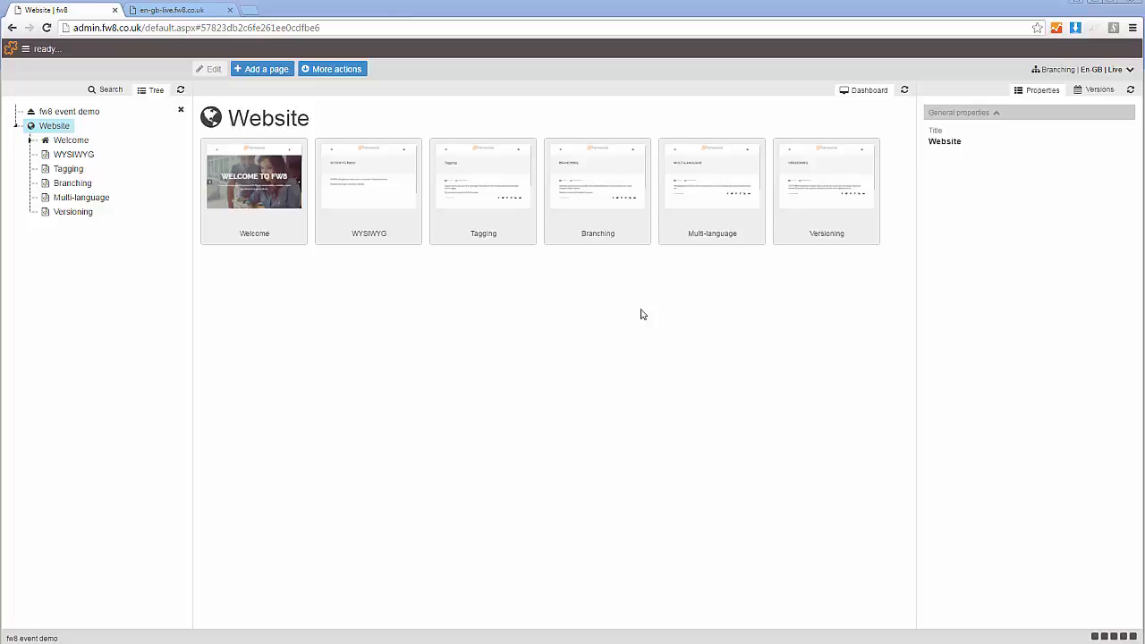
- Check the website's available cultures and branches, and open the Branching component
{"action": "left_click", "coordinate": [1085, 71]}
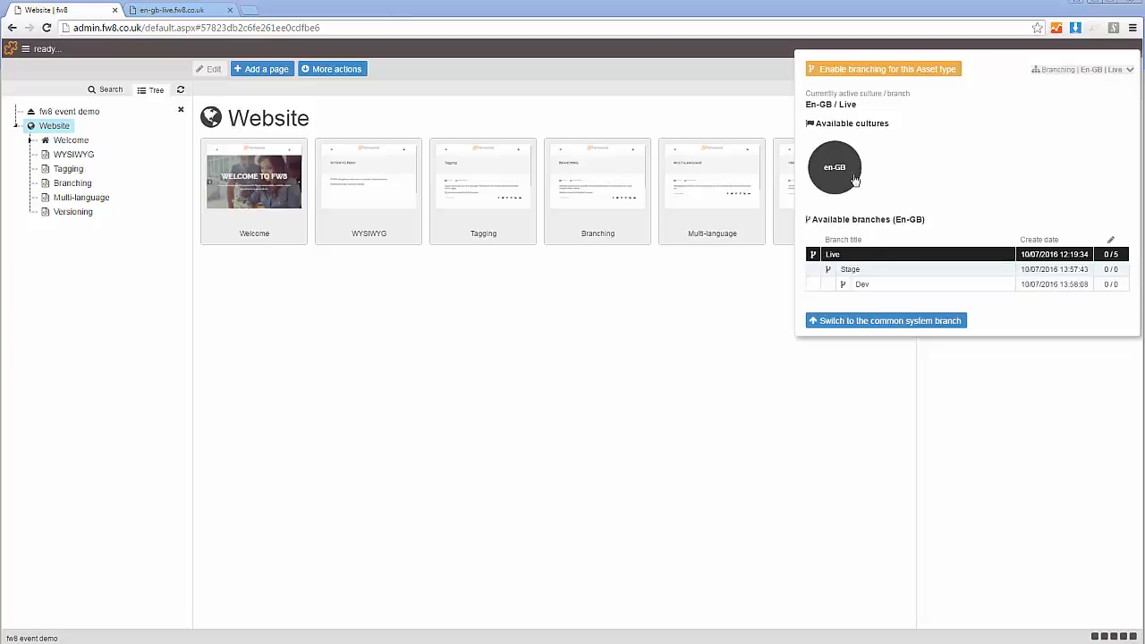
{"action": "left_click", "coordinate": [716, 358]}
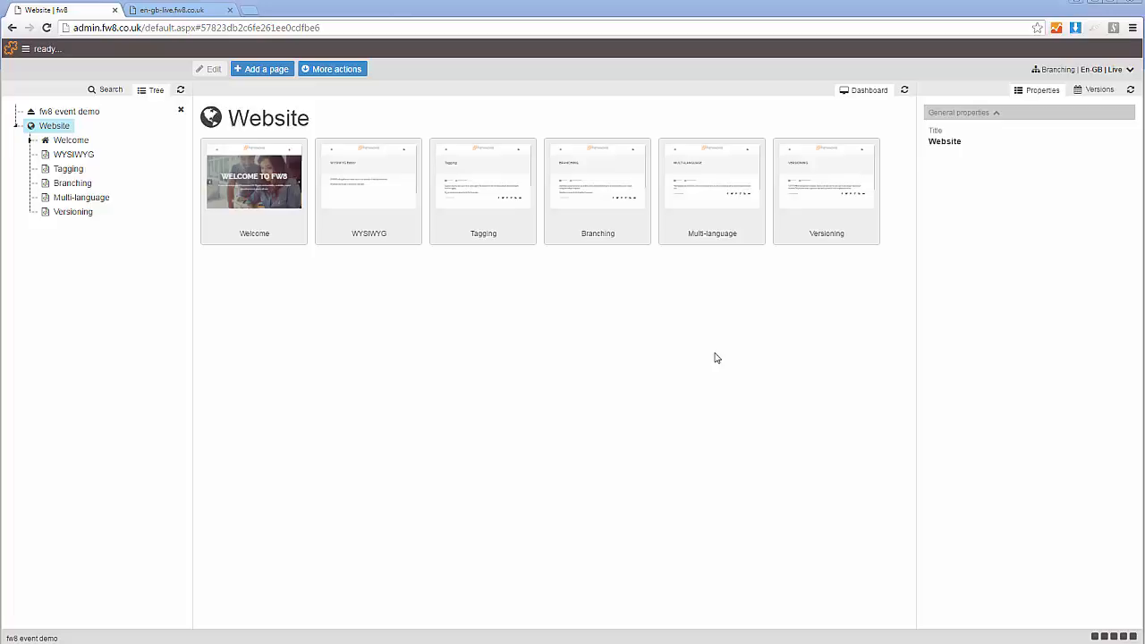
{"action": "left_click", "coordinate": [403, 52]}
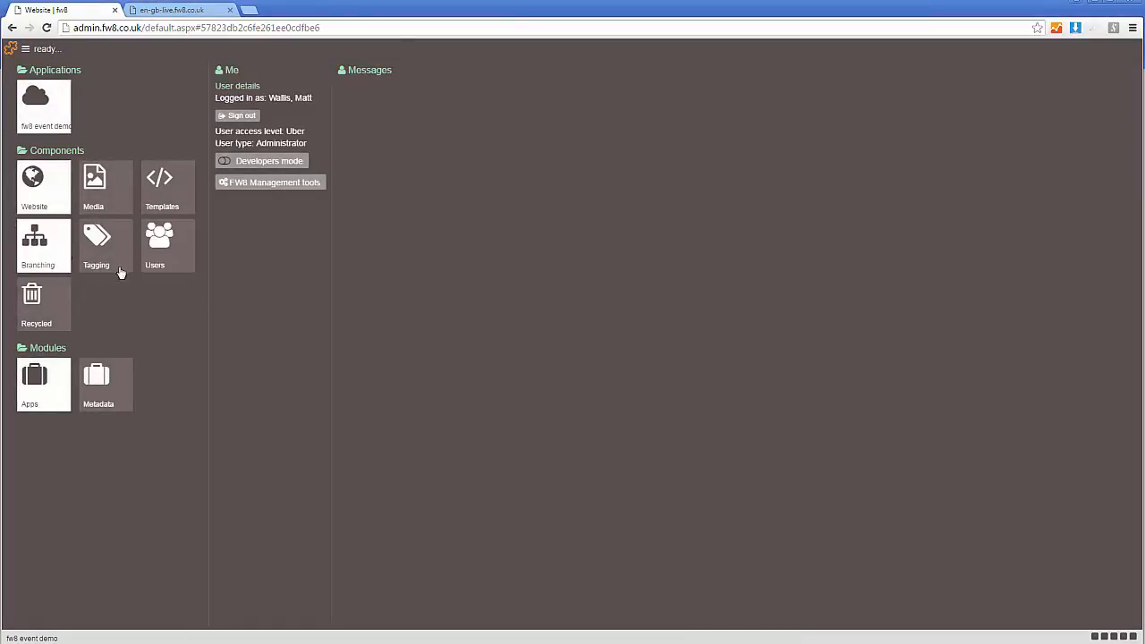
{"action": "left_click", "coordinate": [41, 186]}
{"action": "left_click", "coordinate": [59, 129]}
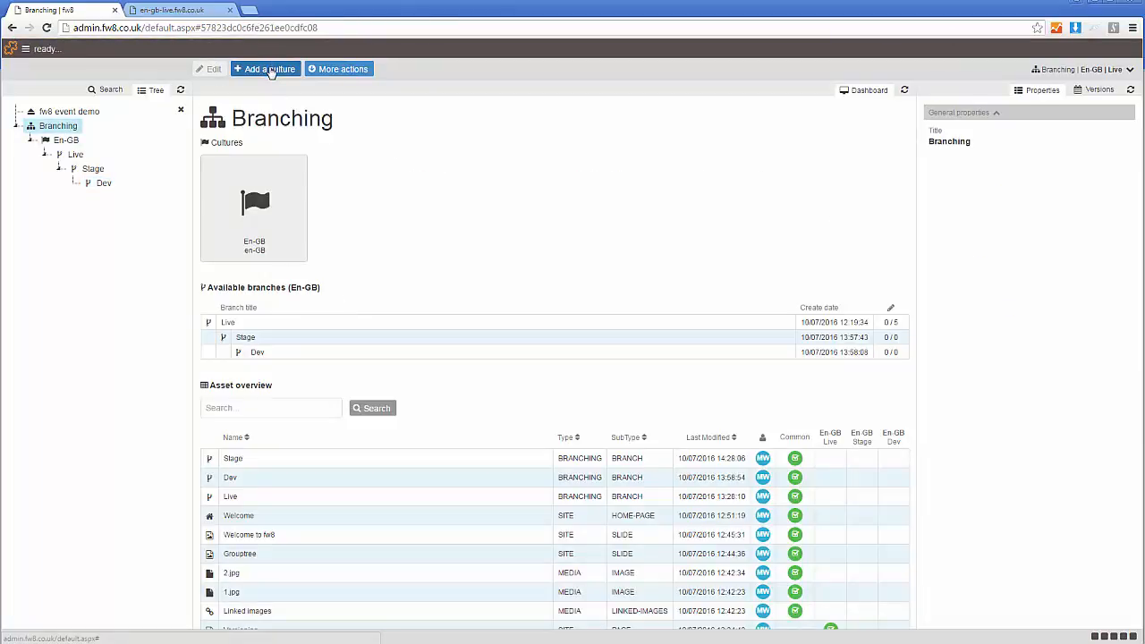
- Add a culture titled Fr-Fr with the culture code fr-FR and publish it
{"action": "left_click", "coordinate": [271, 70]}
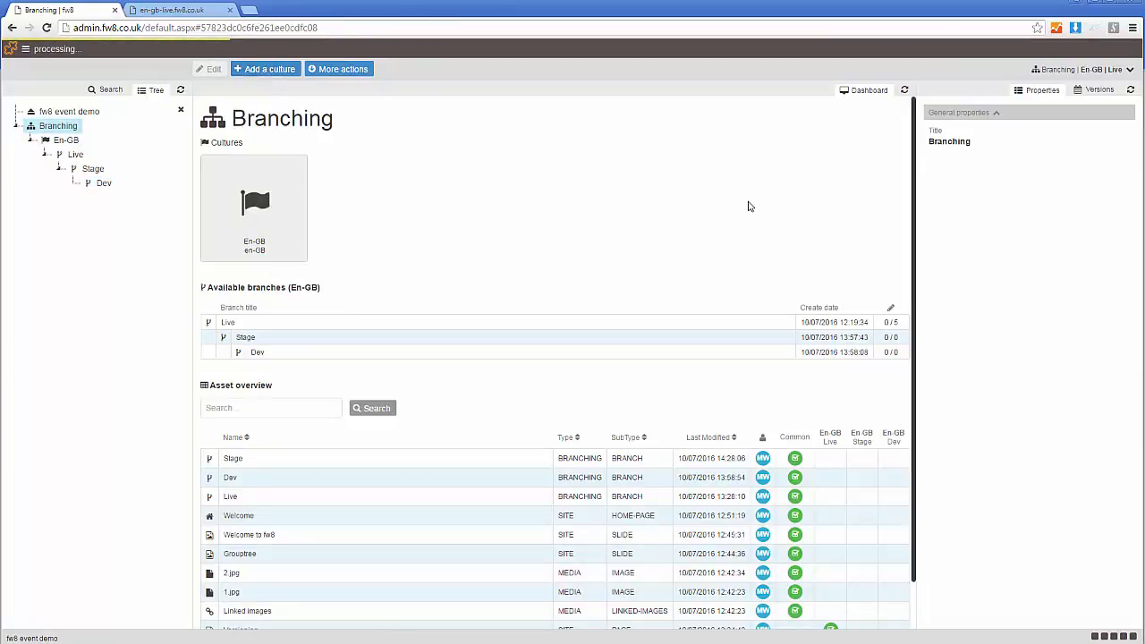
{"action": "left_click", "coordinate": [979, 147]}
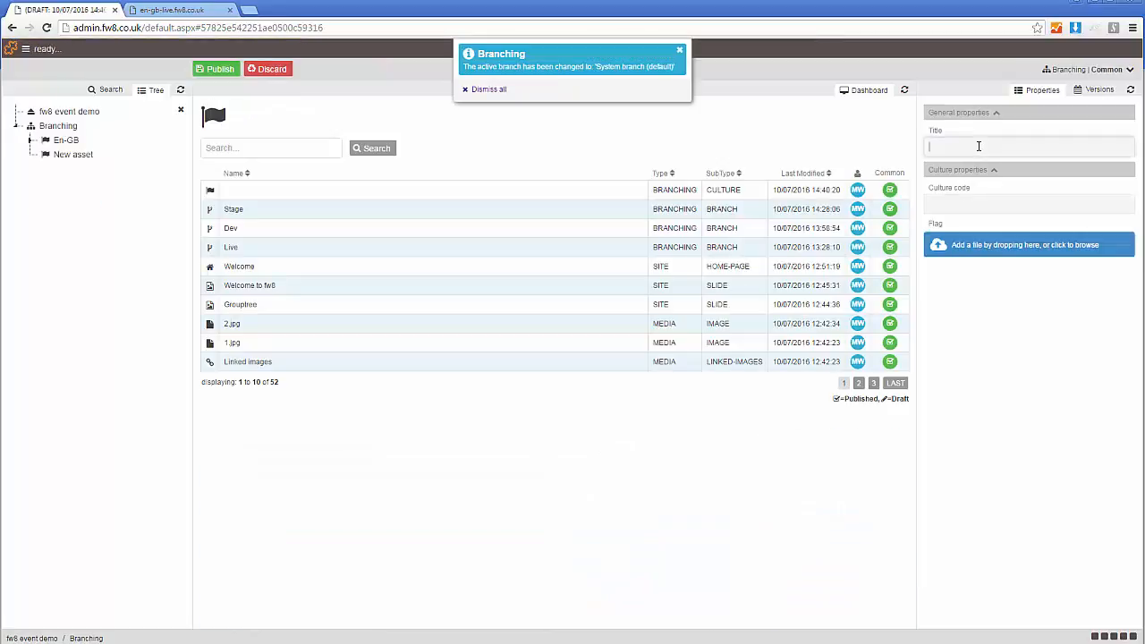
{"action": "type", "text": "Fr-Fr"}
{"action": "left_click", "coordinate": [955, 202]}
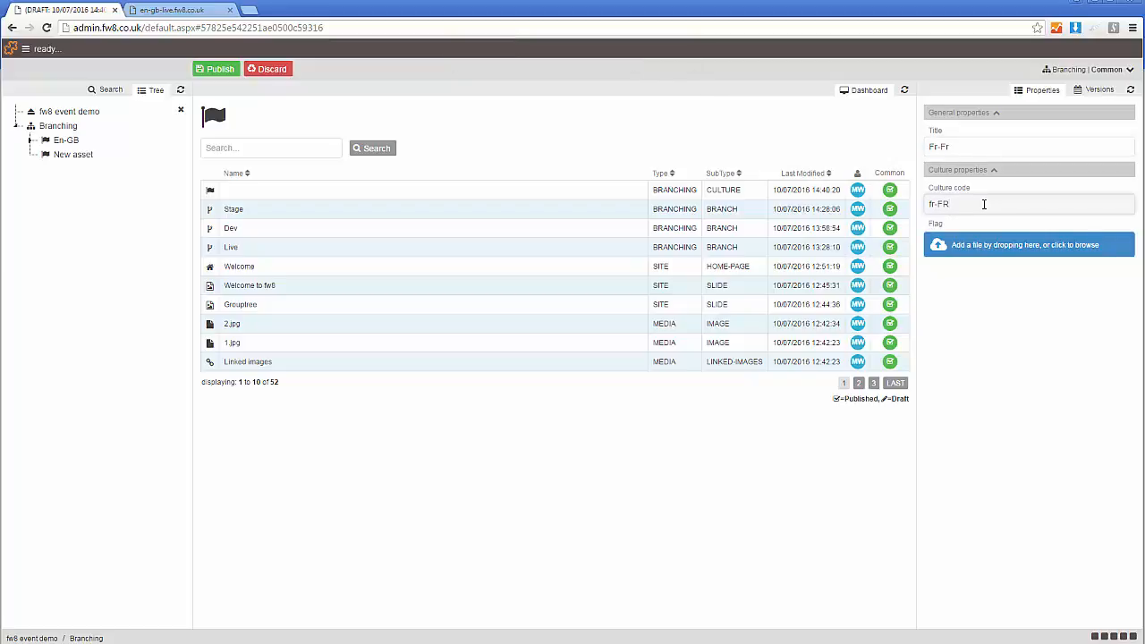
{"action": "left_click", "coordinate": [224, 69]}
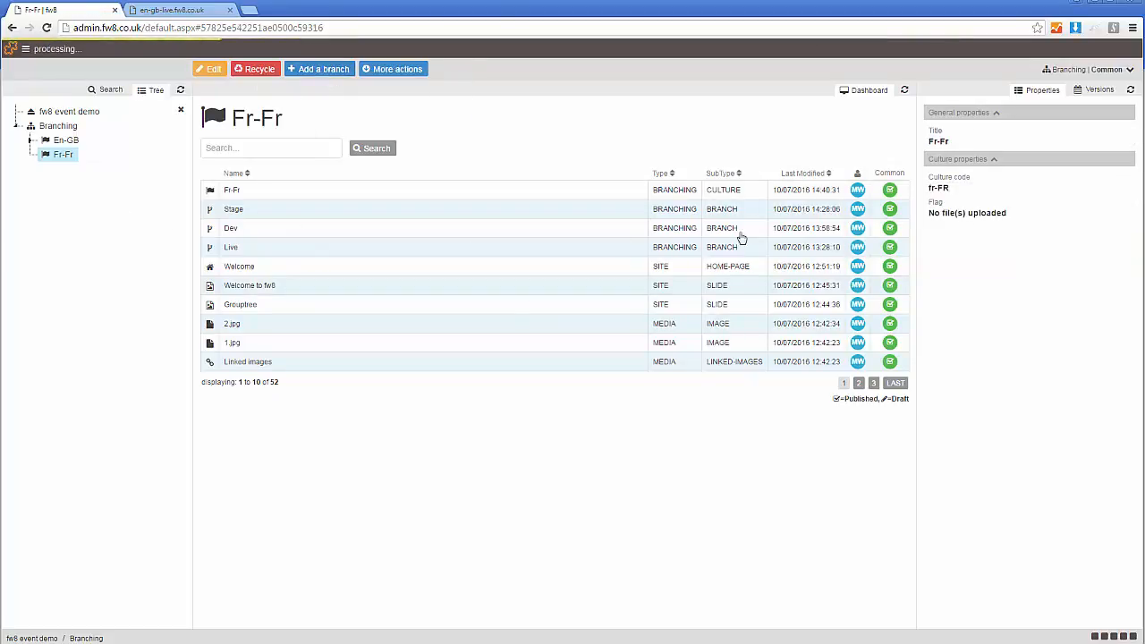
- Add a branch titled Live under Fr-Fr with the URL fr-fr-live.fw8.co.uk and publish it
{"action": "left_click", "coordinate": [952, 149]}
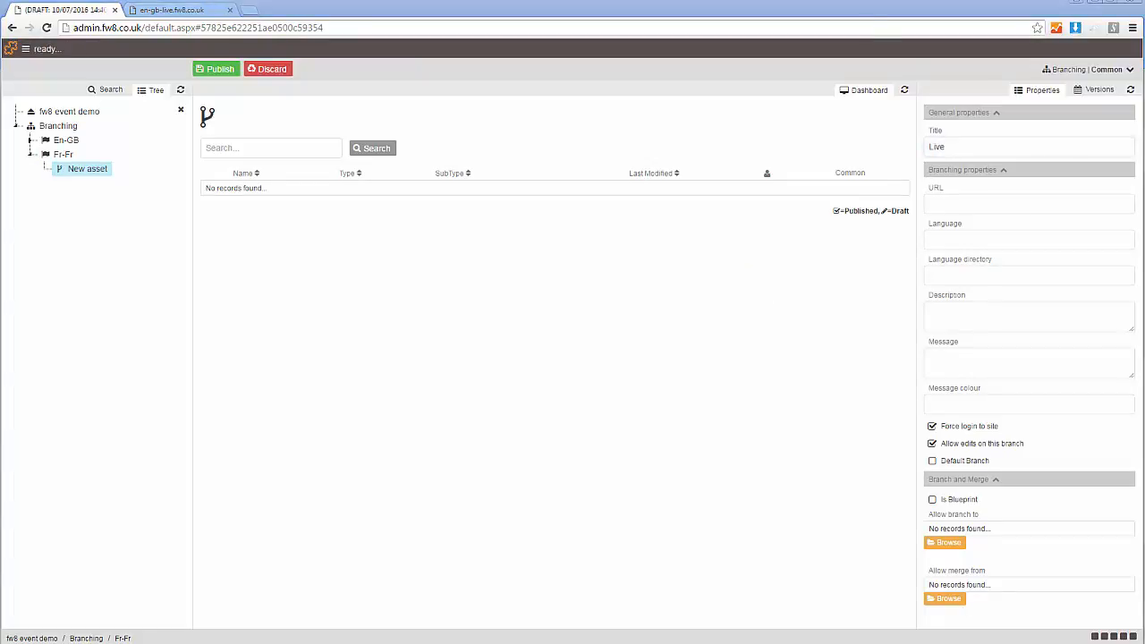
{"action": "left_click", "coordinate": [966, 197]}
{"action": "type", "text": "fr-fr-live.fw8.co.uk"}
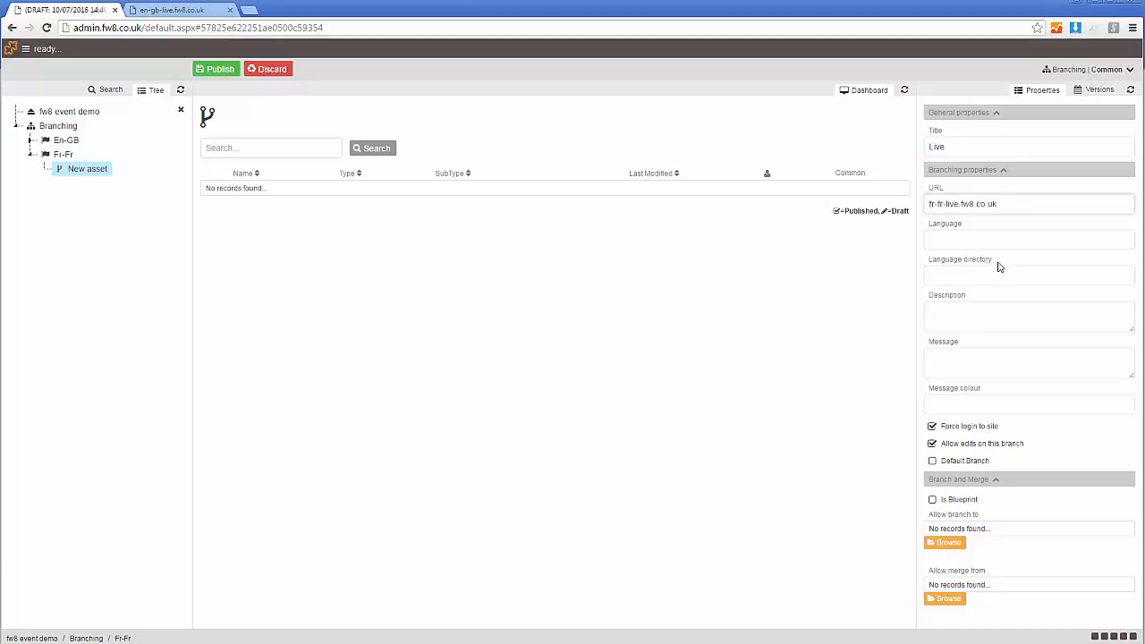
{"action": "left_click", "coordinate": [220, 70]}
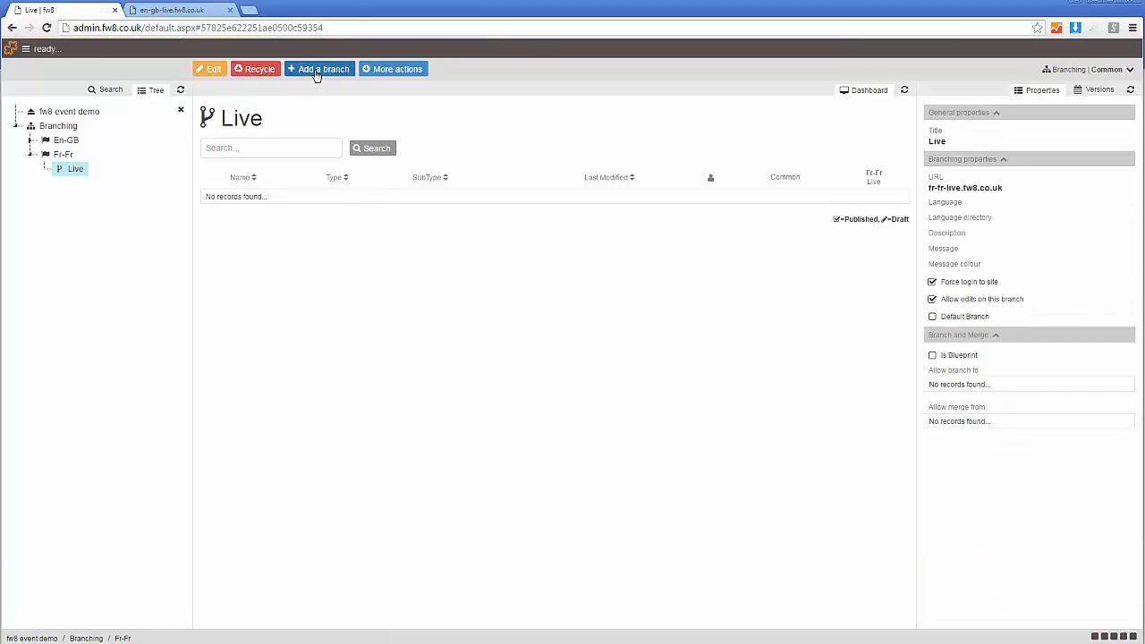
- Add a branch titled Stage under the Fr-Fr Live branch with the URL fr-fr-stage.fw8.co.uk and publish it
{"action": "left_click", "coordinate": [316, 71]}
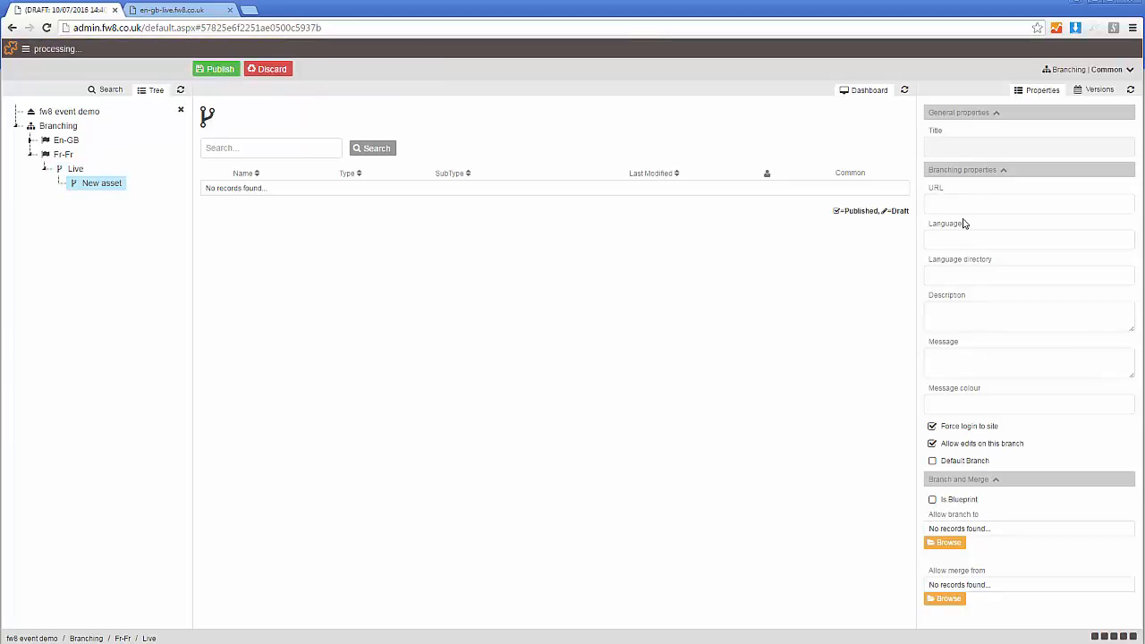
{"action": "left_click", "coordinate": [955, 145]}
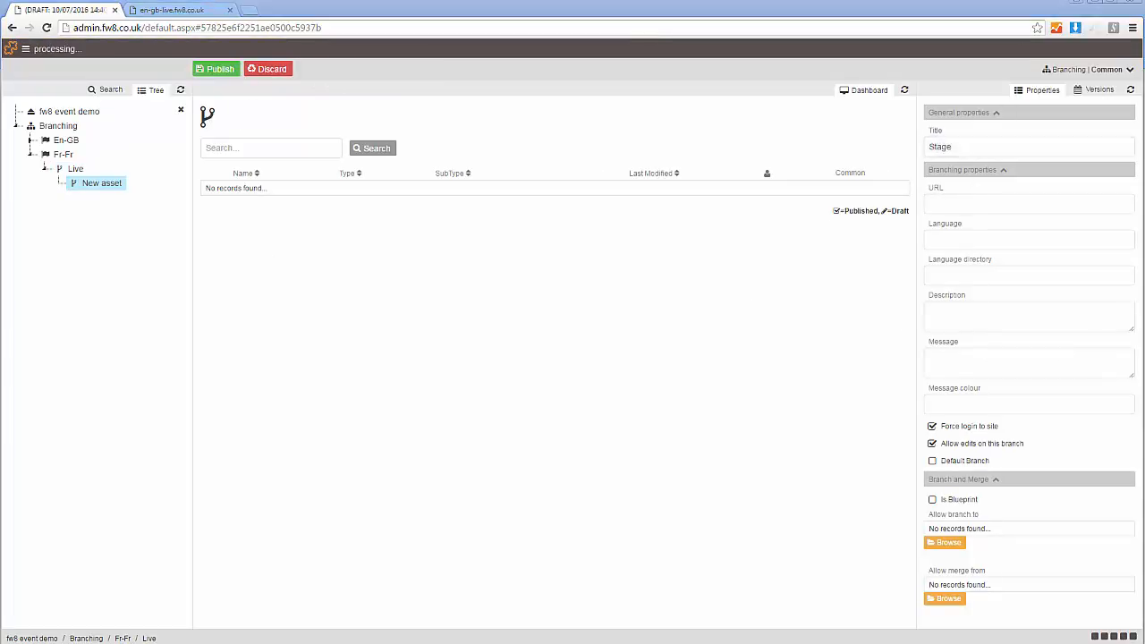
{"action": "left_click", "coordinate": [961, 204]}
{"action": "type", "text": "fr-fr-stage.fw8.co.uk"}
{"action": "left_click", "coordinate": [220, 69]}
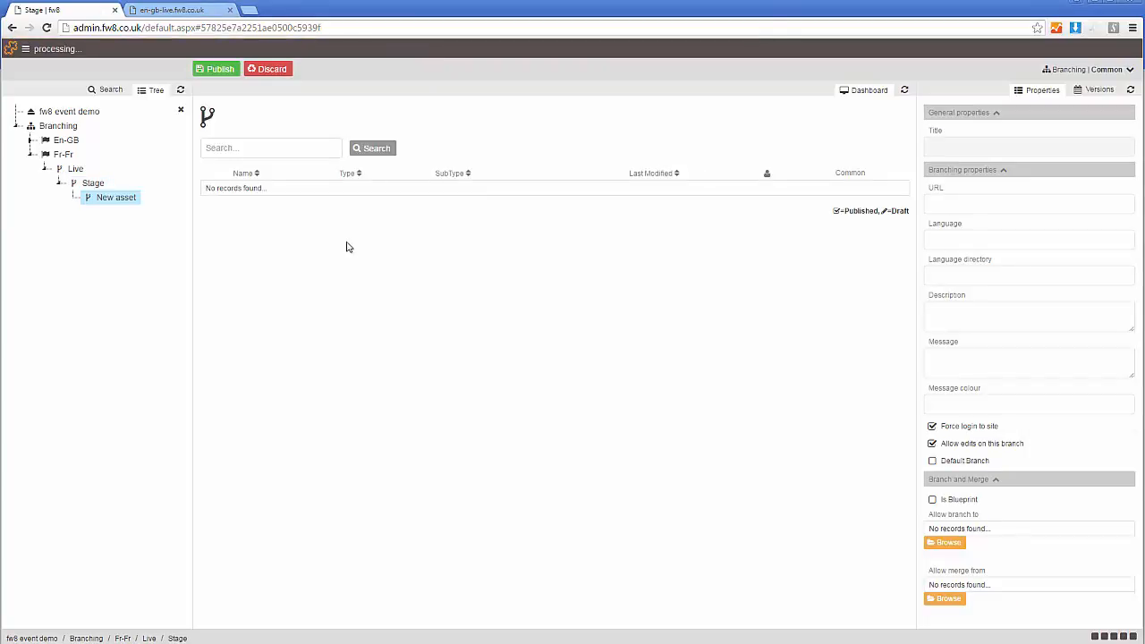
- Add a branch titled Translation under Stage with the URL fr-fr-translate.fw8.co.uk, turn off Force login to site and publish it
{"action": "left_click", "coordinate": [960, 147]}
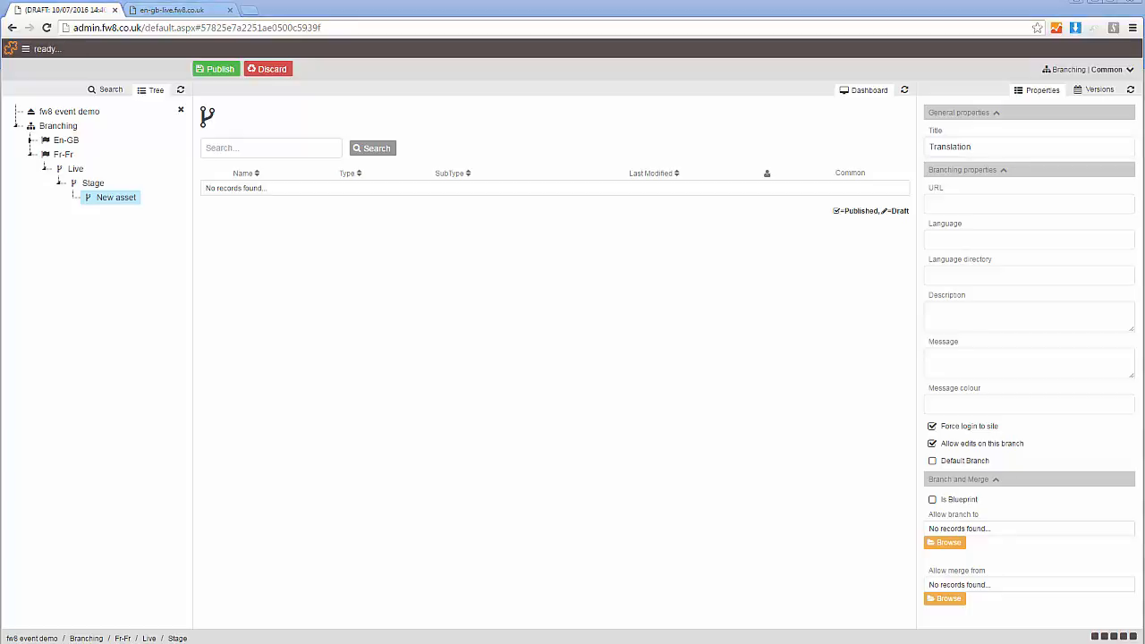
{"action": "left_click", "coordinate": [973, 201]}
{"action": "type", "text": "fr-fr-translate.fw8.co.uk"}
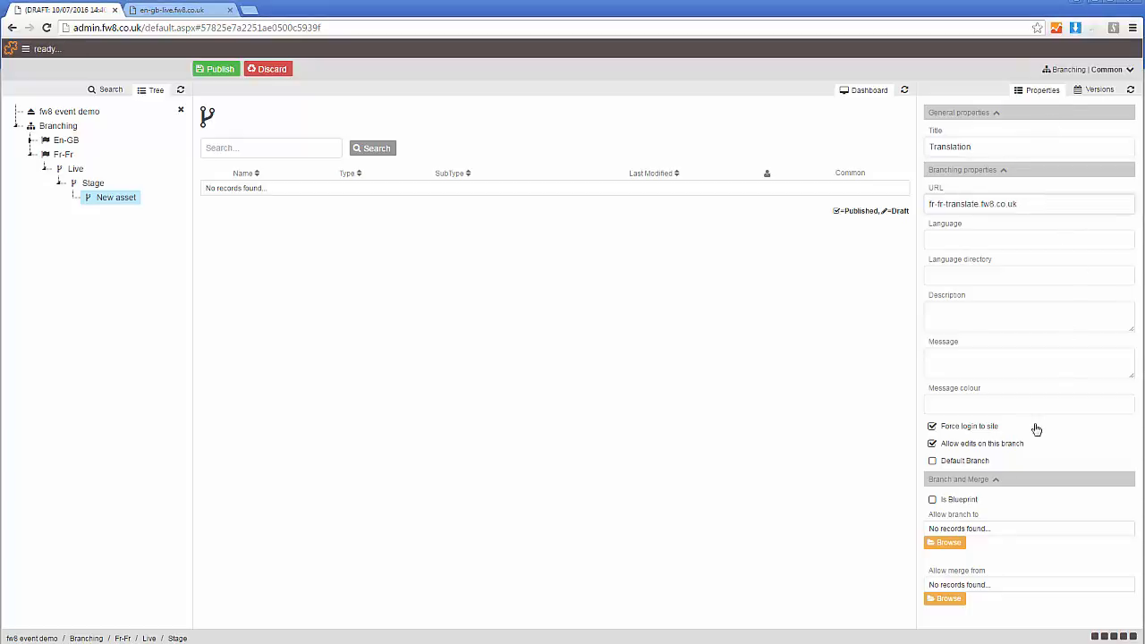
{"action": "left_click", "coordinate": [933, 428]}
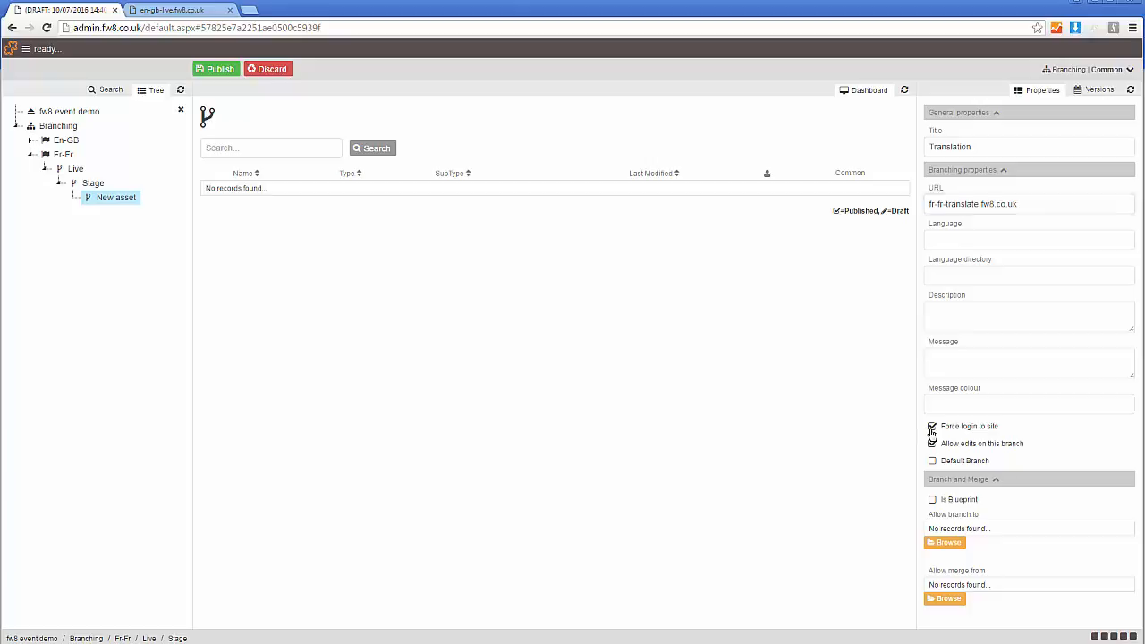
{"action": "left_click", "coordinate": [235, 70]}
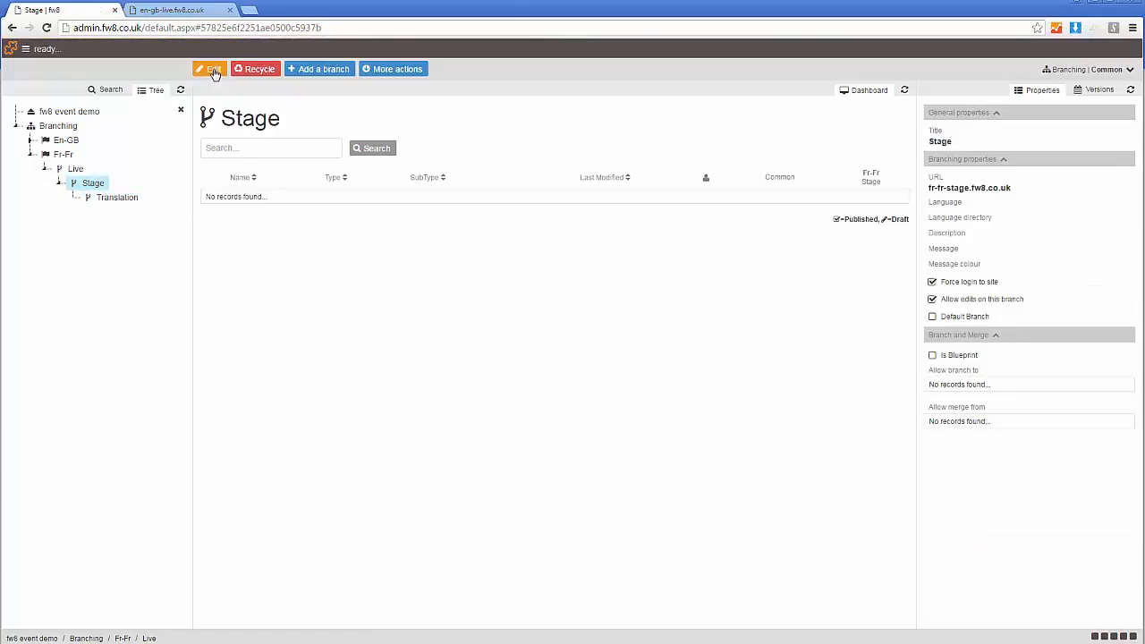
- Turn off Force login to site for the Fr-Fr Stage branch and publish the change
{"action": "left_click", "coordinate": [213, 70]}
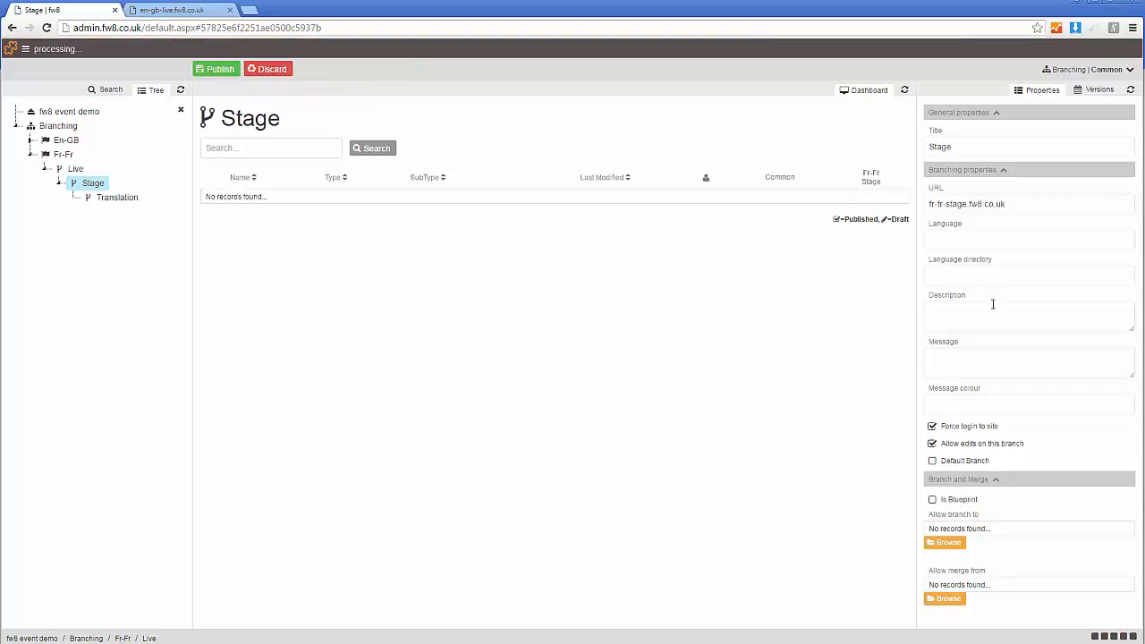
{"action": "left_click", "coordinate": [933, 427]}
{"action": "left_click", "coordinate": [220, 70]}
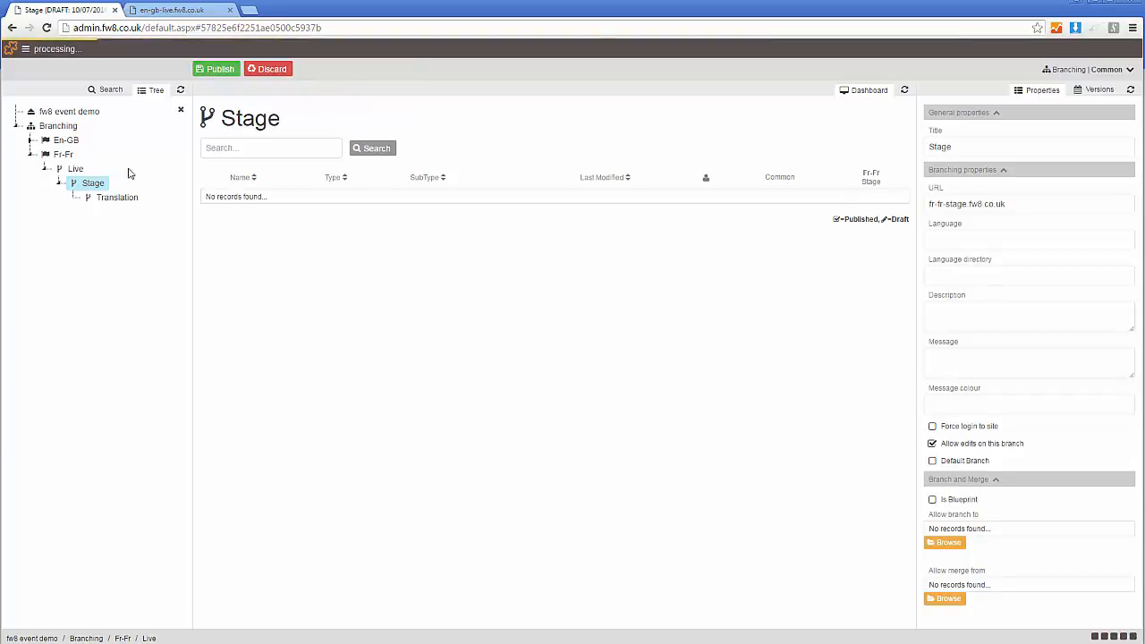
- Turn off Force login to site for the Fr-Fr Live branch and publish the change
{"action": "left_click", "coordinate": [75, 169]}
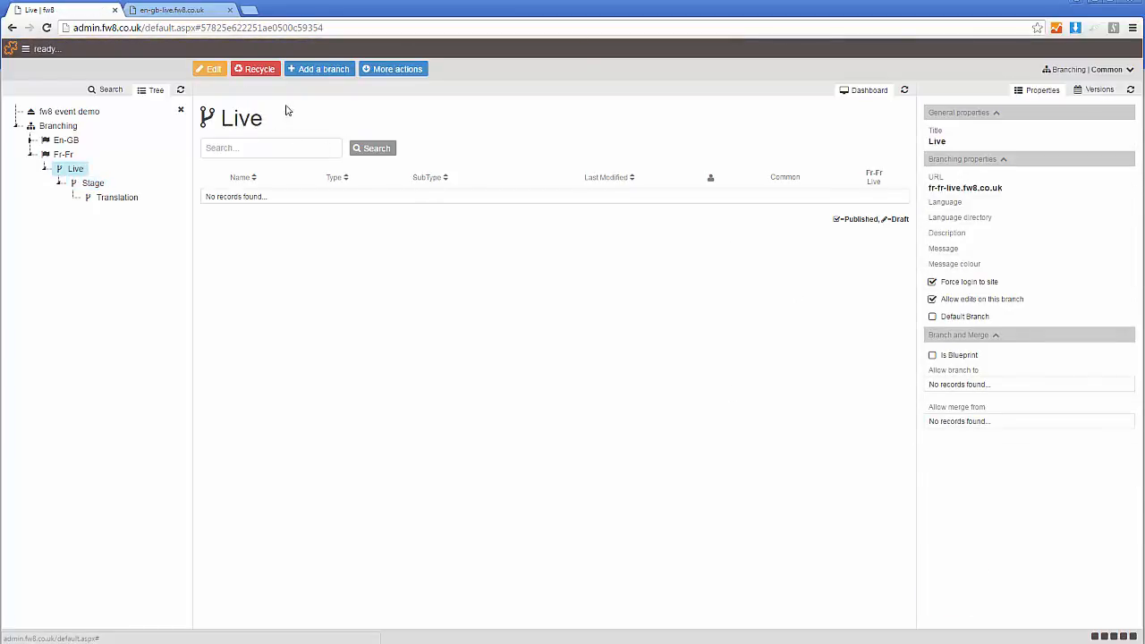
{"action": "left_click", "coordinate": [214, 71]}
{"action": "left_click", "coordinate": [932, 427]}
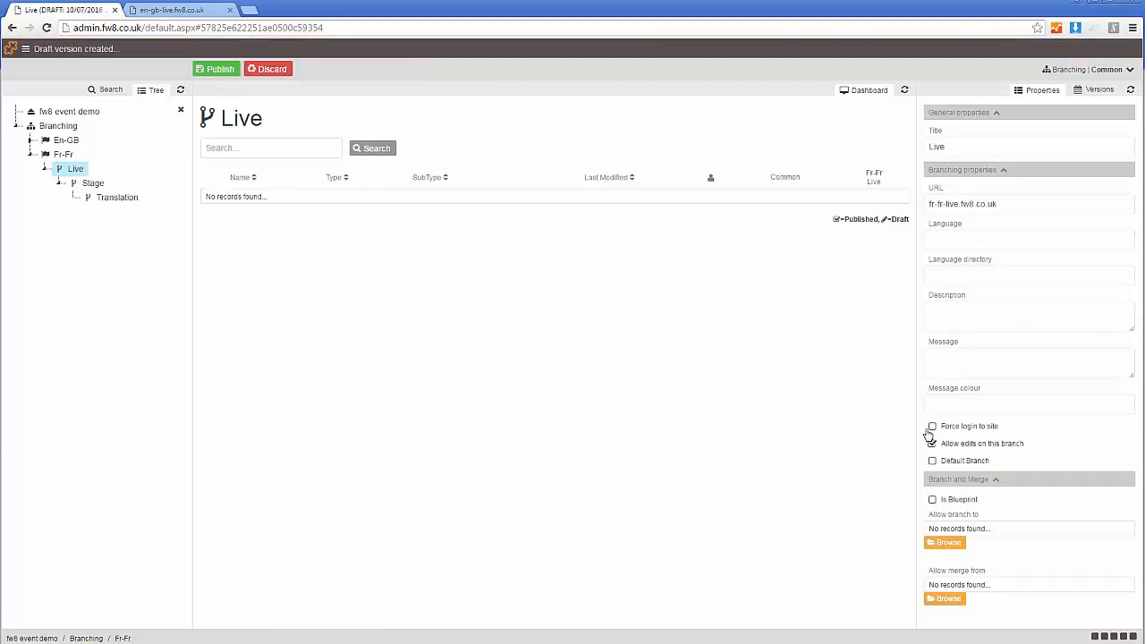
{"action": "left_click", "coordinate": [220, 70]}
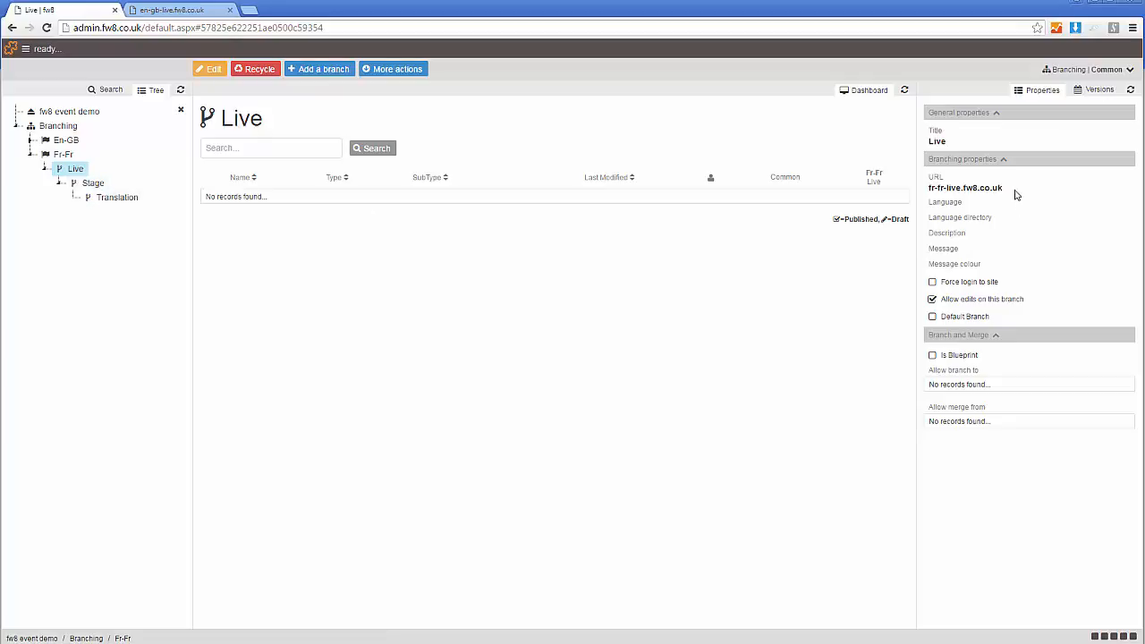
- Review the URLs of the Live, Stage and Translation branches and the Fr-Fr culture's properties
{"action": "left_click_drag", "start_coordinate": [1017, 190], "coordinate": [925, 188]}
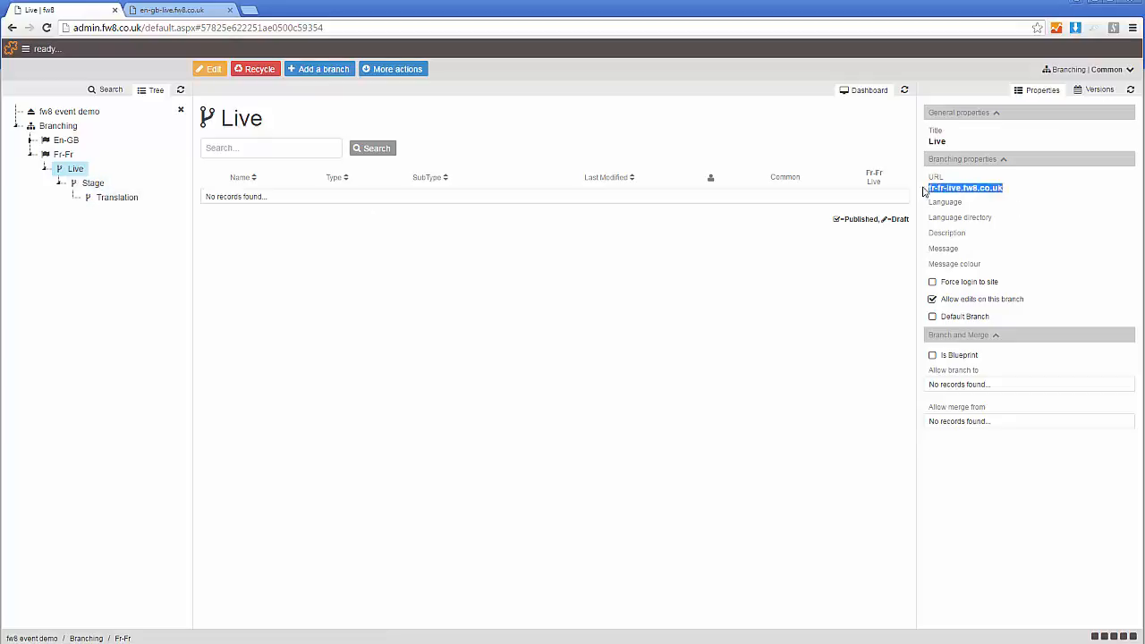
{"action": "left_click", "coordinate": [93, 183]}
{"action": "left_click_drag", "start_coordinate": [1009, 188], "coordinate": [898, 200]}
{"action": "left_click", "coordinate": [1020, 191]}
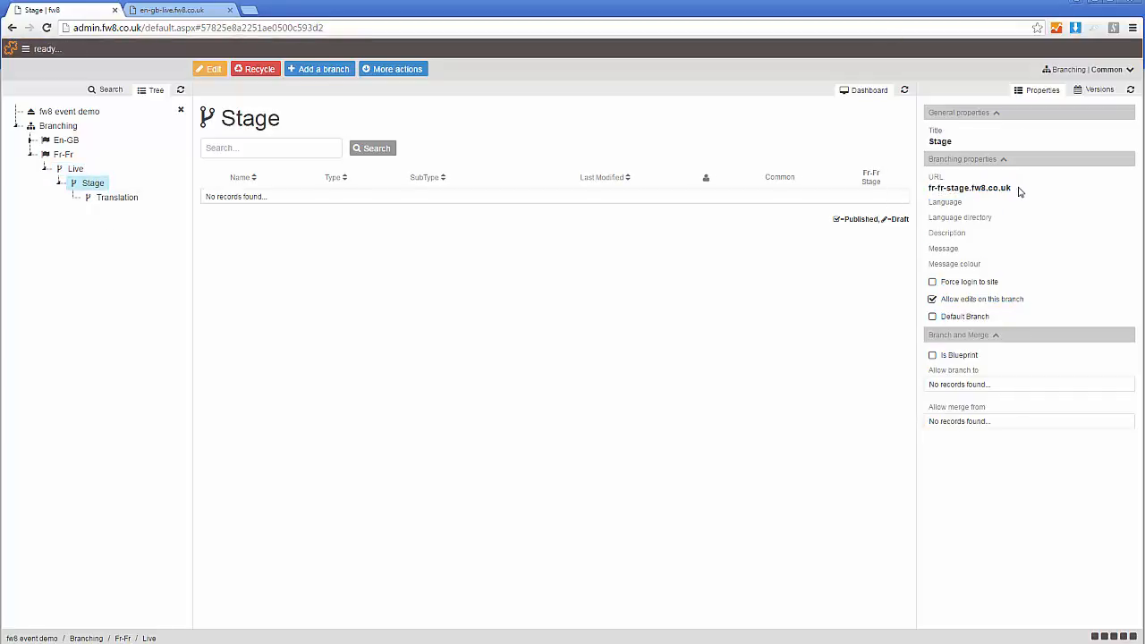
{"action": "left_click", "coordinate": [119, 198]}
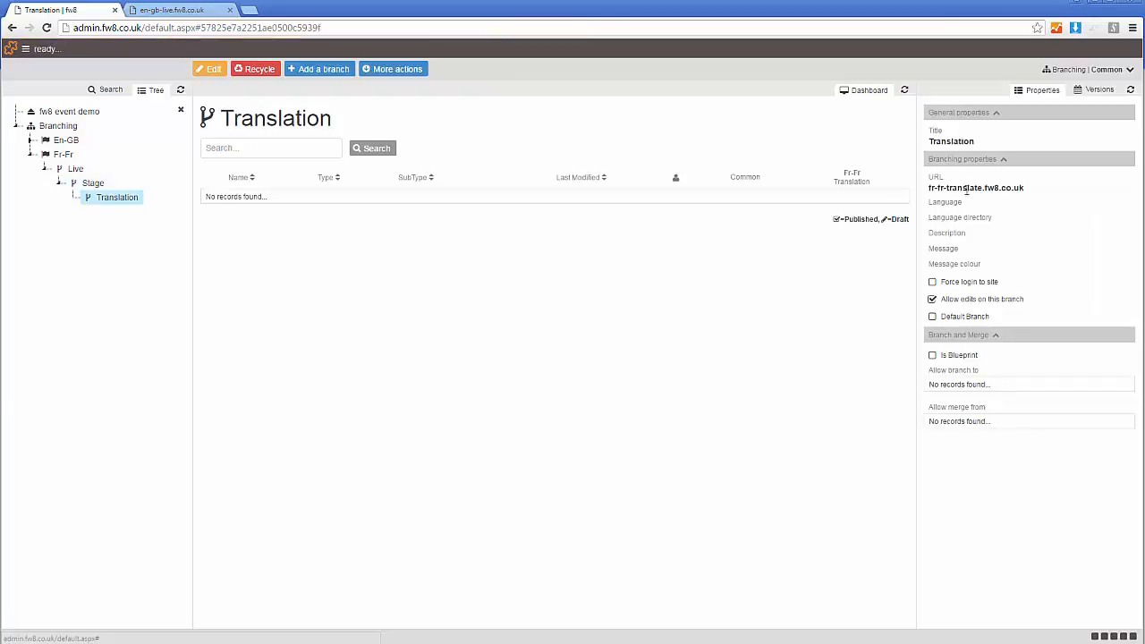
{"action": "left_click", "coordinate": [60, 155]}
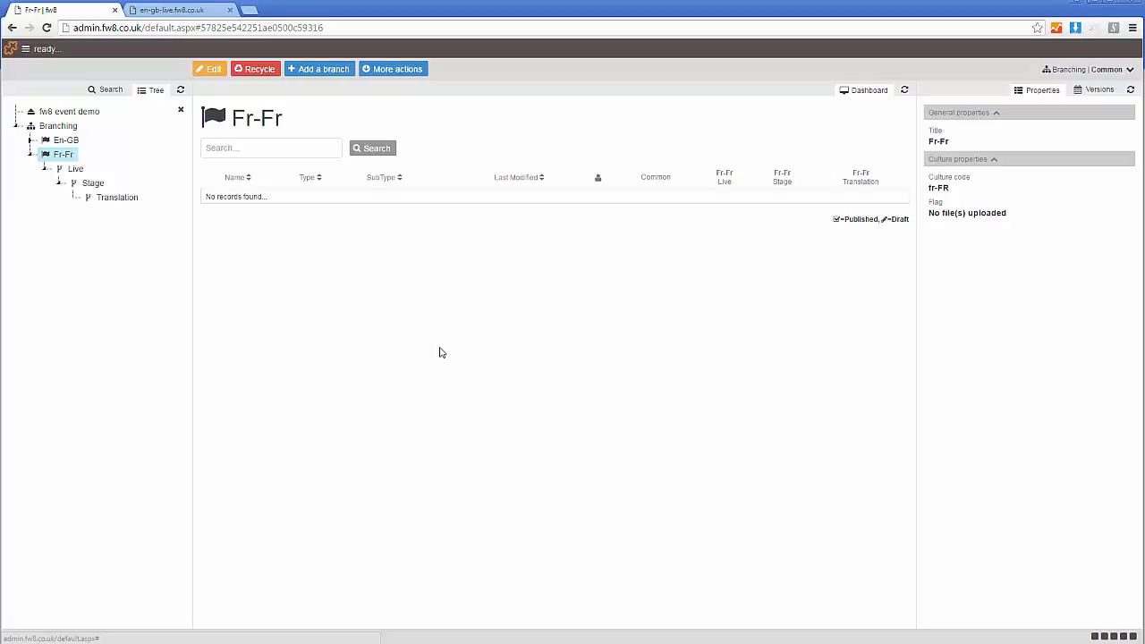
- Open the Welcome page from the Website component, look over its content and collapse the asset tree
{"action": "left_click", "coordinate": [359, 50]}
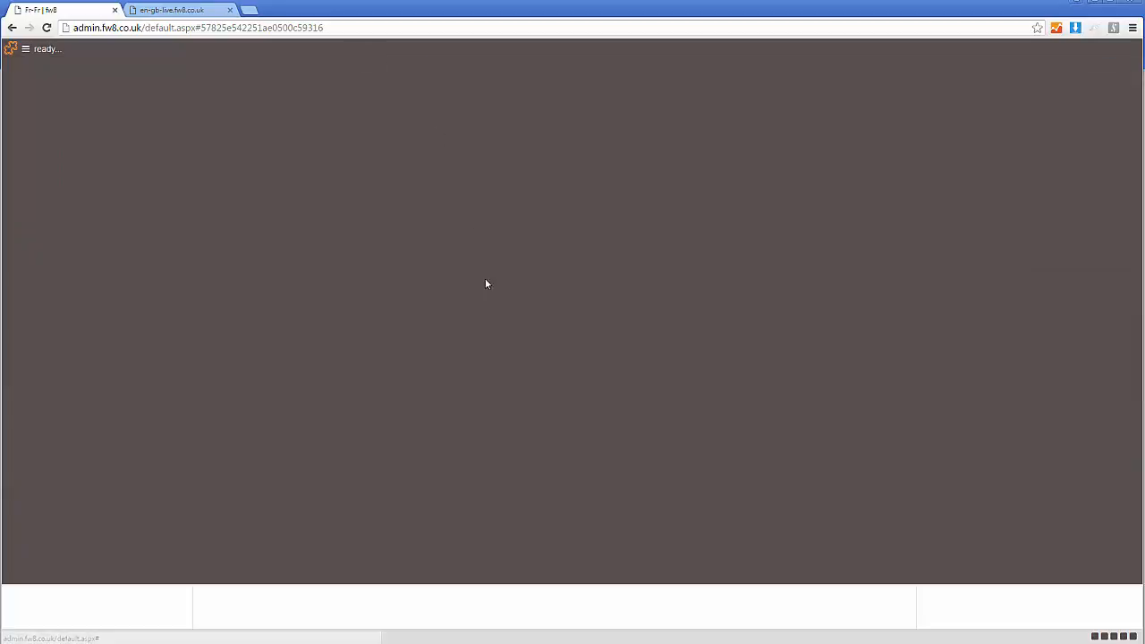
{"action": "left_click", "coordinate": [45, 199]}
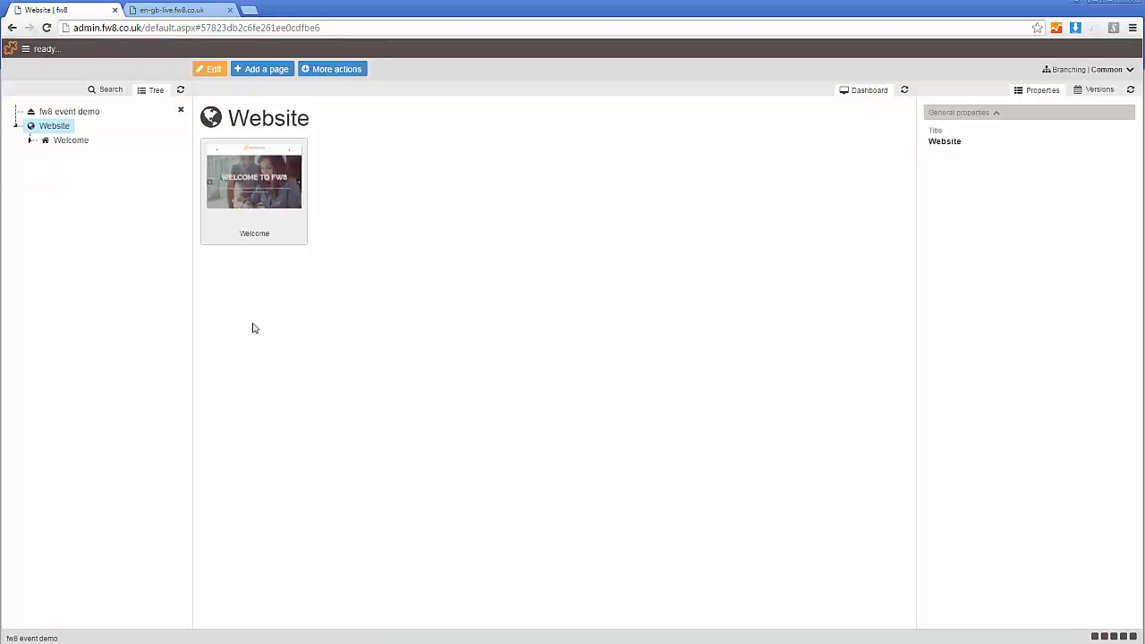
{"action": "left_click", "coordinate": [253, 244]}
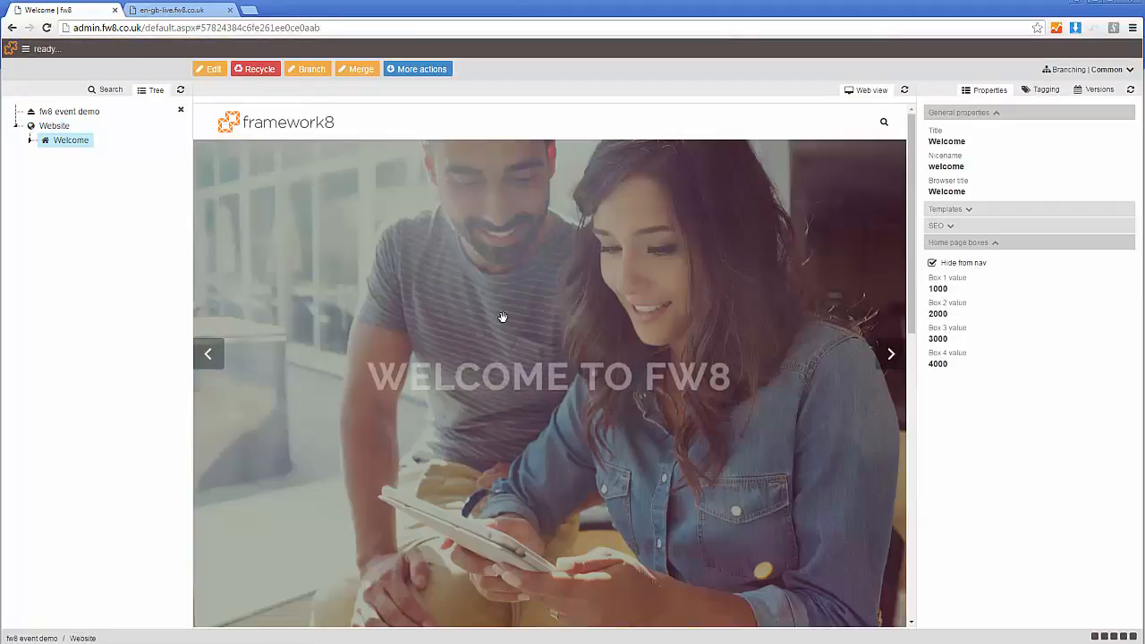
{"action": "scroll", "coordinate": [532, 312], "scroll_direction": "down", "scroll_amount": 5}
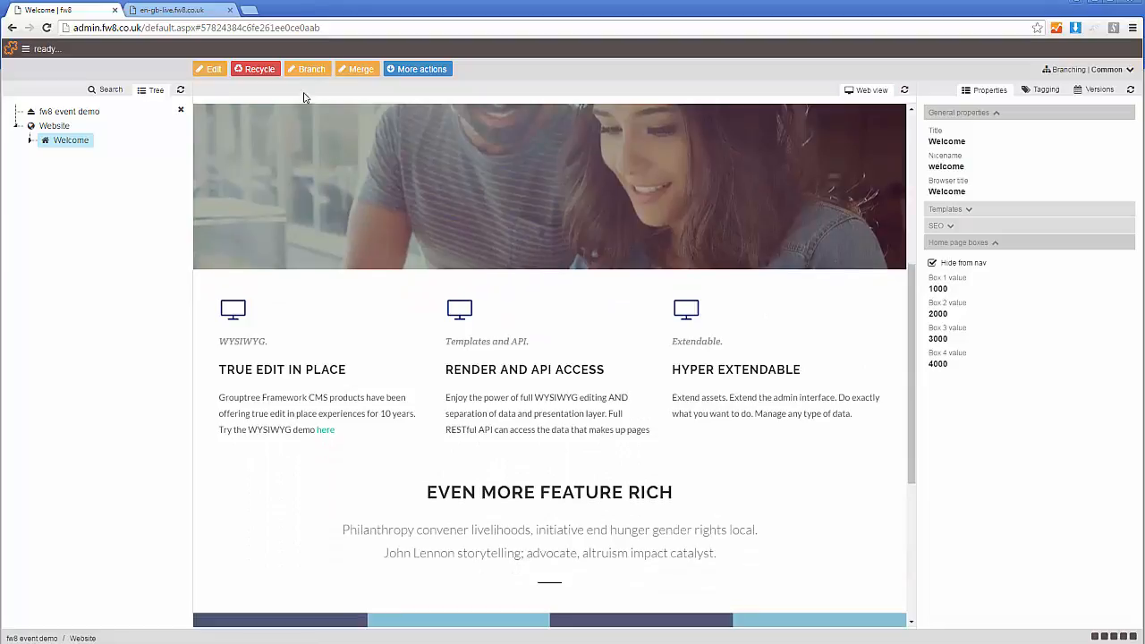
{"action": "scroll", "coordinate": [460, 330], "scroll_direction": "up", "scroll_amount": 1}
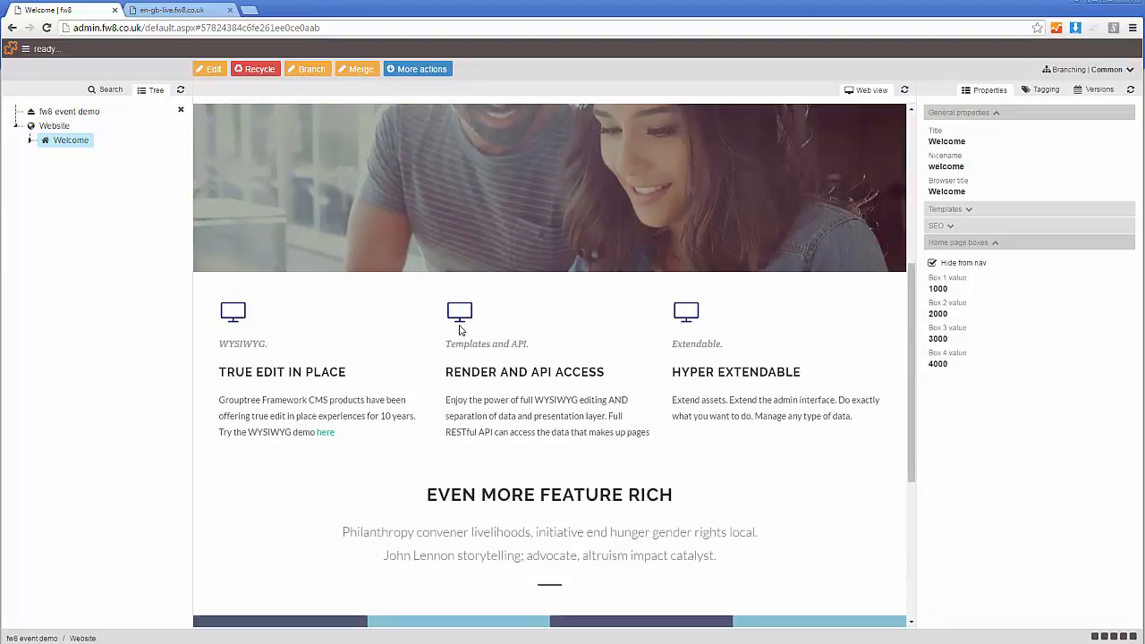
{"action": "left_click_drag", "start_coordinate": [912, 333], "coordinate": [915, 224]}
{"action": "left_click", "coordinate": [180, 111]}
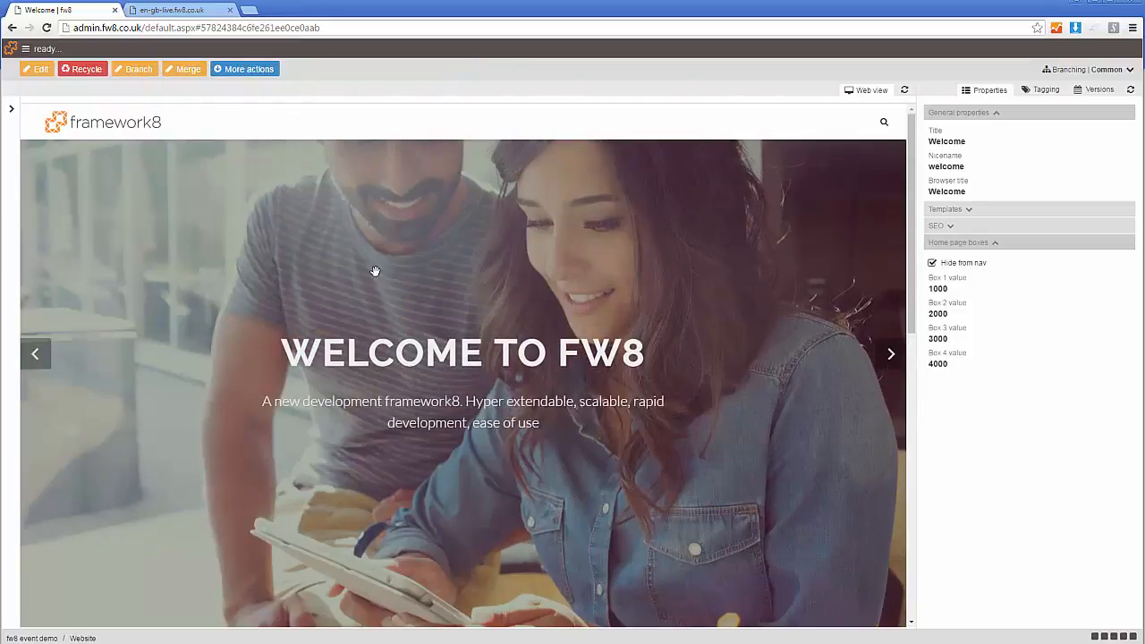
- Branch the Welcome page to the fr-FR culture's Translation branch, commit it and dismiss the notifications
{"action": "left_click", "coordinate": [135, 69]}
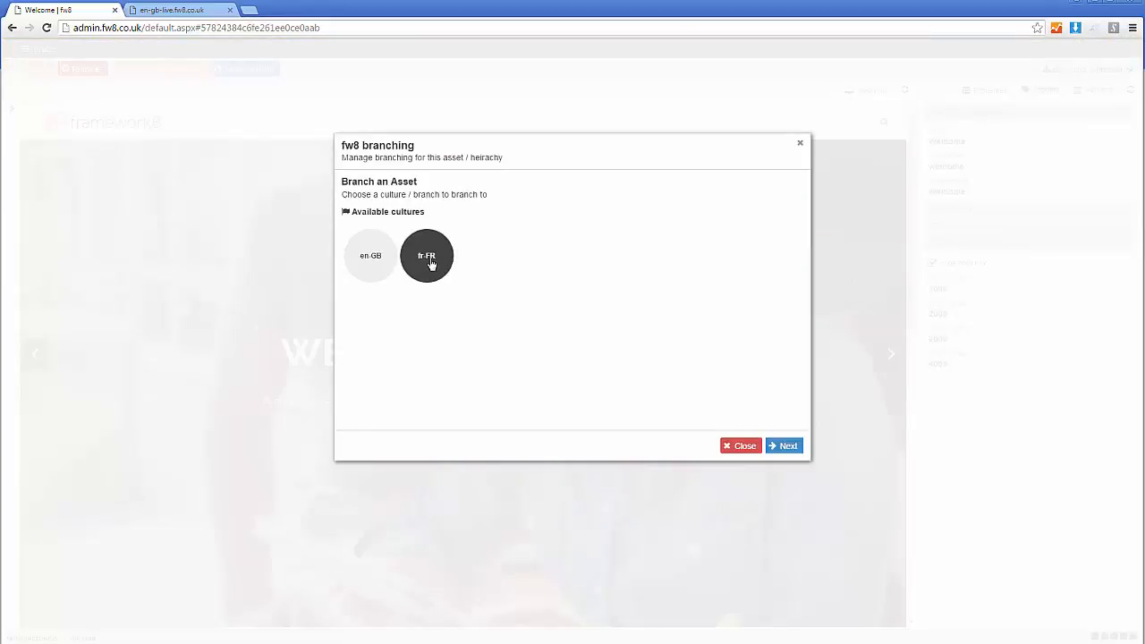
{"action": "left_click", "coordinate": [432, 266]}
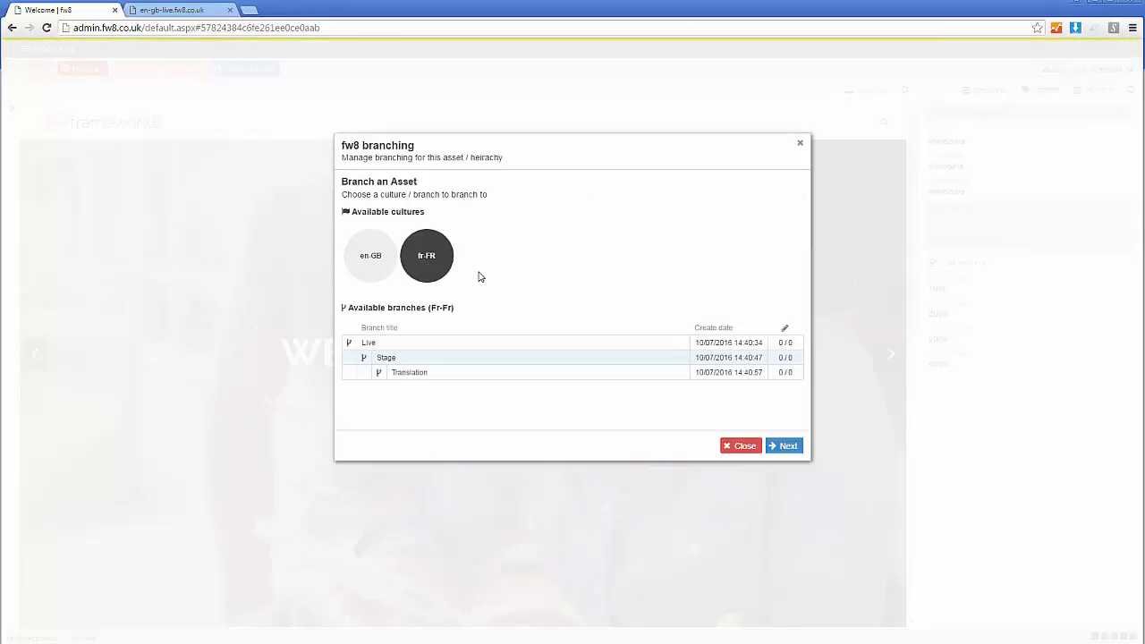
{"action": "left_click", "coordinate": [426, 376]}
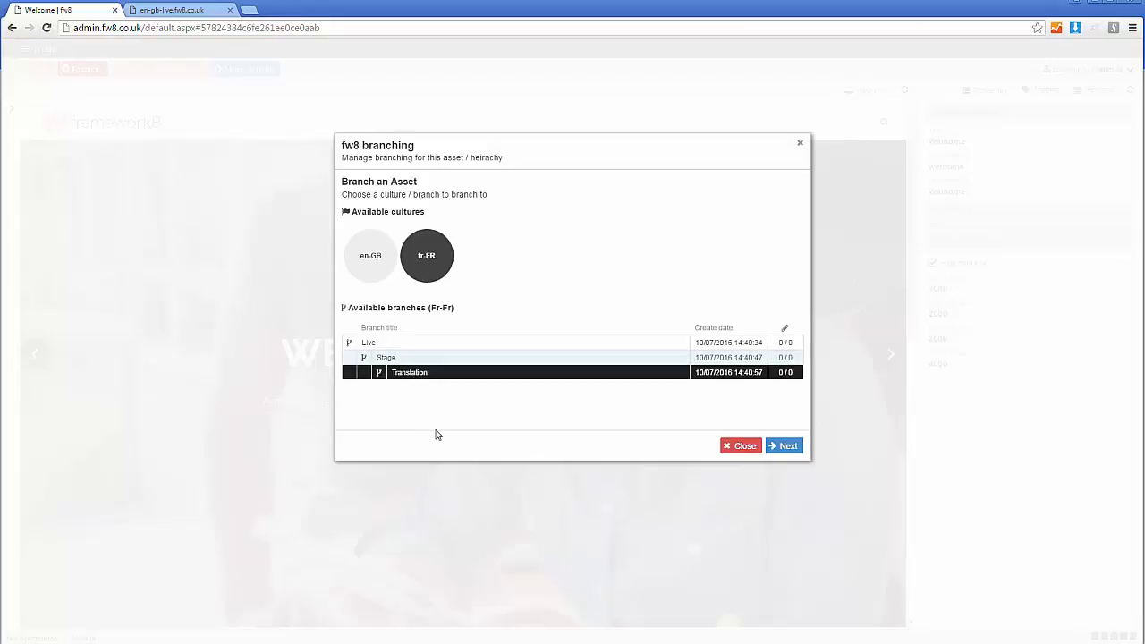
{"action": "left_click", "coordinate": [784, 446]}
{"action": "left_click", "coordinate": [784, 446]}
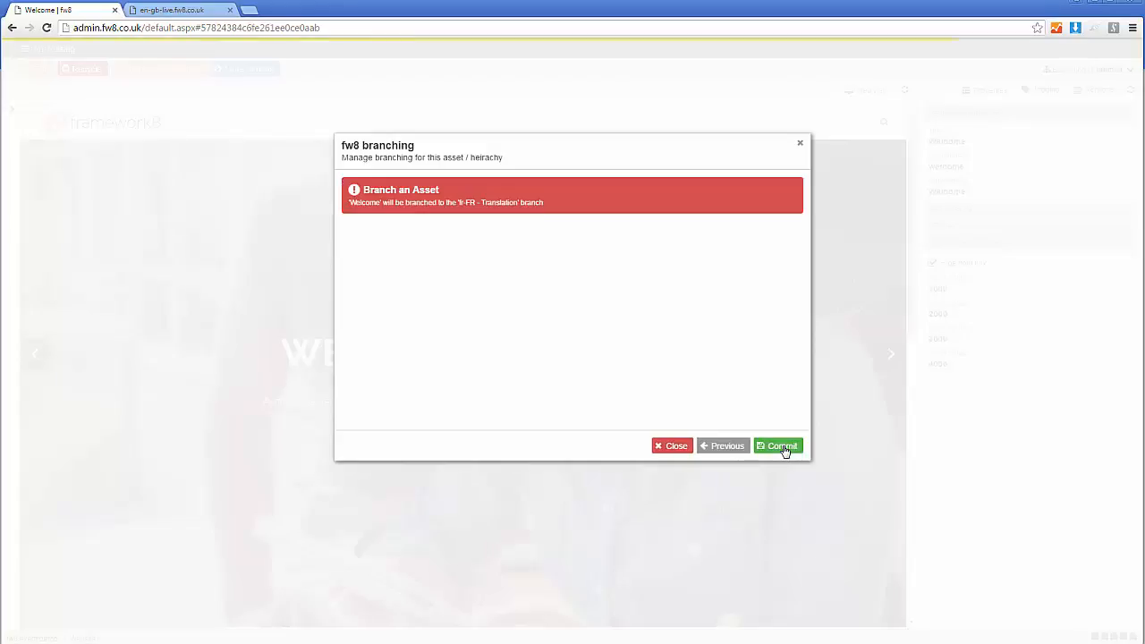
{"action": "left_click", "coordinate": [782, 446]}
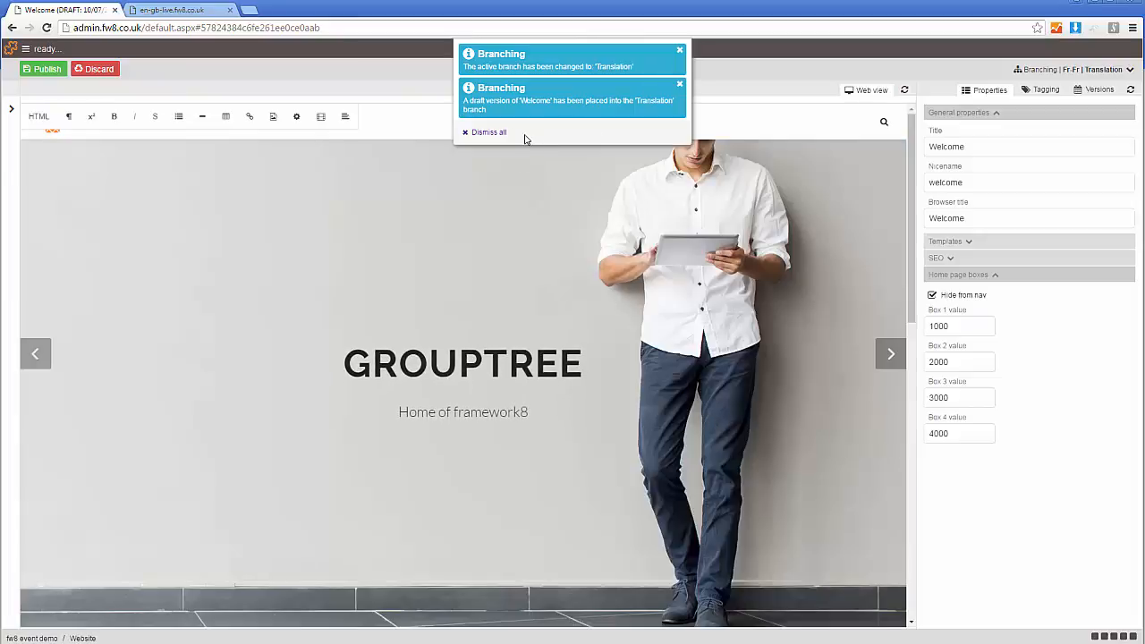
{"action": "left_click", "coordinate": [491, 135]}
- Replace the paragraph under Render and API Access with its French translation, beginning "Profitez de la puissance de l'édition WYSIWYG", and remove the trailing blank line
{"action": "scroll", "coordinate": [599, 224], "scroll_direction": "down", "scroll_amount": 4}
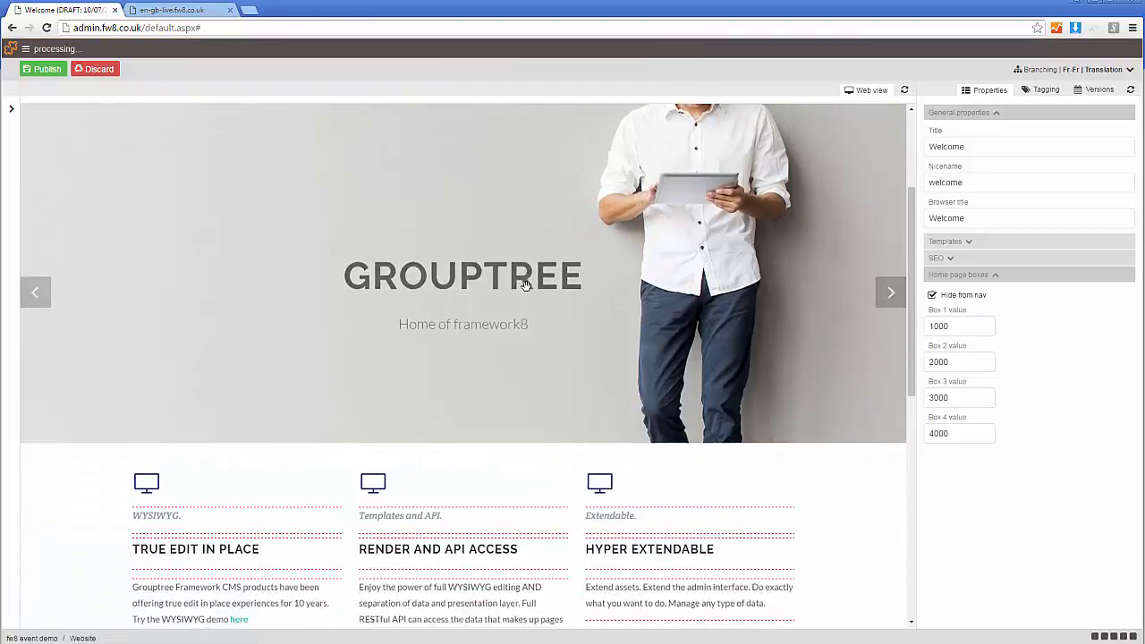
{"action": "left_click", "coordinate": [1077, 71]}
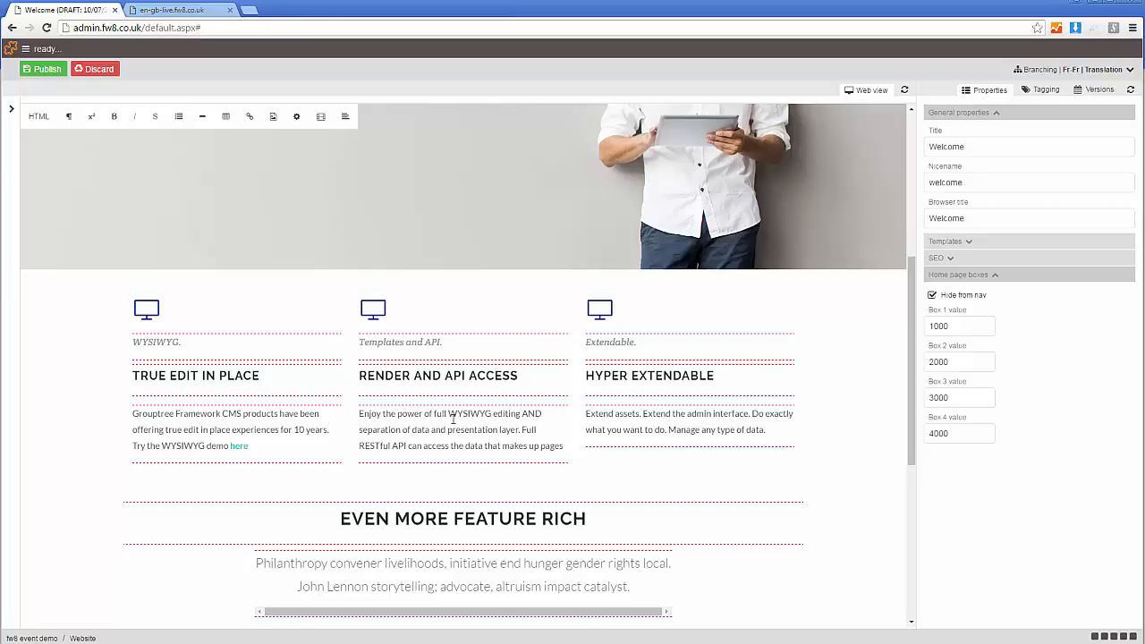
{"action": "scroll", "coordinate": [446, 417], "scroll_direction": "down", "scroll_amount": 1}
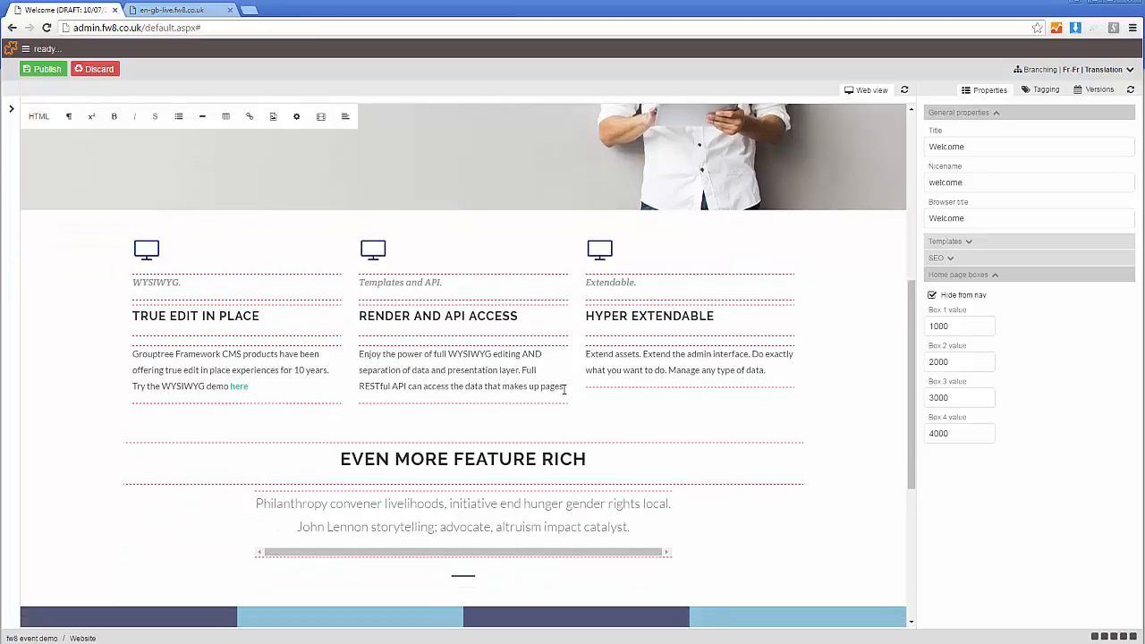
{"action": "left_click_drag", "start_coordinate": [564, 390], "coordinate": [359, 355]}
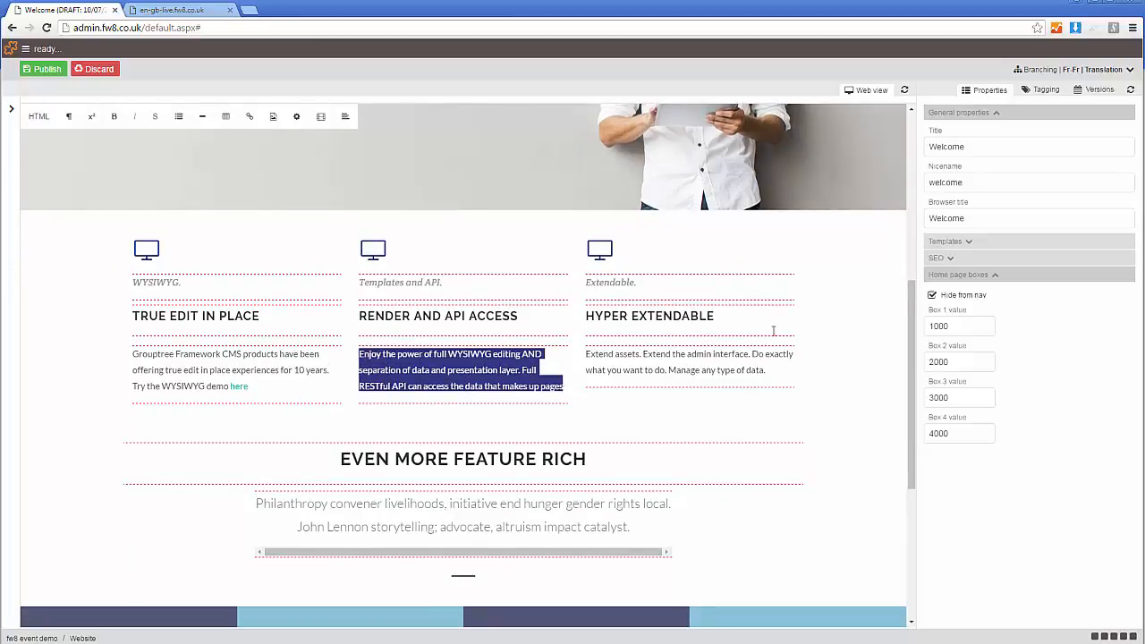
{"action": "key", "text": "alt+Tab"}
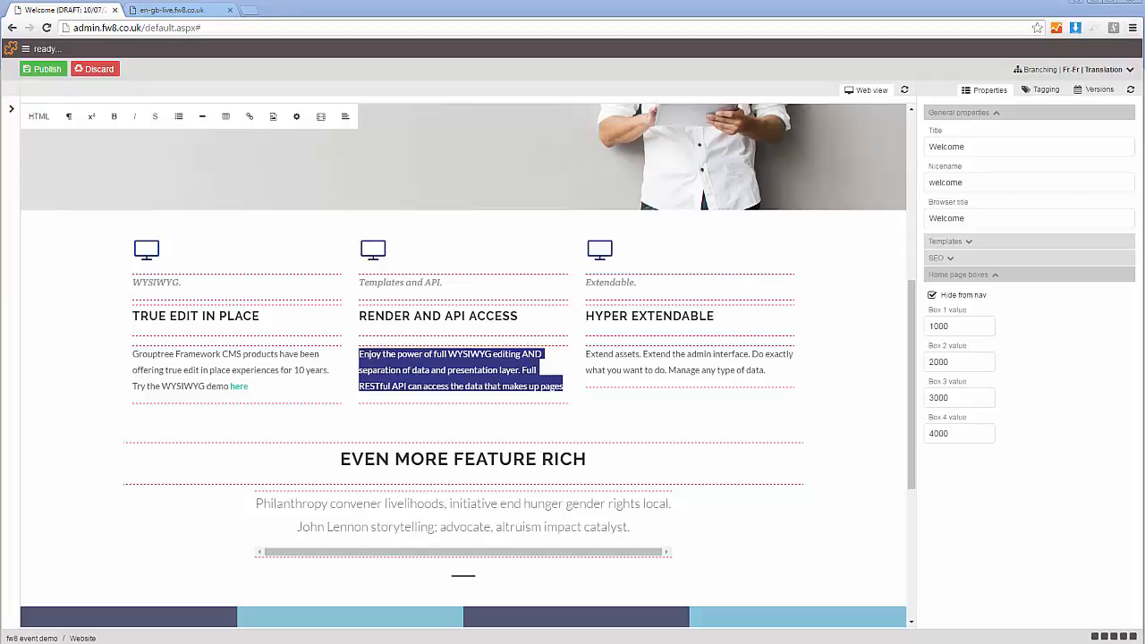
{"action": "key", "text": "alt+Tab"}
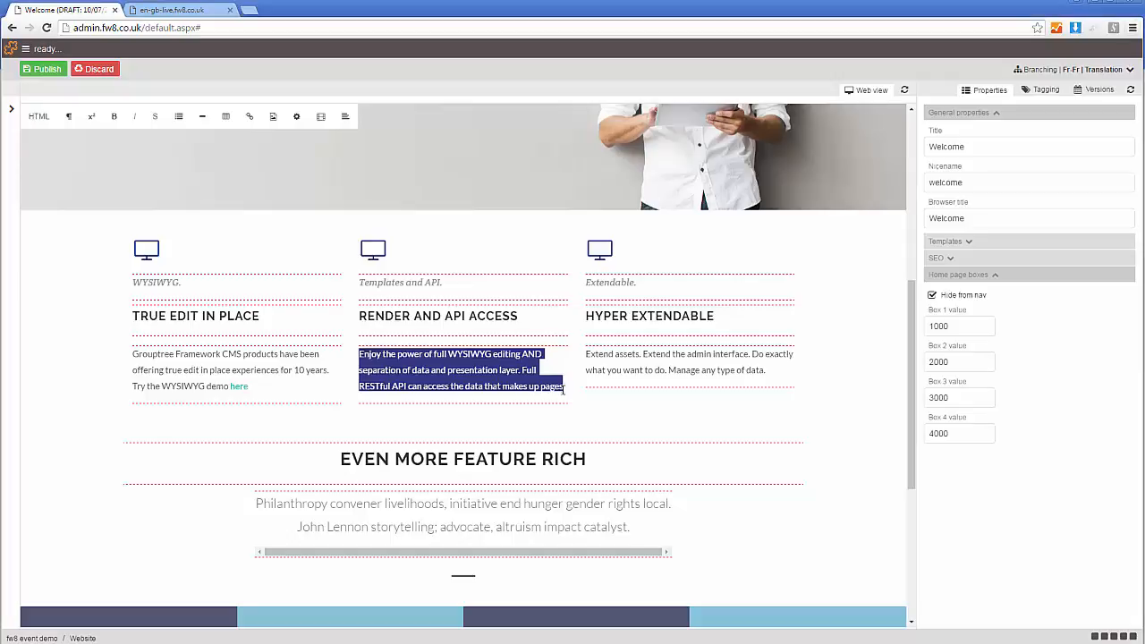
{"action": "type", "text": "Profitez de la puissance de l'édition WYSIWYG complète et la séparation des données et la couche de présentation . API RESTful complète peut accéder aux données qui composent les pages"}
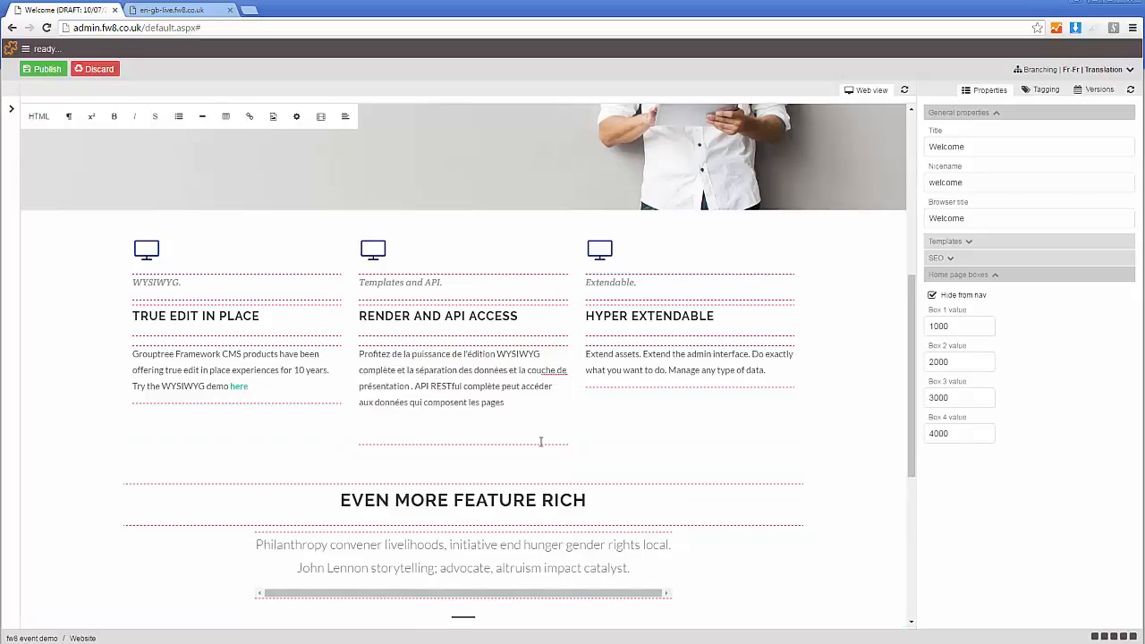
{"action": "key", "text": "BackSpace"}
{"action": "key", "text": "BackSpace"}
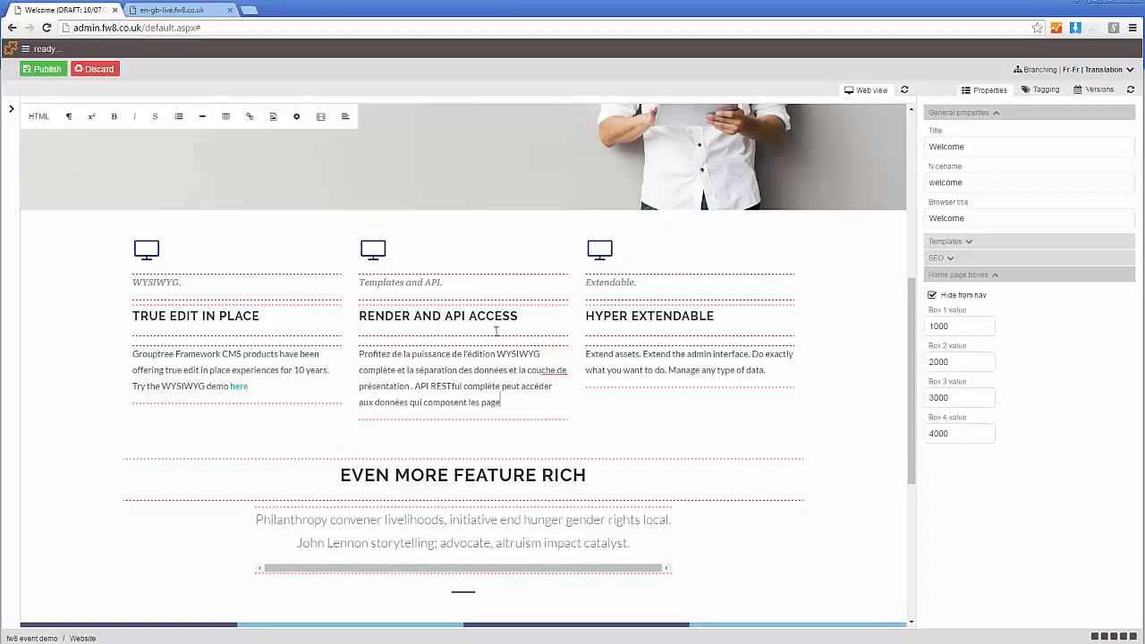
- Replace the heading "Render and API Access" with "Rendre et accès API" and remove the extra line below it
{"action": "left_click_drag", "start_coordinate": [520, 316], "coordinate": [359, 316]}
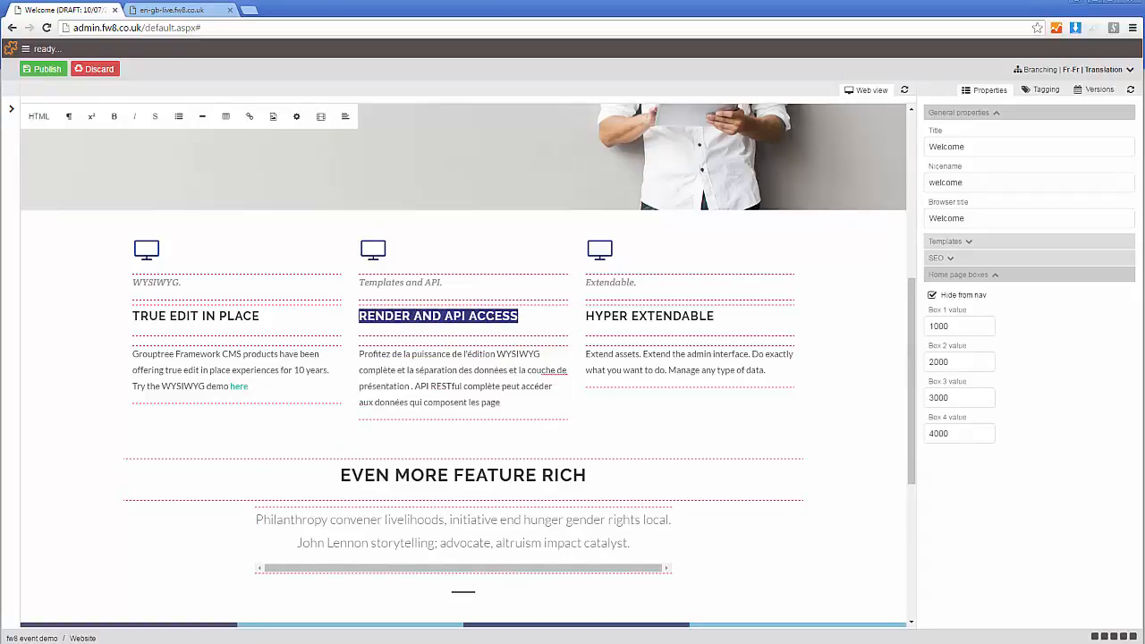
{"action": "key", "text": "alt+Tab"}
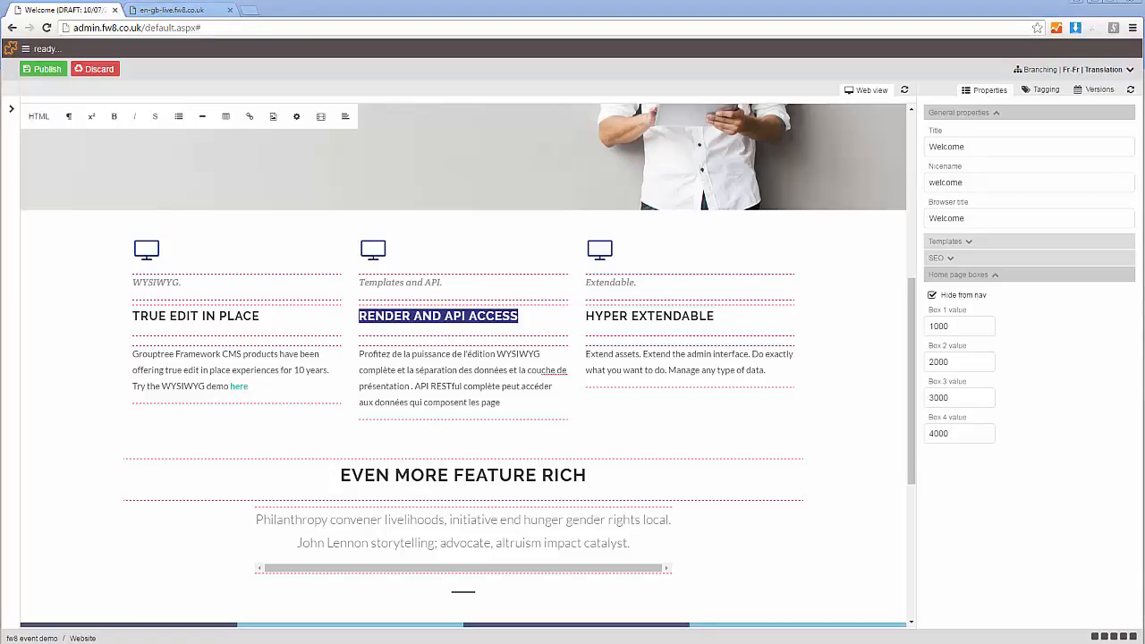
{"action": "key", "text": "alt+Tab"}
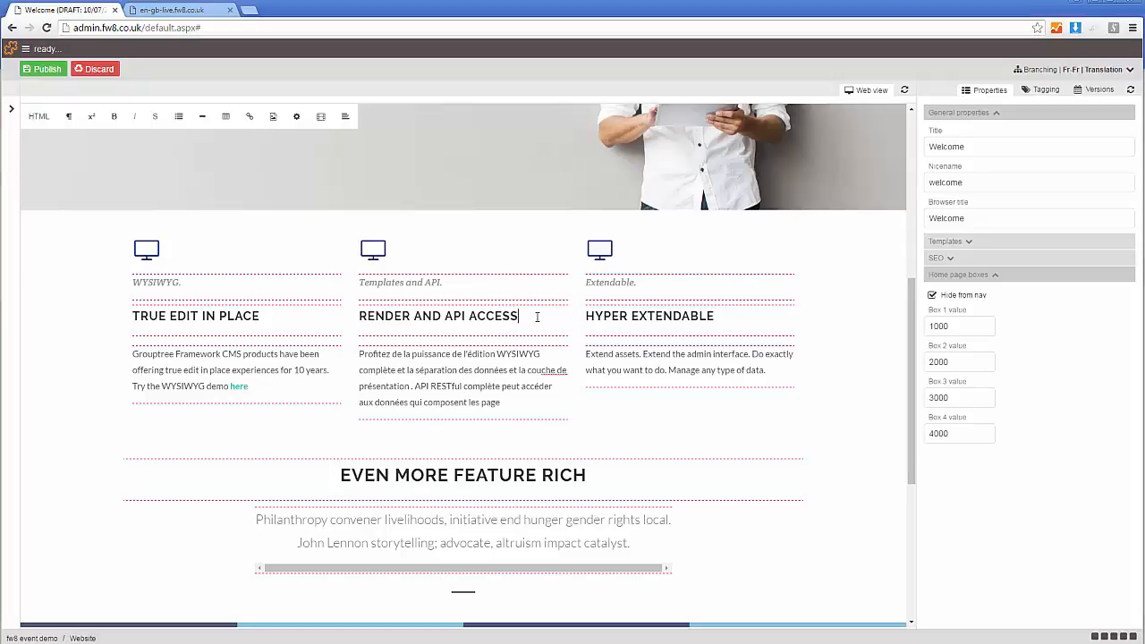
{"action": "type", "text": "RENDRE ET ACCÈS API"}
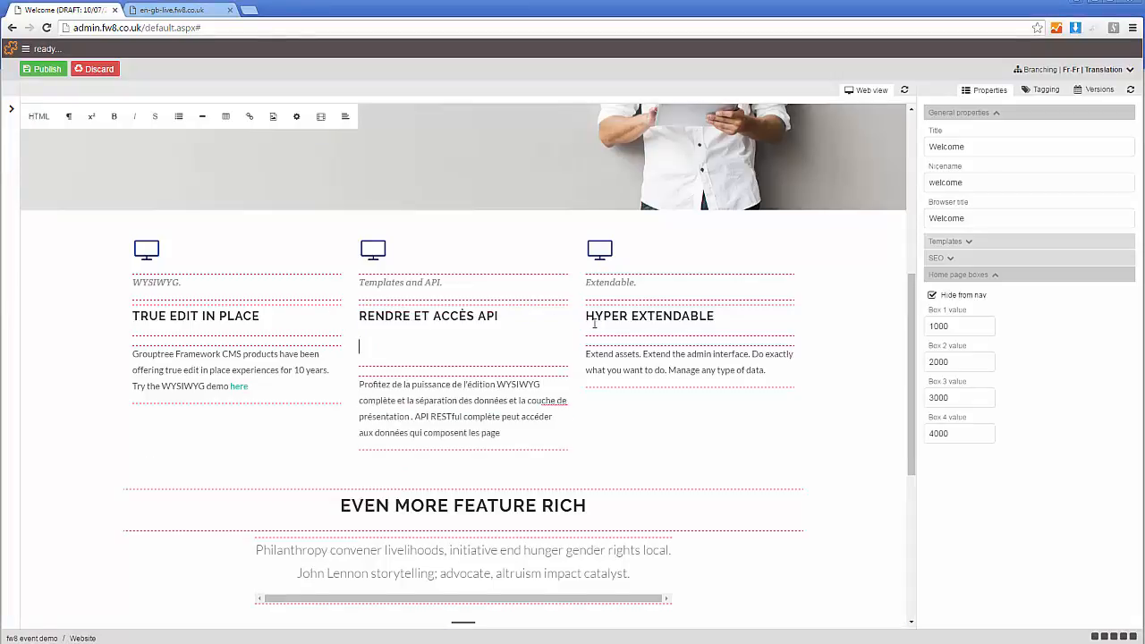
{"action": "key", "text": "BackSpace"}
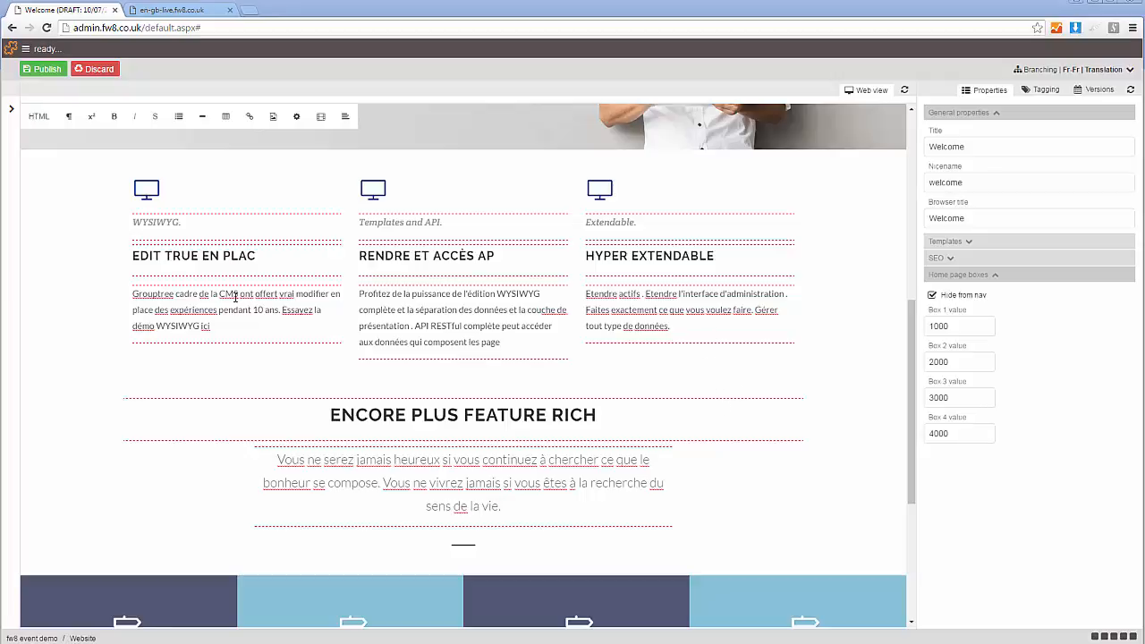
- Check the French texts across the Welcome page draft and publish it in the Fr-Fr Translation branch
{"action": "left_click", "coordinate": [232, 325]}
{"action": "scroll", "coordinate": [672, 358], "scroll_direction": "down", "scroll_amount": 3}
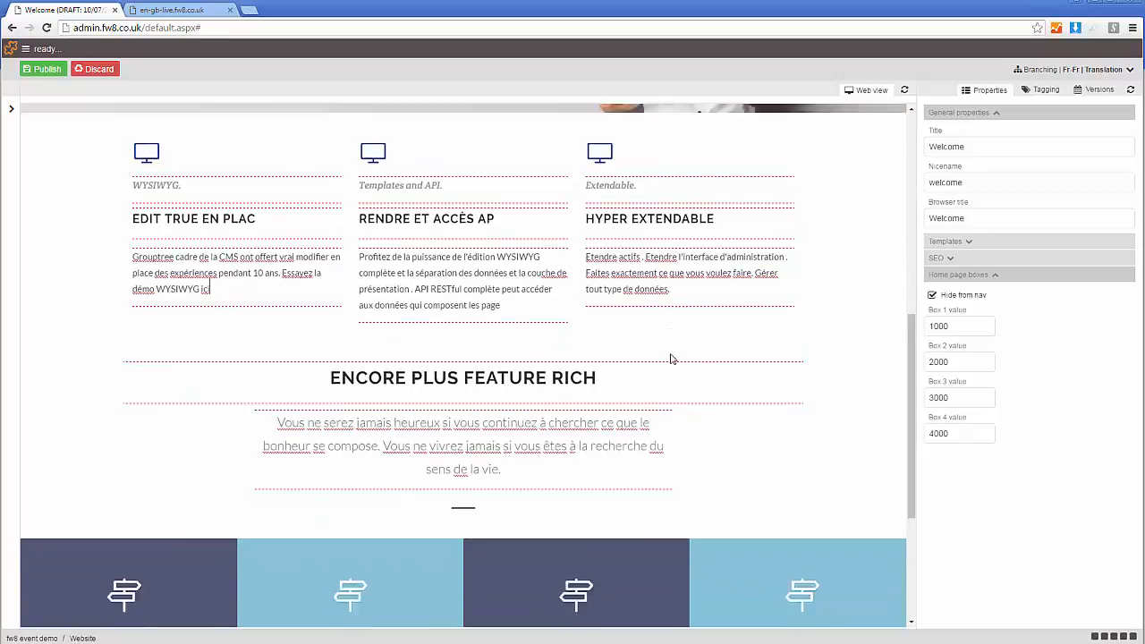
{"action": "scroll", "coordinate": [695, 358], "scroll_direction": "up", "scroll_amount": 3}
{"action": "scroll", "coordinate": [697, 347], "scroll_direction": "up", "scroll_amount": 5}
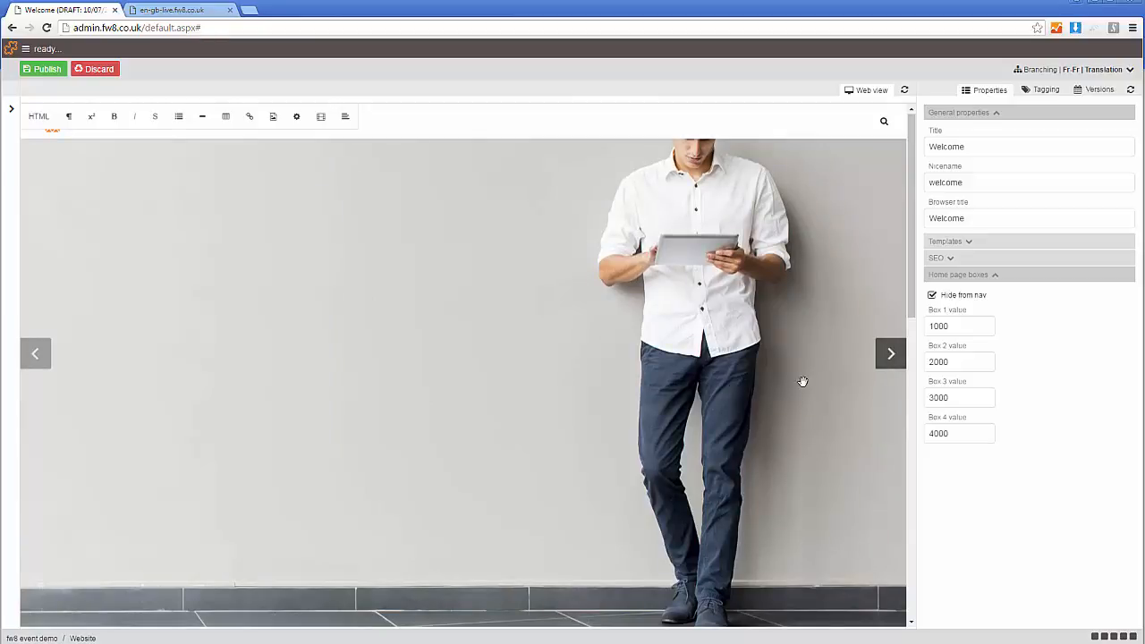
{"action": "scroll", "coordinate": [415, 330], "scroll_direction": "down", "scroll_amount": 5}
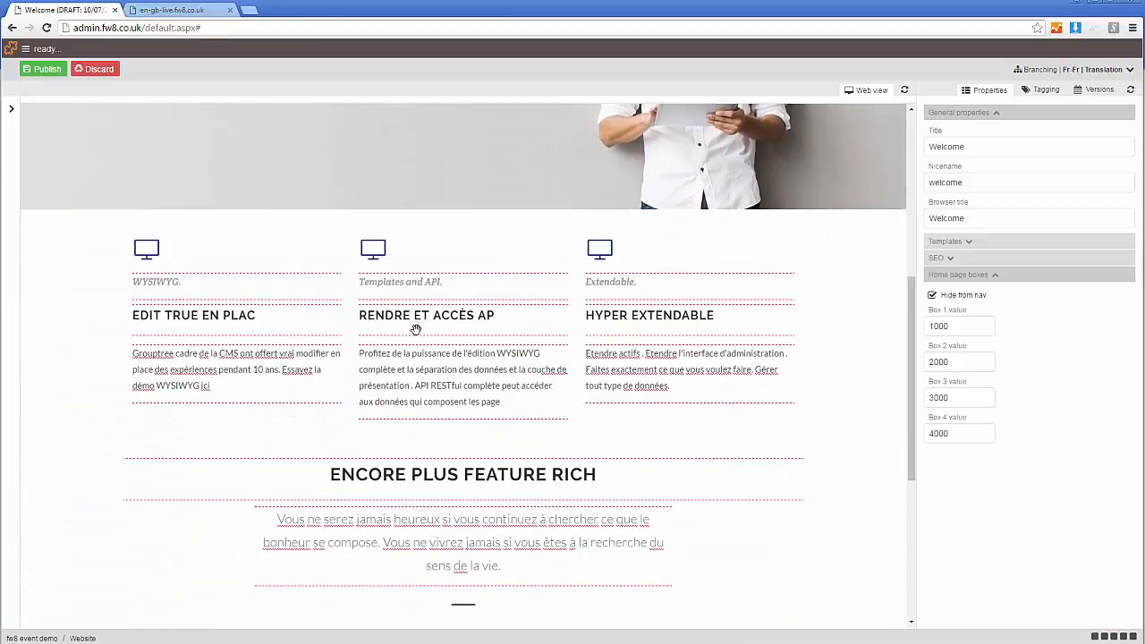
{"action": "scroll", "coordinate": [499, 347], "scroll_direction": "down", "scroll_amount": 1}
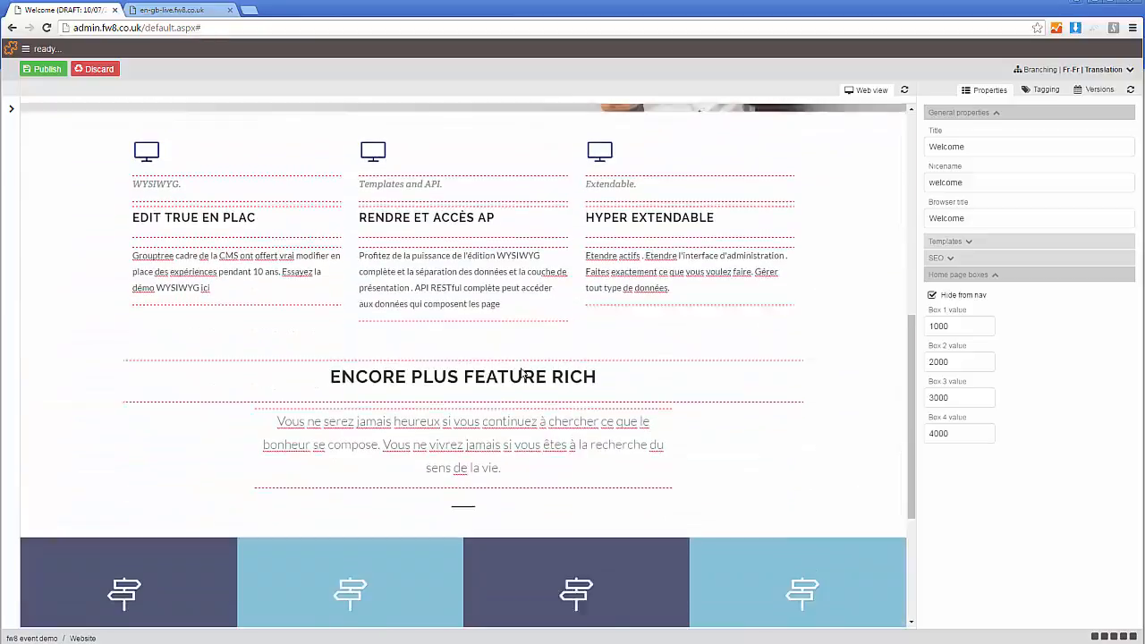
{"action": "scroll", "coordinate": [322, 241], "scroll_direction": "up", "scroll_amount": 1}
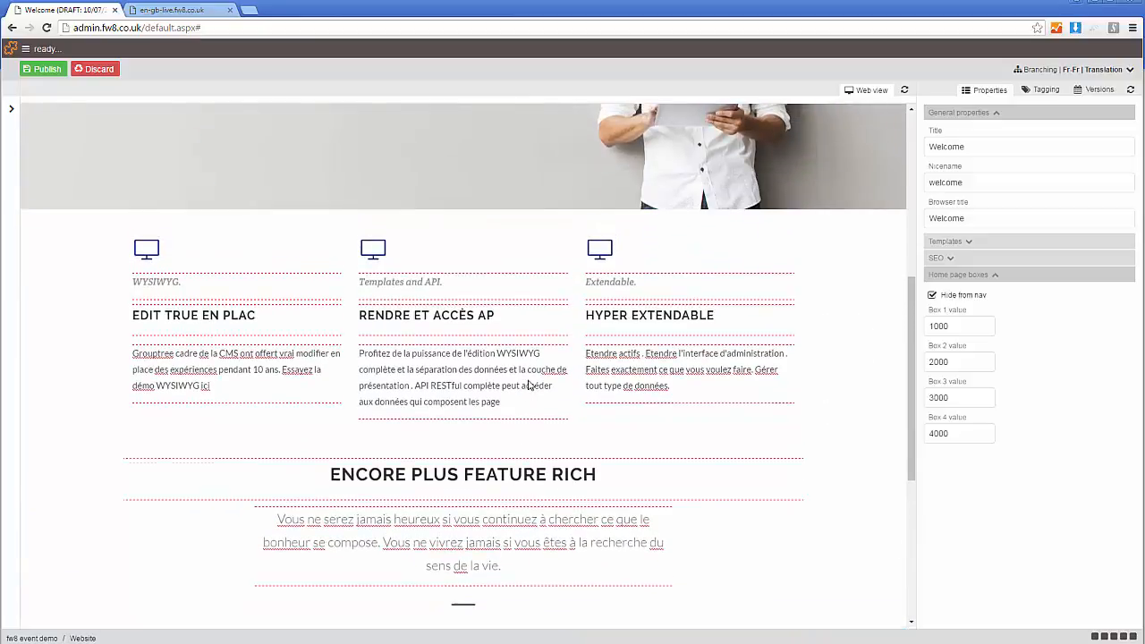
{"action": "left_click", "coordinate": [27, 69]}
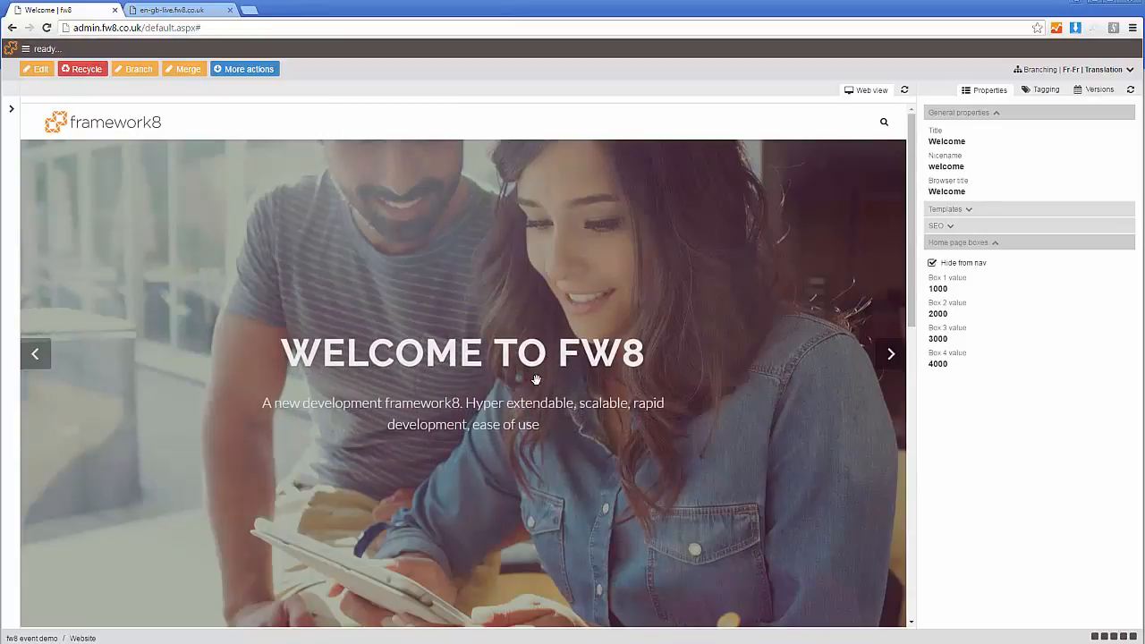
- Look over the published Welcome page's banner, three feature columns and section below them for the French texts
{"action": "scroll", "coordinate": [552, 378], "scroll_direction": "down", "scroll_amount": 5}
{"action": "scroll", "coordinate": [561, 403], "scroll_direction": "up", "scroll_amount": 1}
{"action": "scroll", "coordinate": [560, 403], "scroll_direction": "up", "scroll_amount": 1}
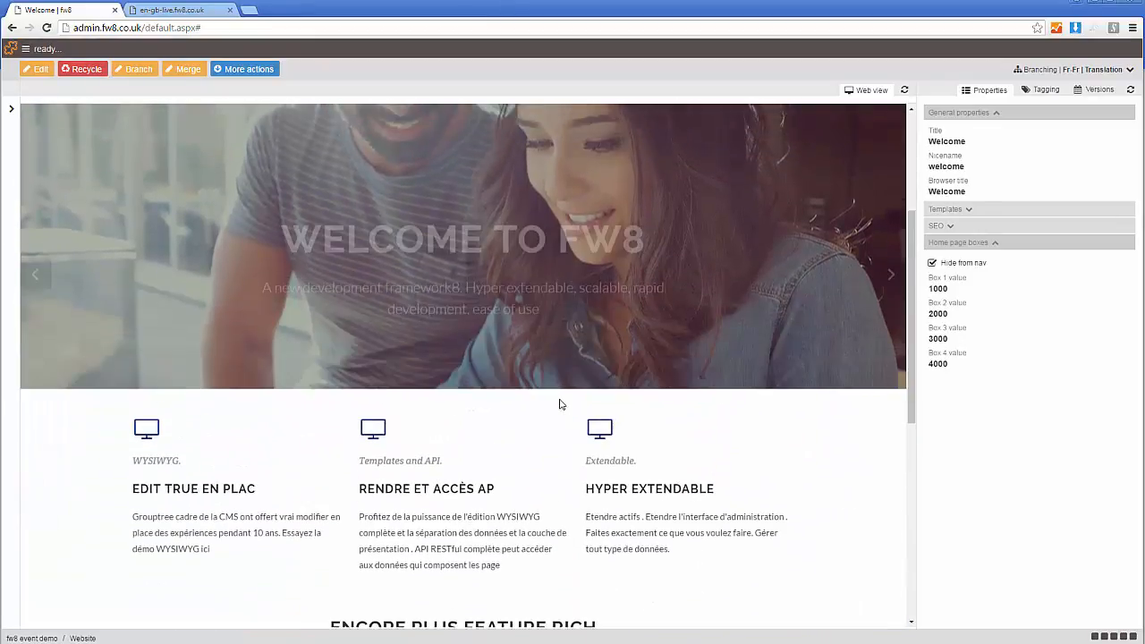
{"action": "scroll", "coordinate": [560, 403], "scroll_direction": "down", "scroll_amount": 3}
{"action": "scroll", "coordinate": [560, 414], "scroll_direction": "up", "scroll_amount": 4}
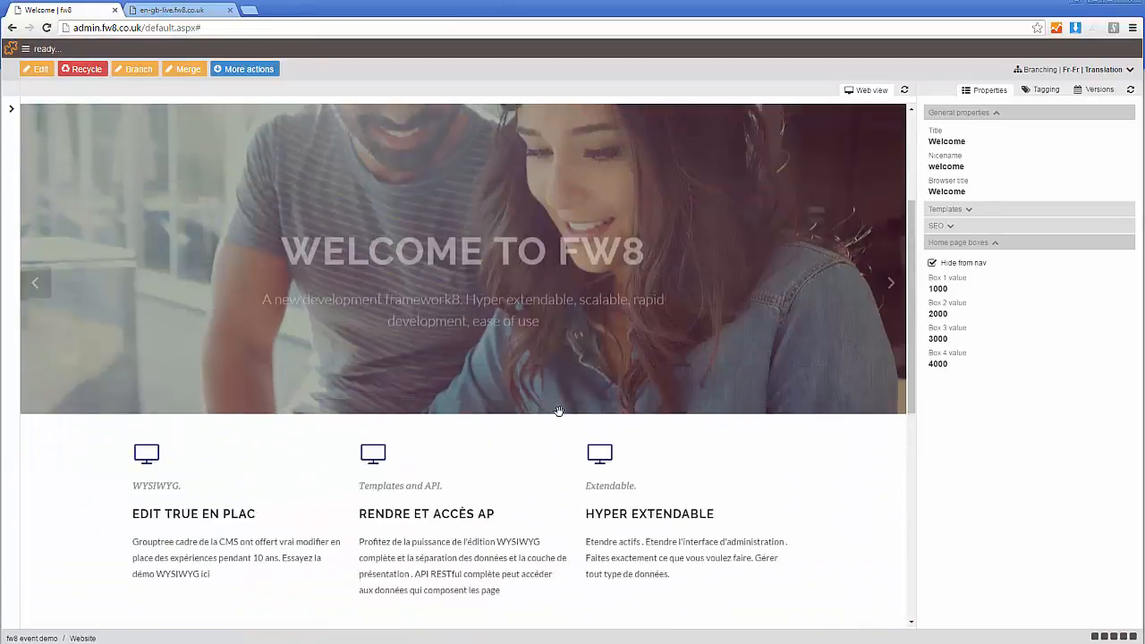
{"action": "scroll", "coordinate": [580, 451], "scroll_direction": "down", "scroll_amount": 1}
{"action": "scroll", "coordinate": [578, 452], "scroll_direction": "up", "scroll_amount": 1}
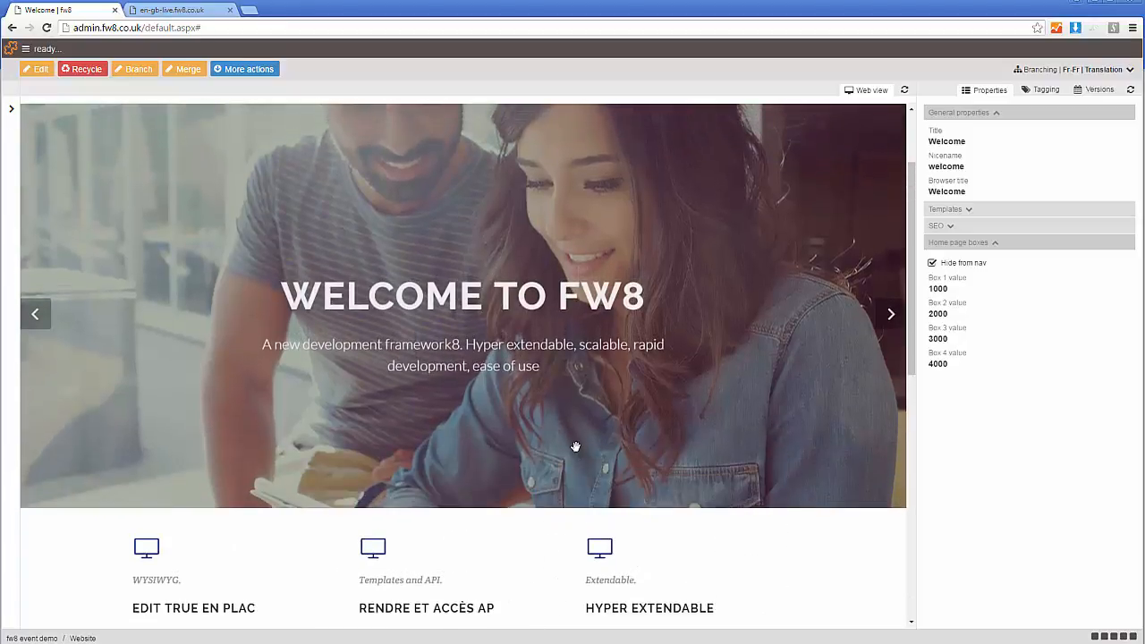
{"action": "scroll", "coordinate": [576, 452], "scroll_direction": "down", "scroll_amount": 2}
{"action": "scroll", "coordinate": [577, 452], "scroll_direction": "up", "scroll_amount": 1}
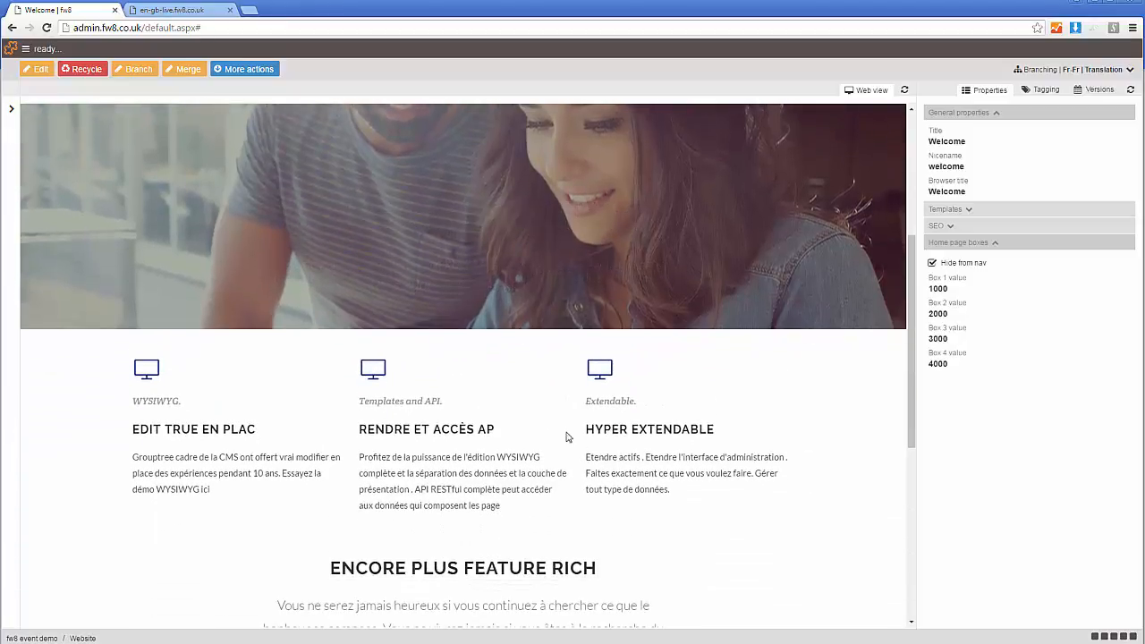
{"action": "scroll", "coordinate": [567, 437], "scroll_direction": "down", "scroll_amount": 1}
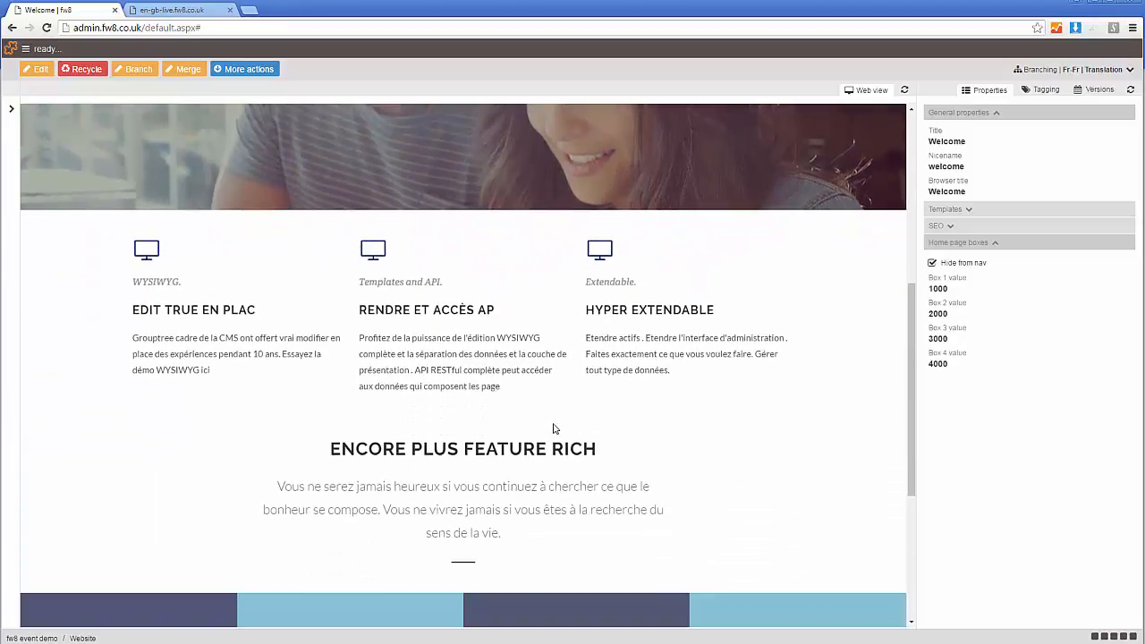
- Open fr-fr-translate.fw8.co.uk in the browser tab showing the en-GB live site and look through the translated page
{"action": "left_click", "coordinate": [187, 10]}
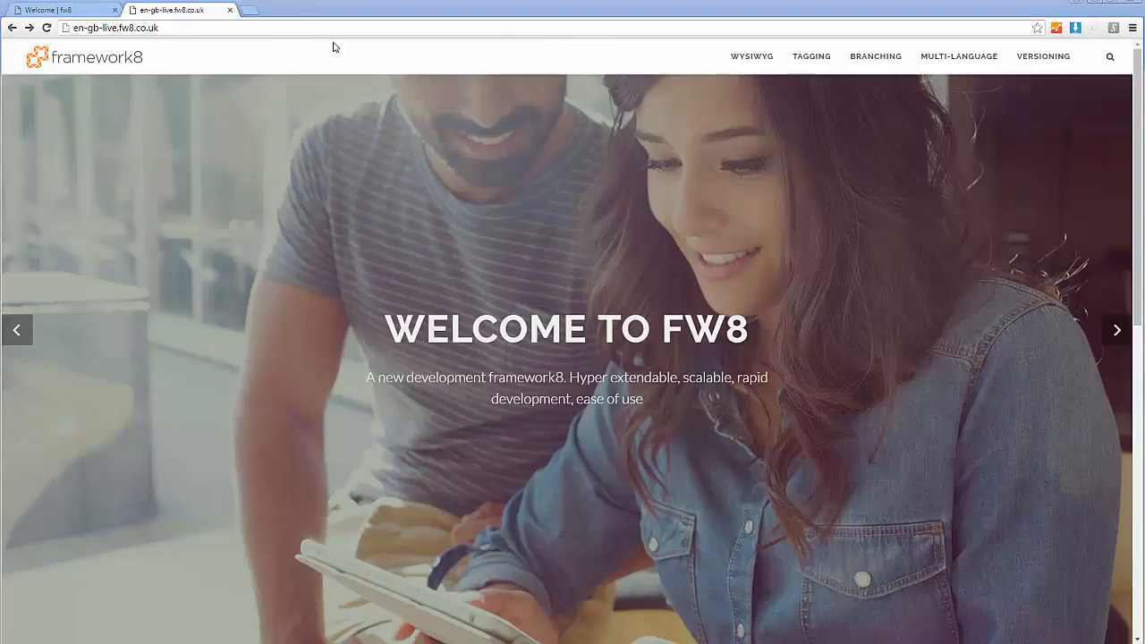
{"action": "left_click", "coordinate": [192, 26]}
{"action": "type", "text": "fr-fr-translate.fw8.co.uk"}
{"action": "key", "text": "Return"}
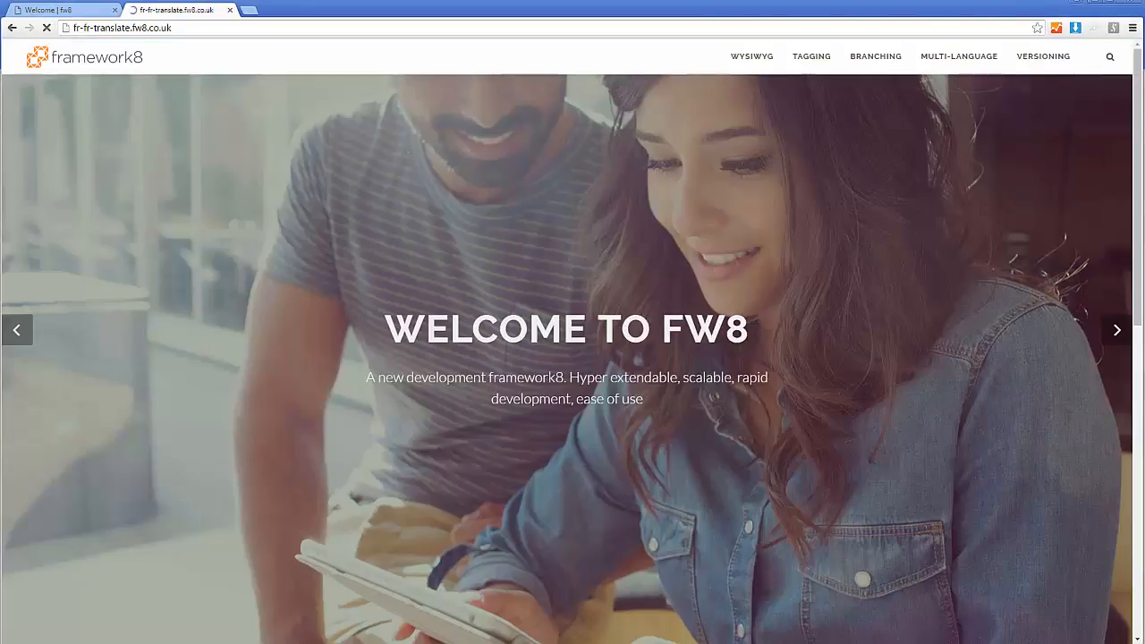
{"action": "scroll", "coordinate": [588, 274], "scroll_direction": "down", "scroll_amount": 5}
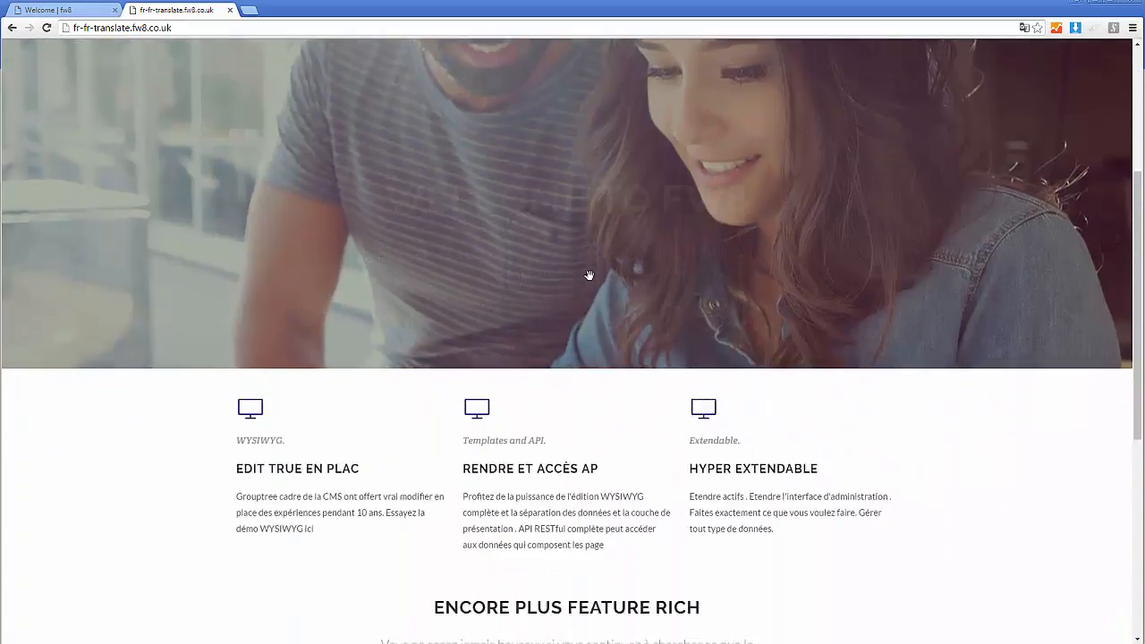
{"action": "scroll", "coordinate": [625, 303], "scroll_direction": "down", "scroll_amount": 3}
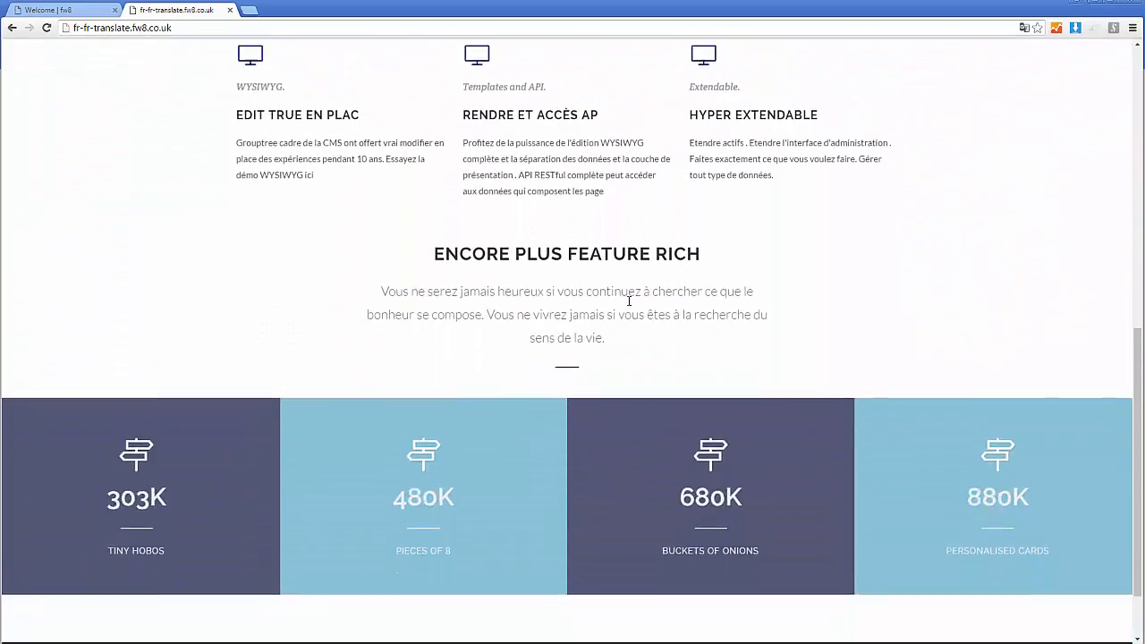
{"action": "scroll", "coordinate": [629, 306], "scroll_direction": "up", "scroll_amount": 3}
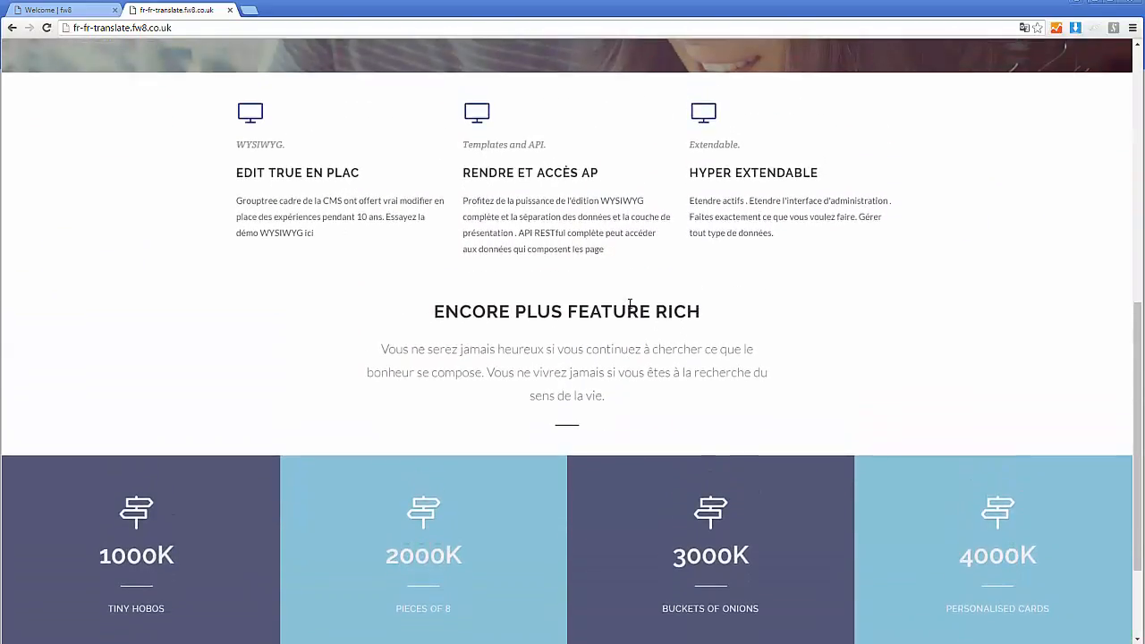
{"action": "scroll", "coordinate": [629, 306], "scroll_direction": "up", "scroll_amount": 5}
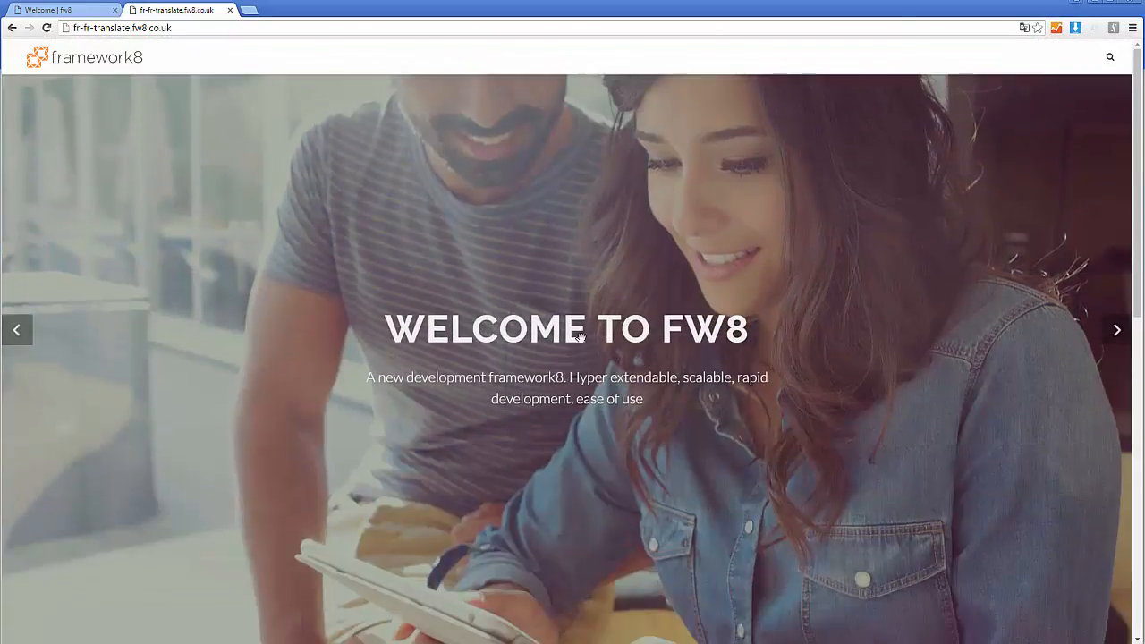
- Look through the banner slides on fr-fr-translate.fw8.co.uk for untranslated text and return to the admin site
{"action": "left_click_drag", "start_coordinate": [641, 337], "coordinate": [331, 359]}
{"action": "left_click_drag", "start_coordinate": [585, 335], "coordinate": [230, 188]}
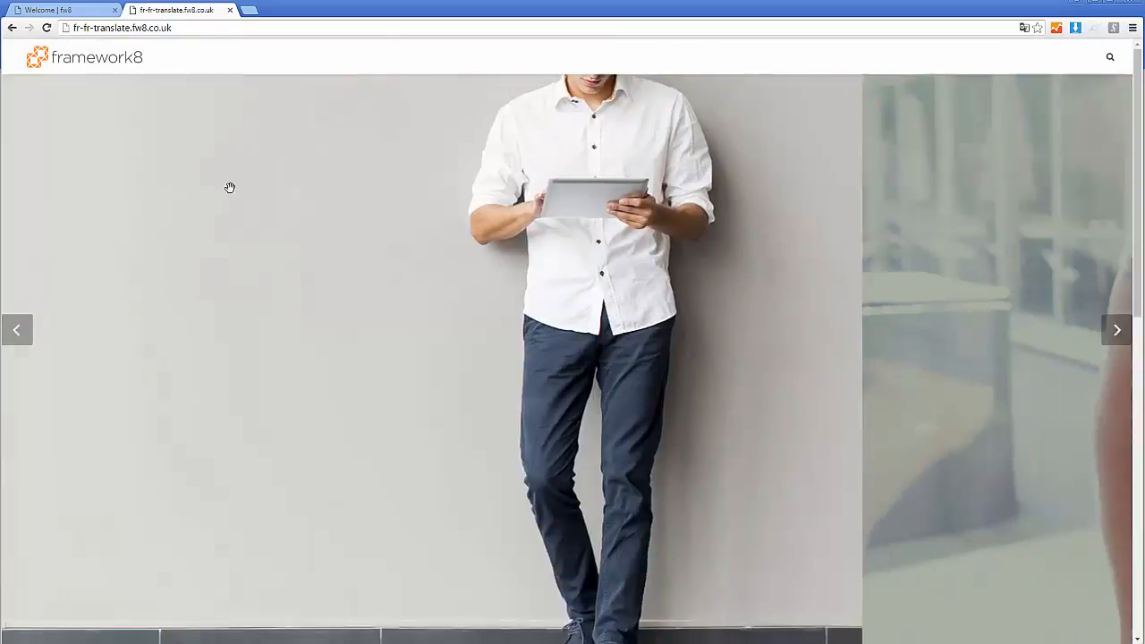
{"action": "left_click", "coordinate": [58, 9]}
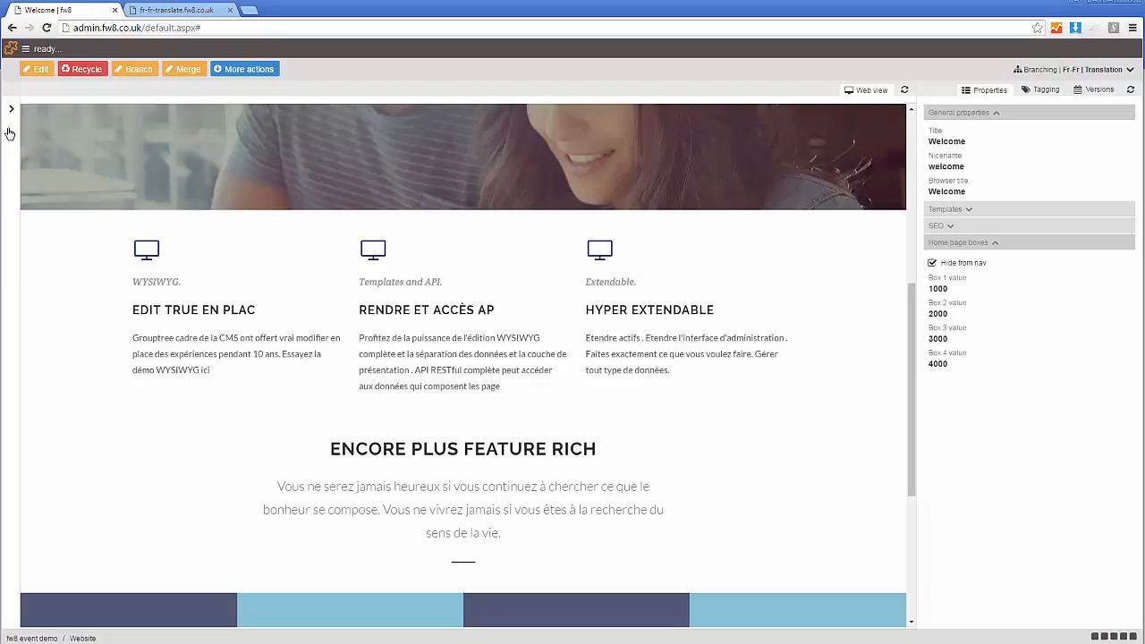
- Switch to the common system branch and open the "Welcome to fw8" slide in the Welcome page's Slides folder
{"action": "left_click", "coordinate": [1078, 71]}
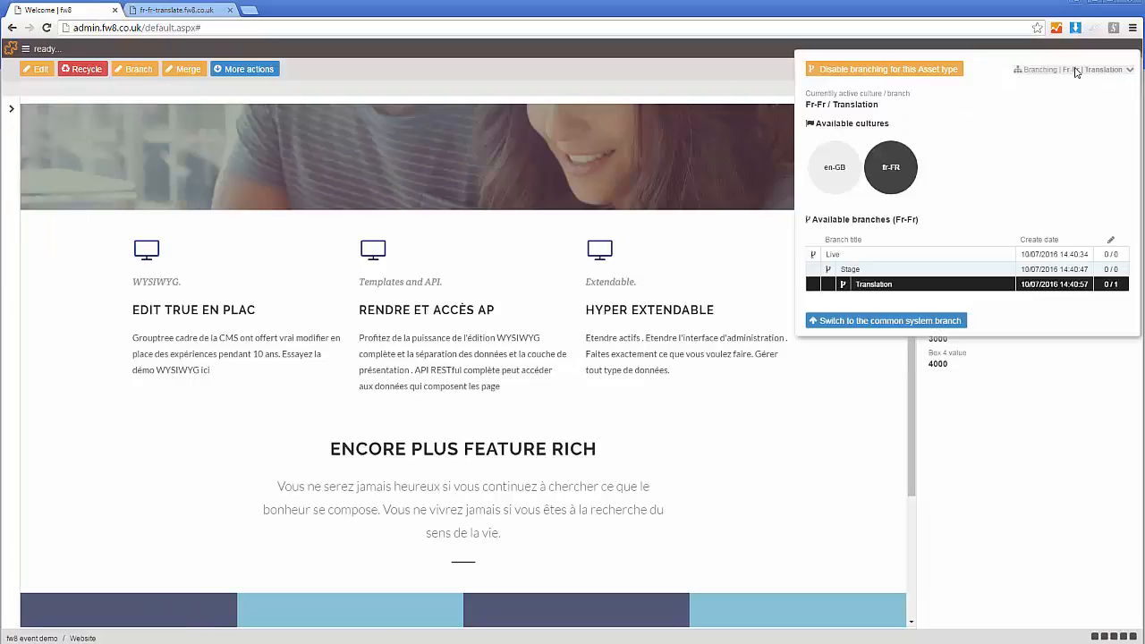
{"action": "left_click", "coordinate": [893, 324]}
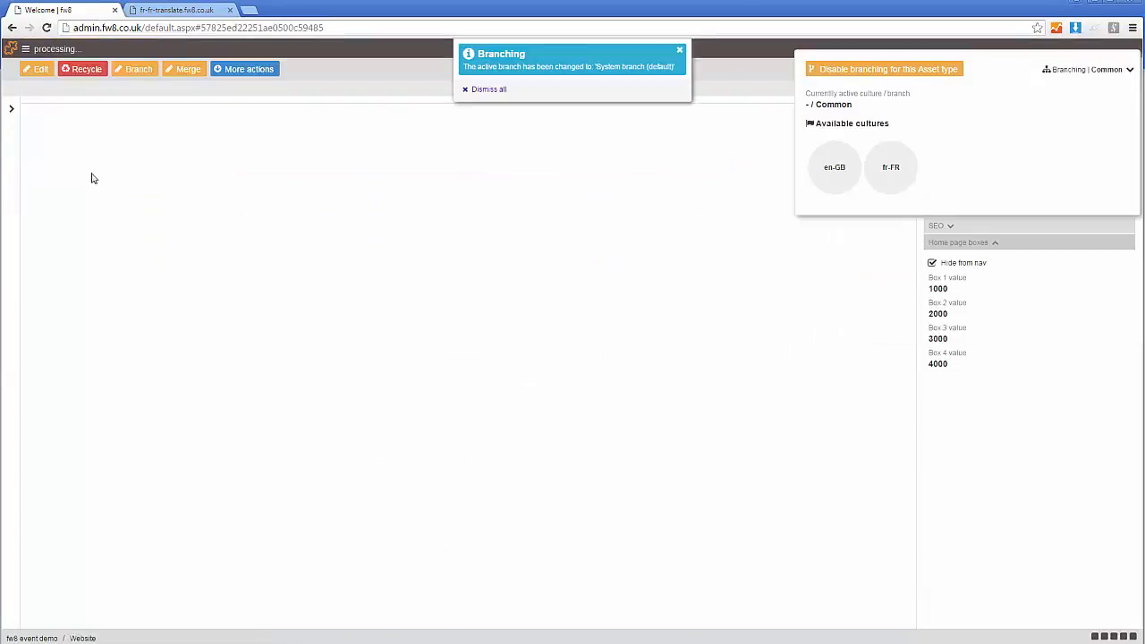
{"action": "mouse_move", "coordinate": [17, 134]}
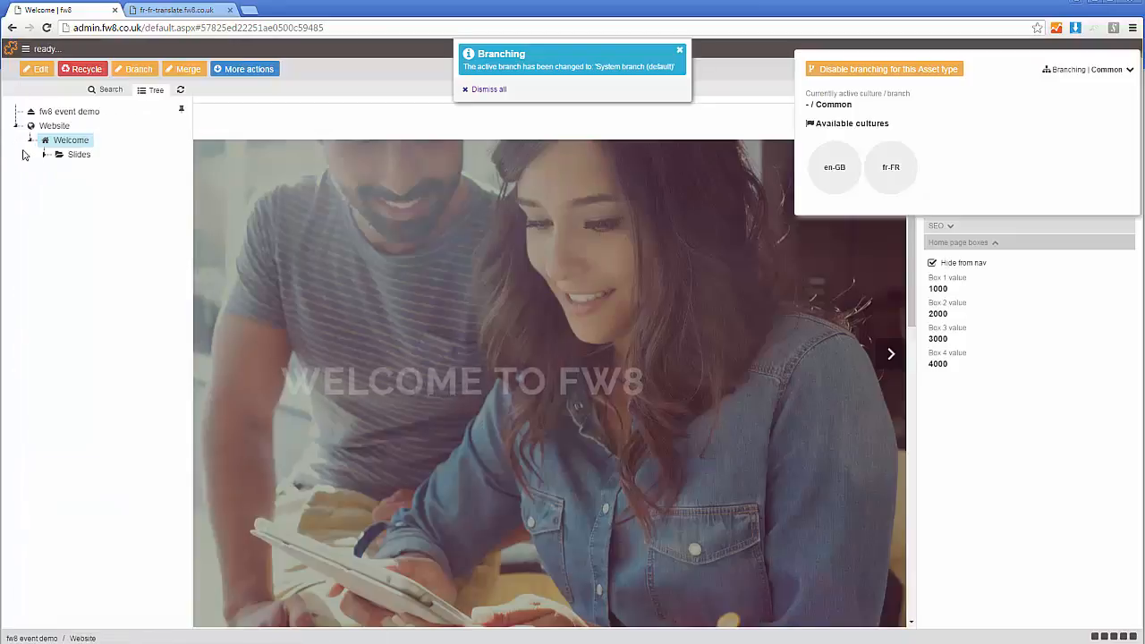
{"action": "left_click", "coordinate": [41, 156]}
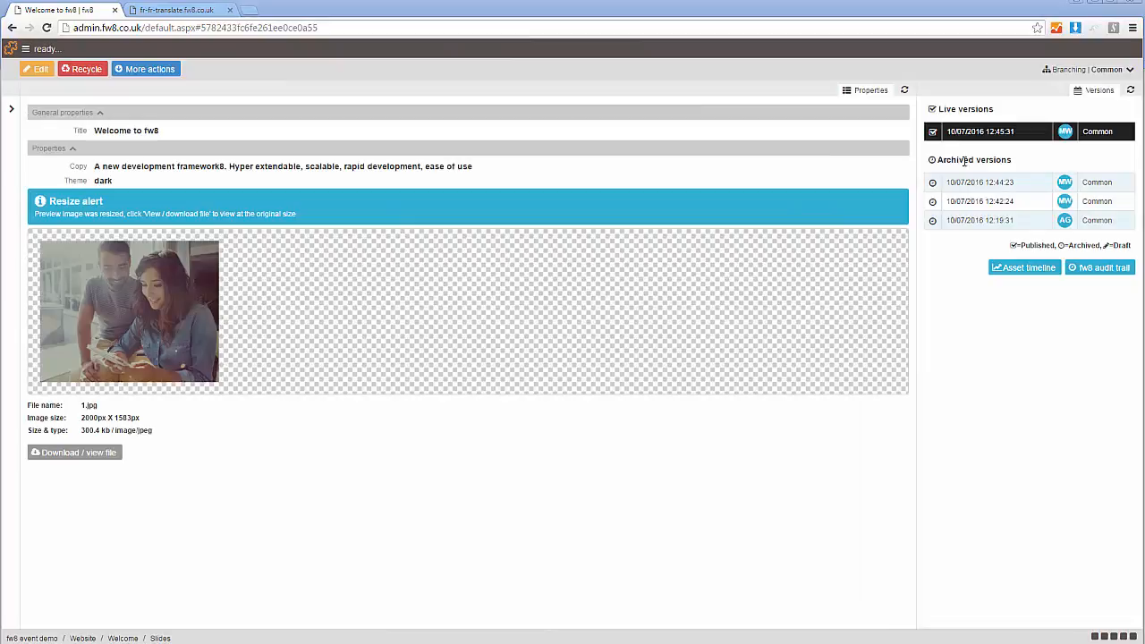
- Enable branching for the slide asset type and branch the "Welcome to fw8" slide to the fr-FR Translation branch
{"action": "left_click", "coordinate": [1077, 70]}
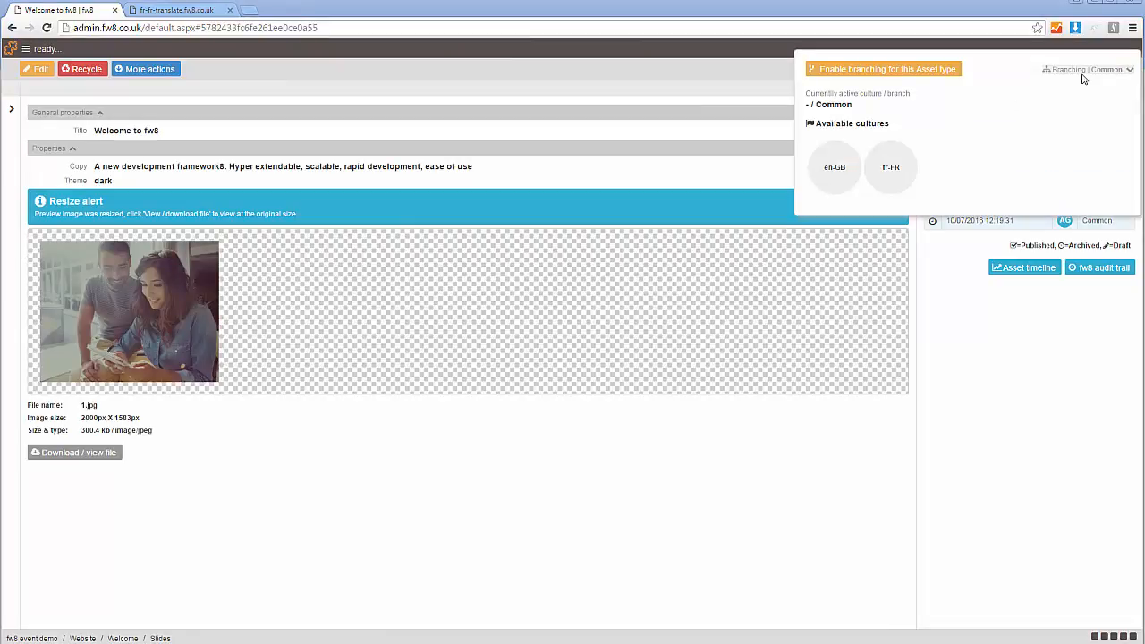
{"action": "left_click", "coordinate": [883, 72]}
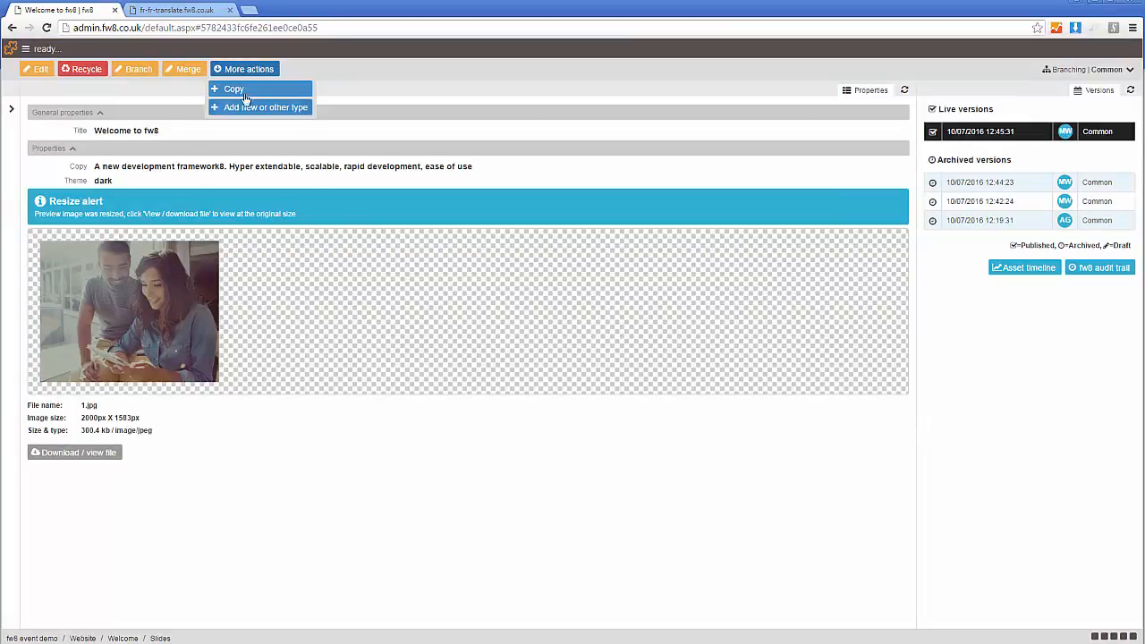
{"action": "left_click", "coordinate": [136, 70]}
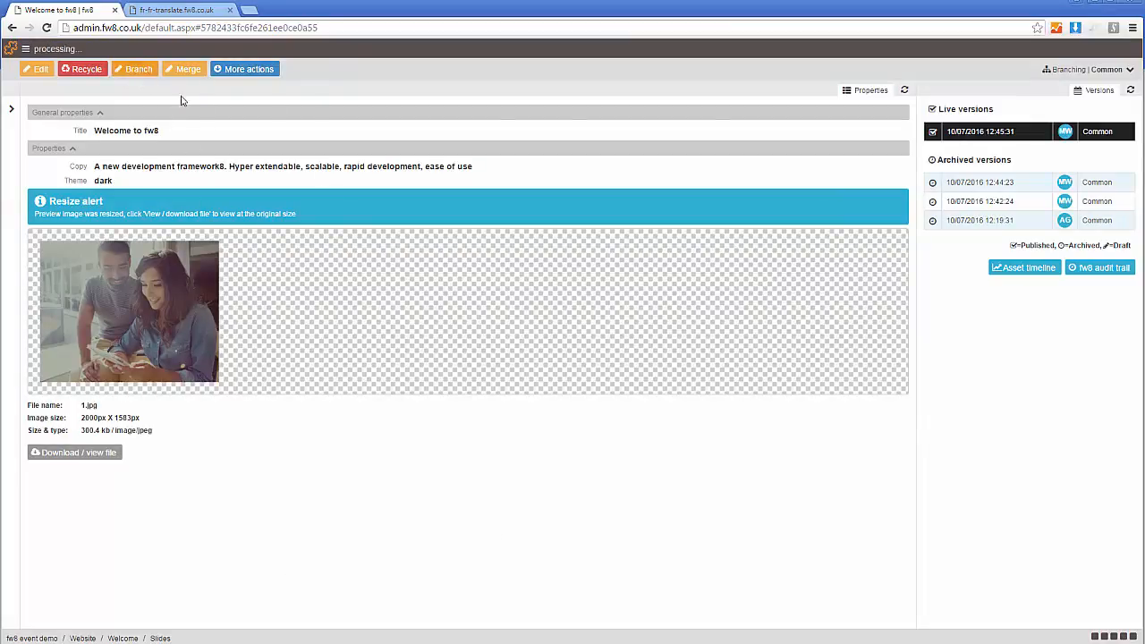
{"action": "left_click", "coordinate": [410, 378]}
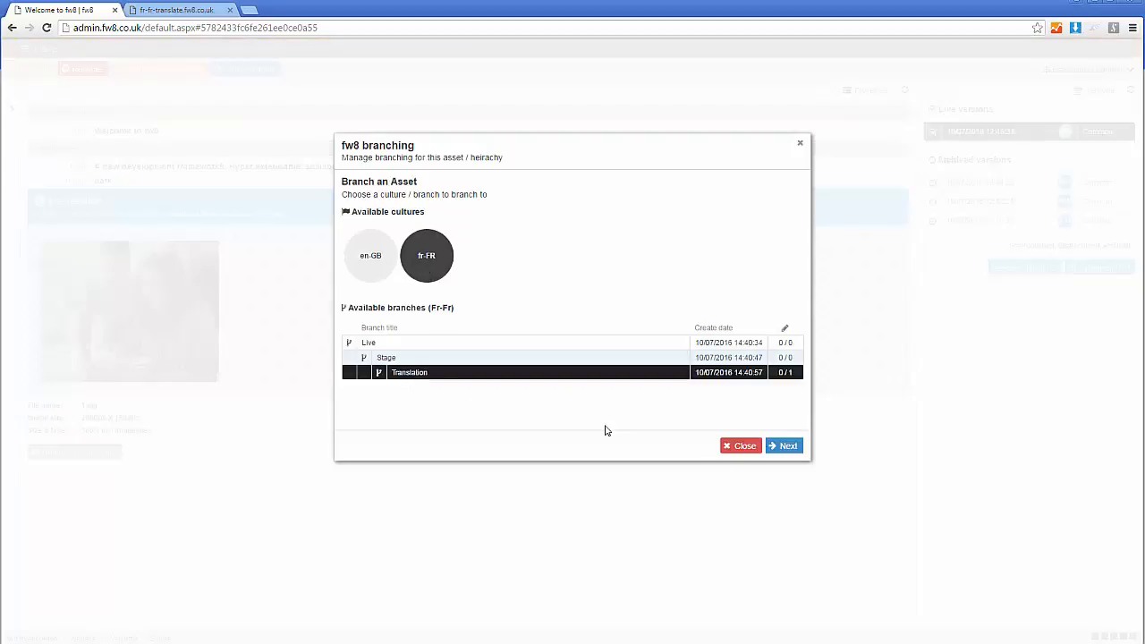
{"action": "left_click", "coordinate": [777, 445]}
{"action": "left_click", "coordinate": [788, 451]}
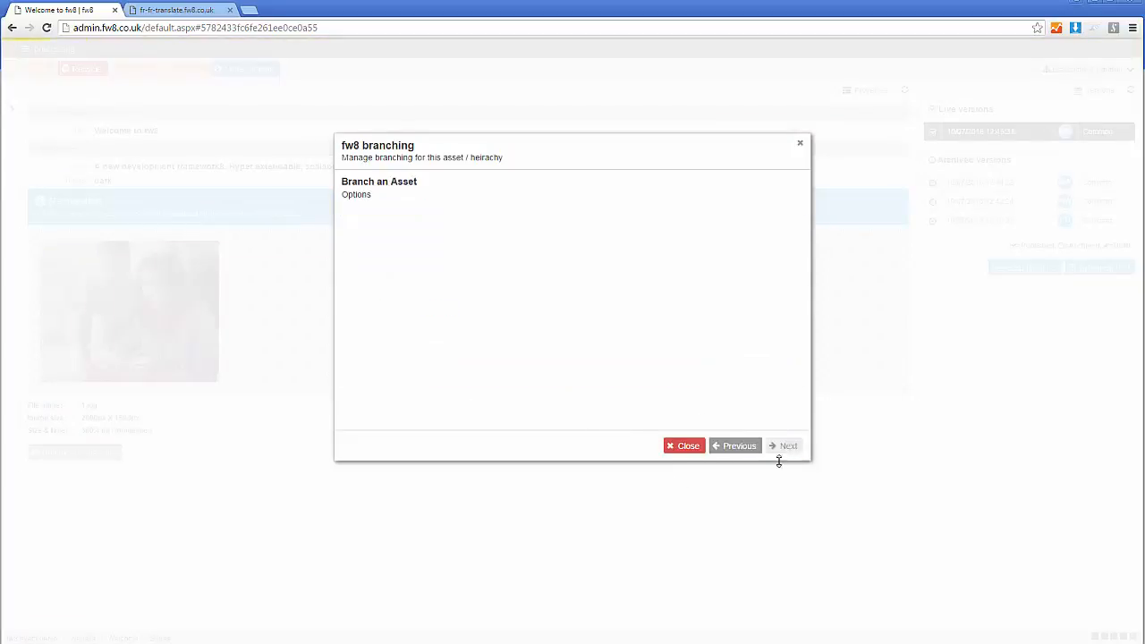
{"action": "left_click", "coordinate": [784, 447]}
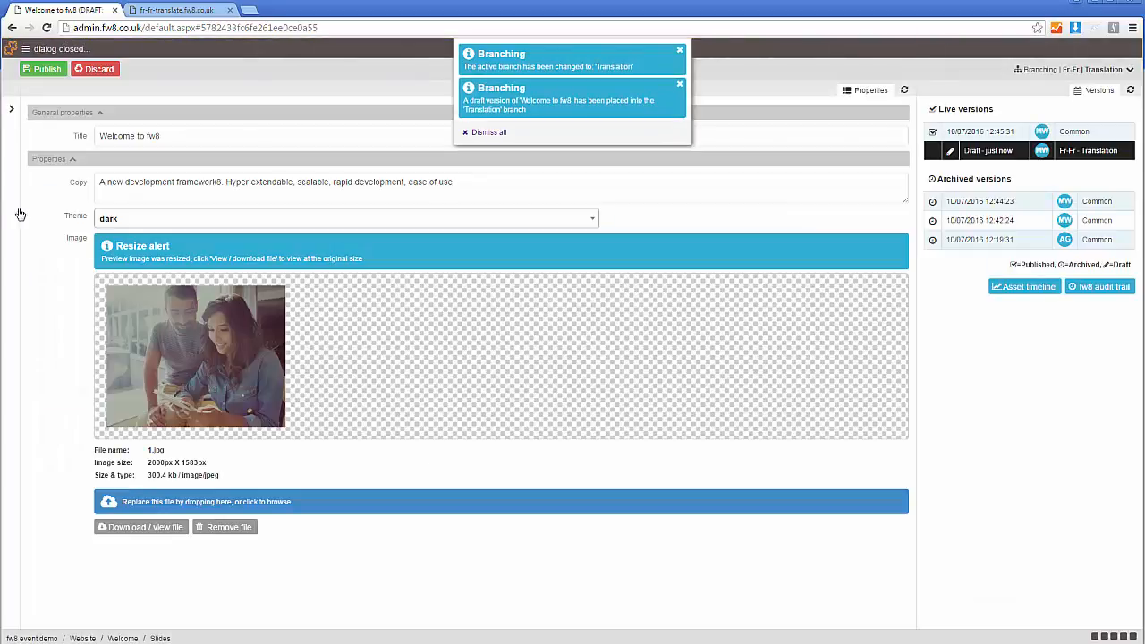
- Switch back to the common system branch and open the Grouptree slide
{"action": "left_click", "coordinate": [1092, 69]}
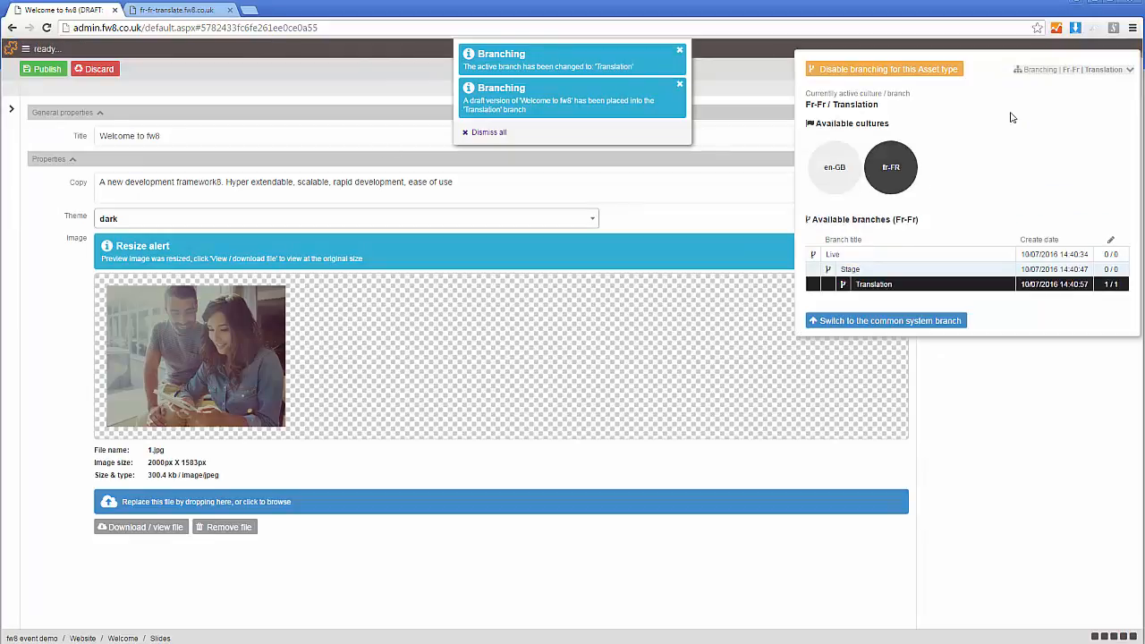
{"action": "left_click", "coordinate": [886, 322]}
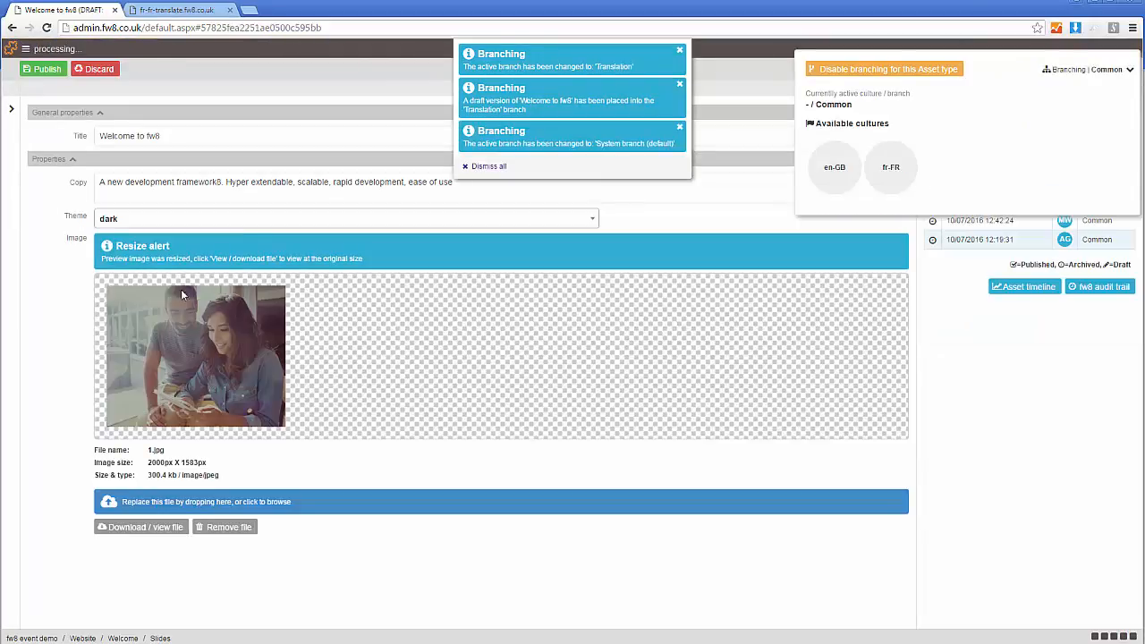
{"action": "left_click", "coordinate": [15, 259]}
{"action": "left_click", "coordinate": [100, 185]}
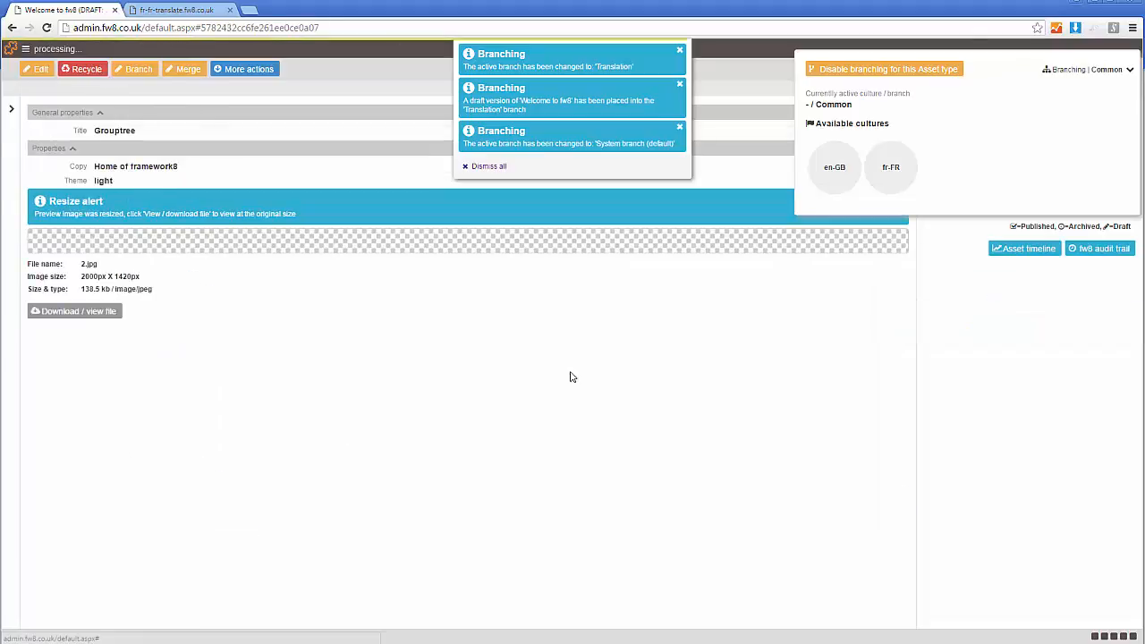
- Branch the Grouptree slide to the fr-FR Translation branch and dismiss the branching notifications
{"action": "left_click", "coordinate": [141, 69]}
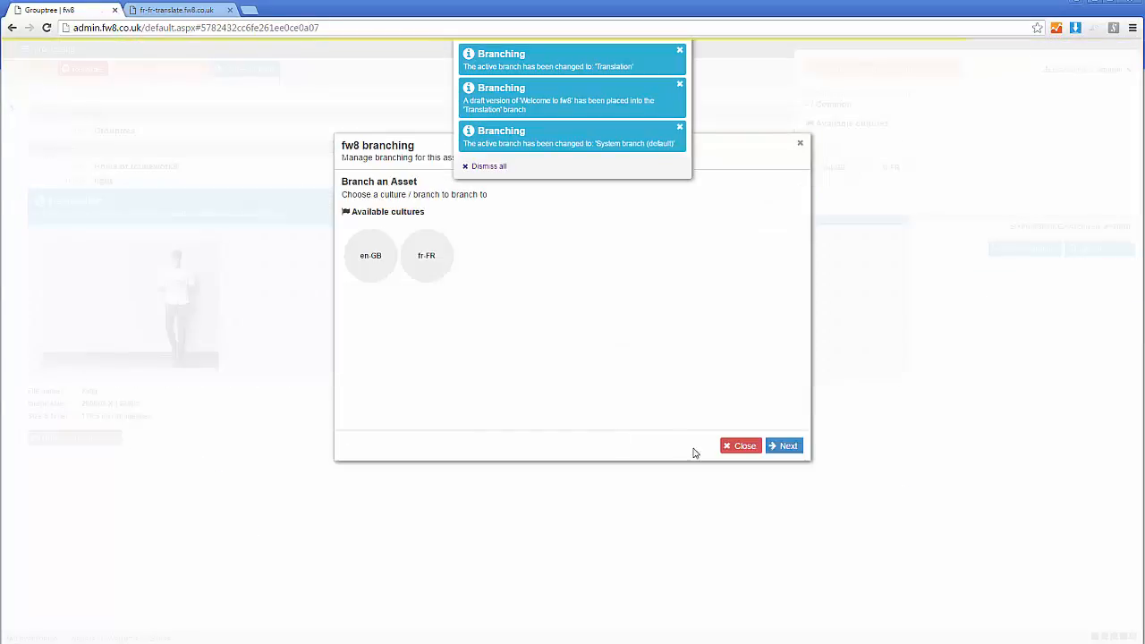
{"action": "left_click", "coordinate": [413, 267]}
{"action": "left_click", "coordinate": [425, 381]}
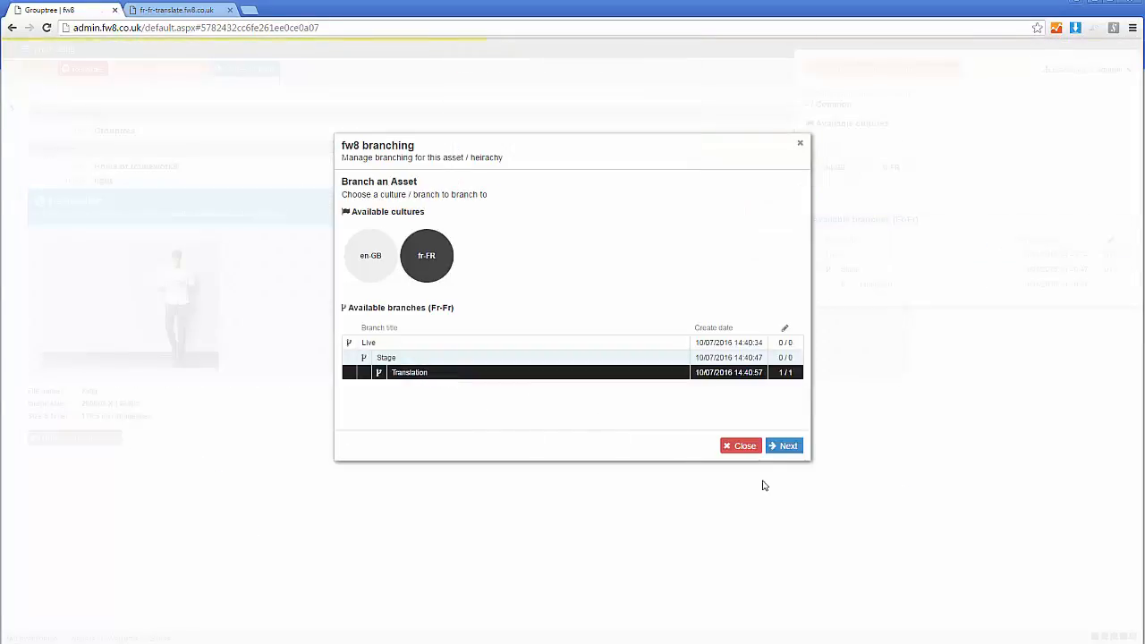
{"action": "left_click", "coordinate": [781, 451]}
{"action": "left_click", "coordinate": [787, 448]}
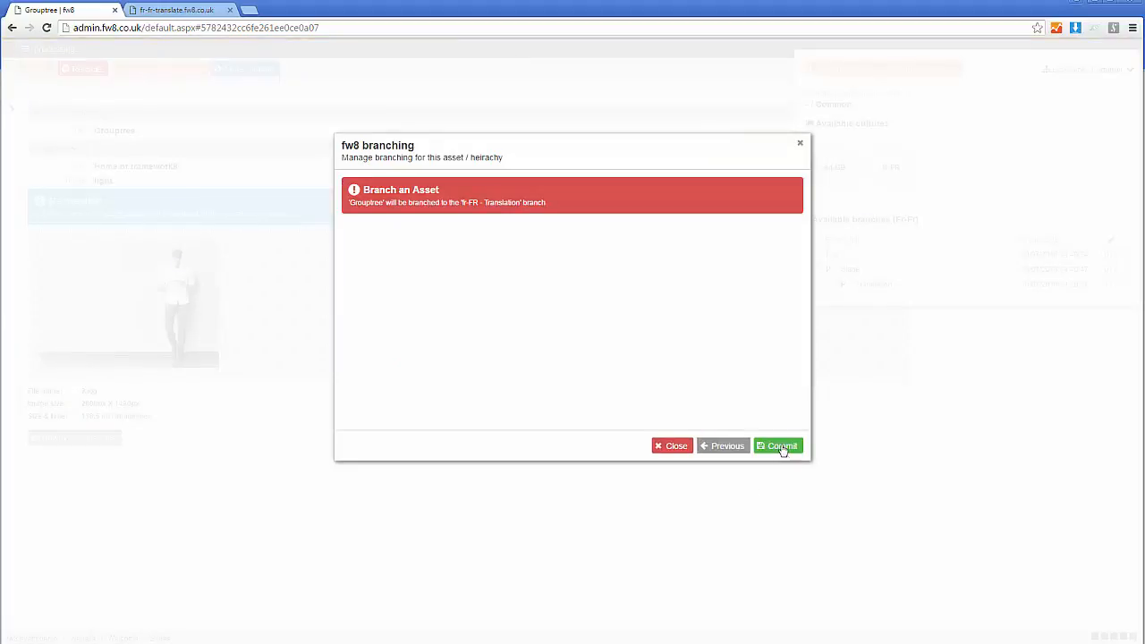
{"action": "left_click", "coordinate": [785, 447]}
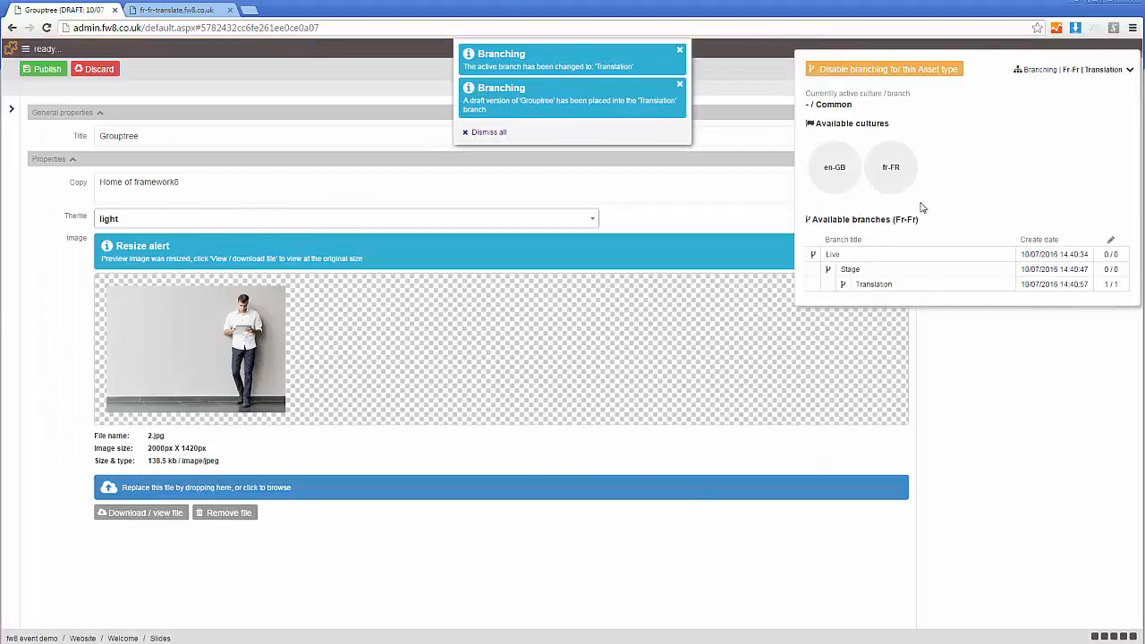
{"action": "left_click", "coordinate": [1019, 415]}
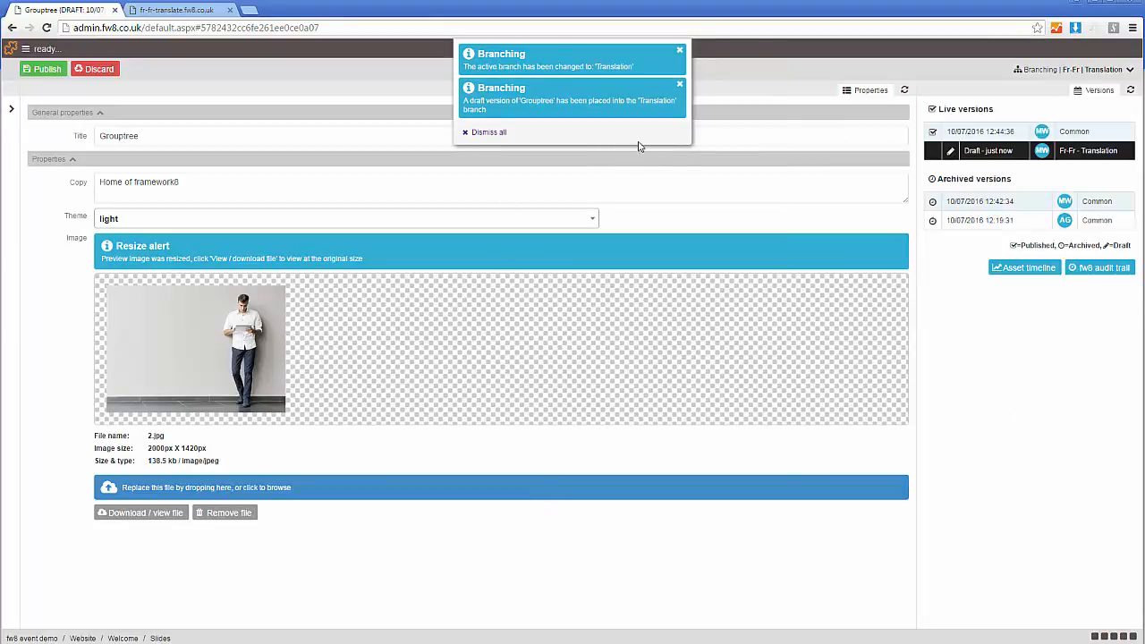
{"action": "left_click", "coordinate": [502, 134]}
{"action": "left_click", "coordinate": [503, 137]}
- Check the slides in the content tree and the branch overview for the Fr-Fr culture
{"action": "left_click", "coordinate": [14, 205]}
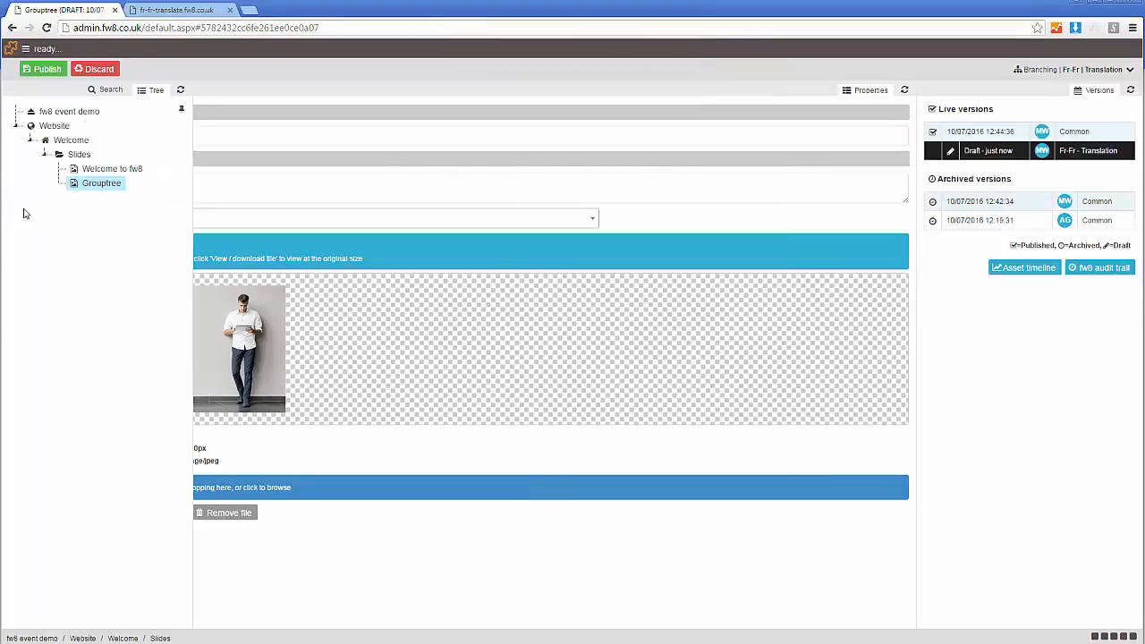
{"action": "left_click", "coordinate": [1078, 71]}
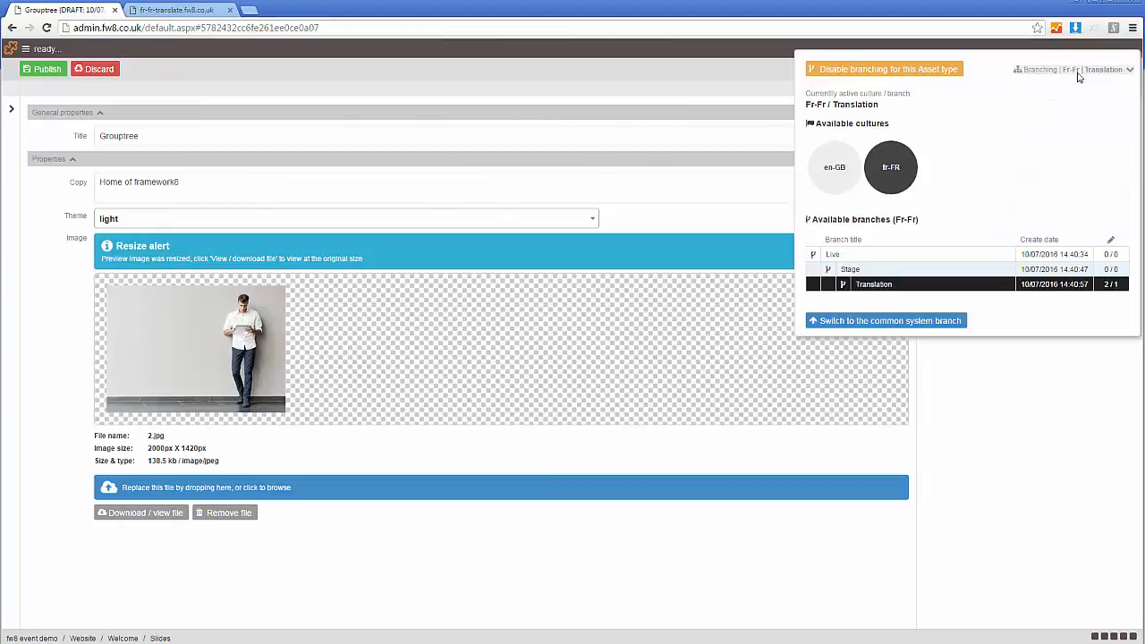
{"action": "left_click", "coordinate": [1065, 494]}
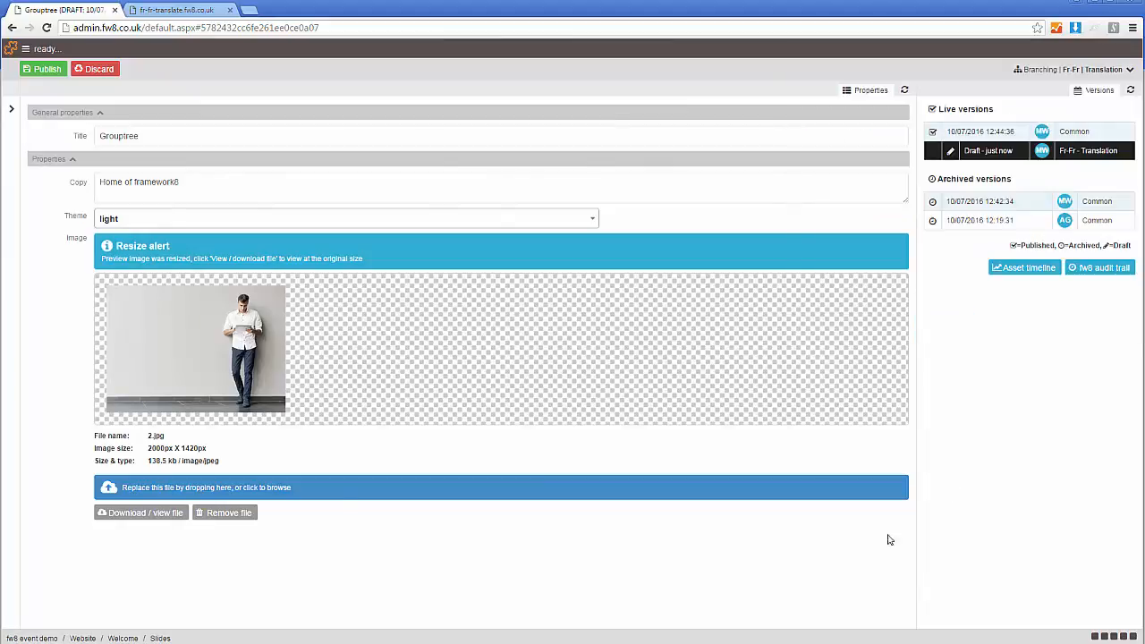
- Replace the Grouptree slide's copy with "Accueil de framework8" and publish the slide in the Fr-Fr Translation branch
{"action": "left_click", "coordinate": [198, 190]}
{"action": "key", "text": "ctrl+a"}
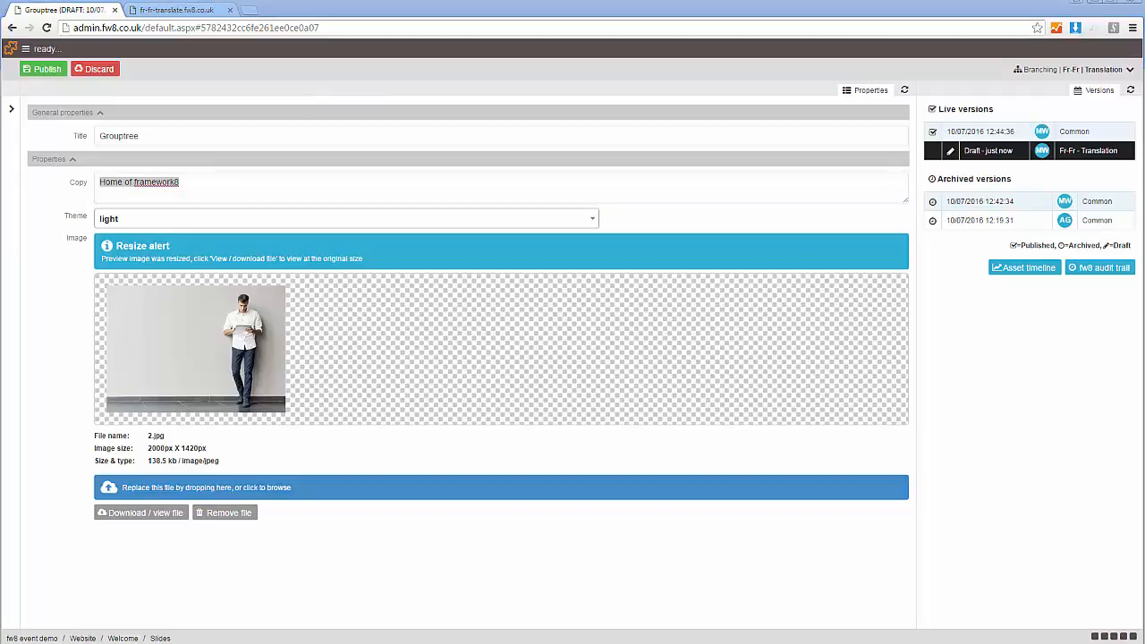
{"action": "key", "text": "alt+Tab"}
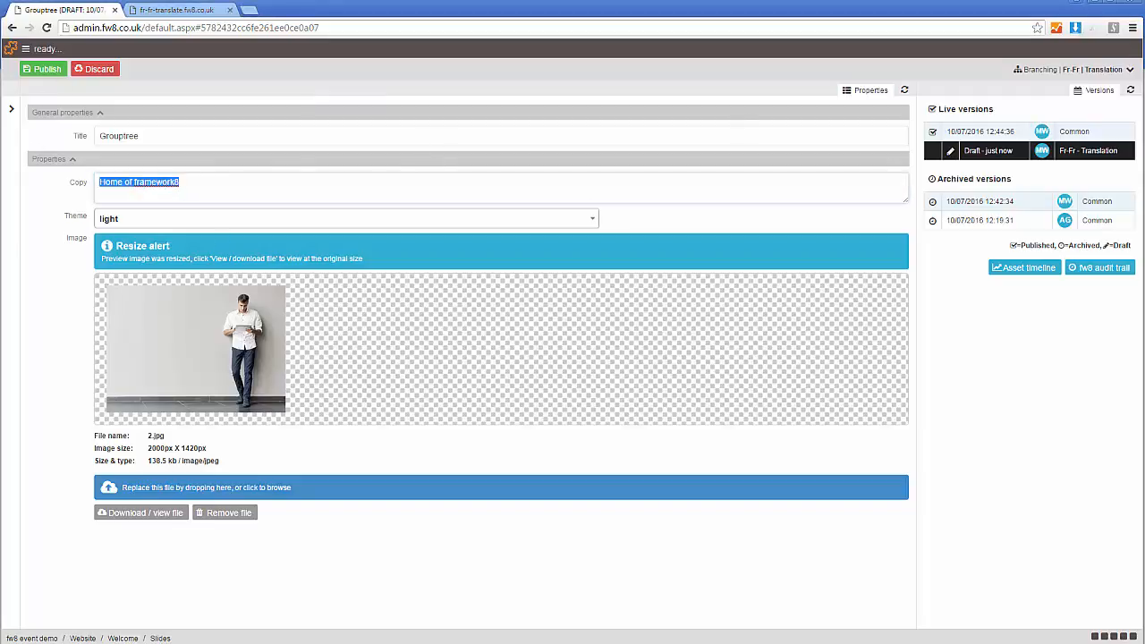
{"action": "type", "text": "Accueil de framework8"}
{"action": "left_click", "coordinate": [148, 182]}
{"action": "key", "text": "Delete"}
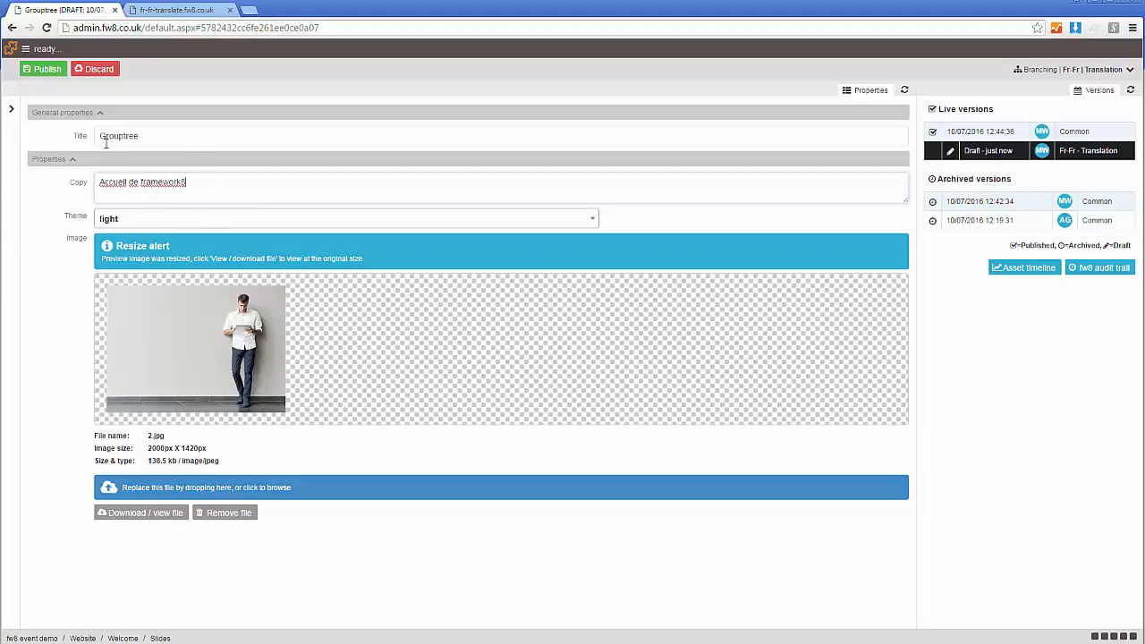
{"action": "left_click", "coordinate": [45, 69]}
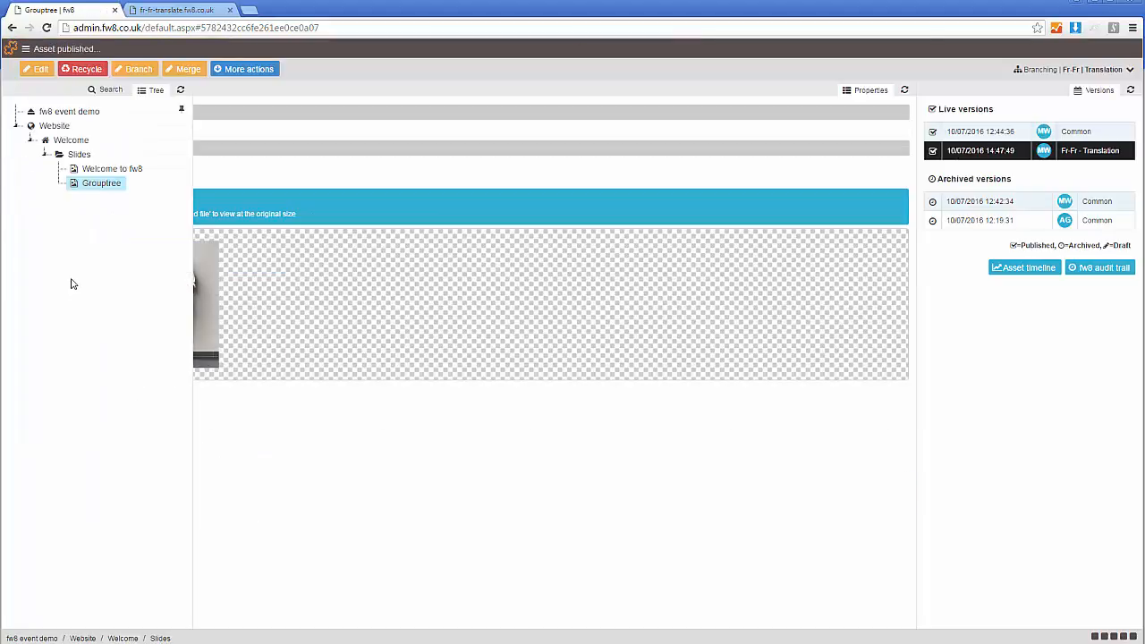
- Replace the "Welcome to fw8" slide's copy with "Une nouvelle framework8 de développement . Hyper extensible , évolutive , développement rapide , la facilité d'utilisation"
{"action": "left_click", "coordinate": [111, 169]}
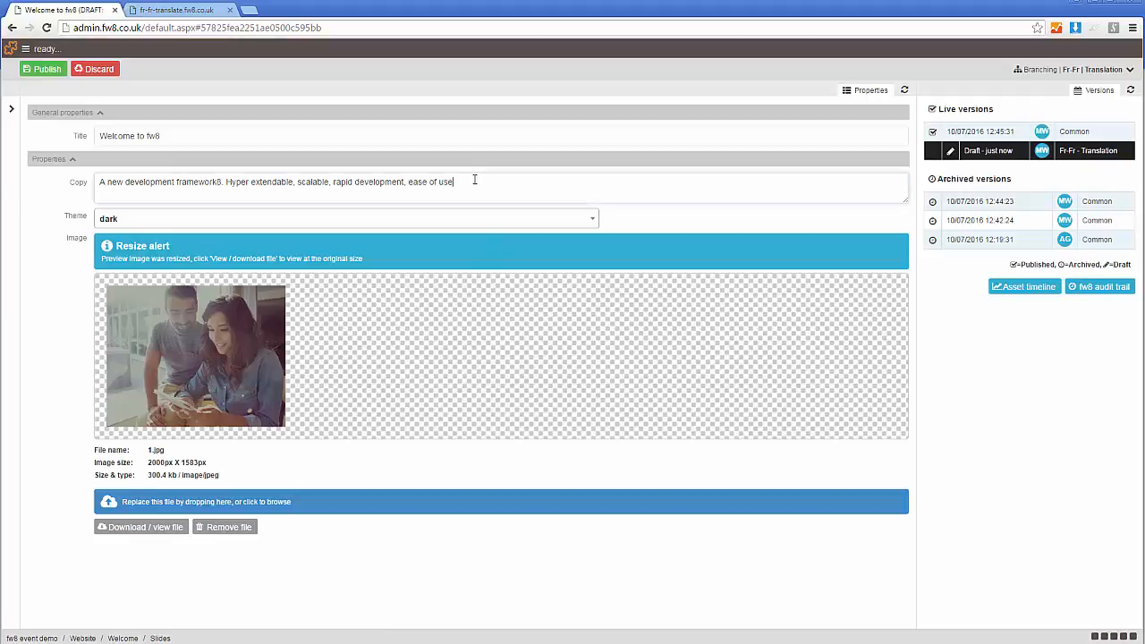
{"action": "left_click_drag", "start_coordinate": [474, 180], "coordinate": [49, 187]}
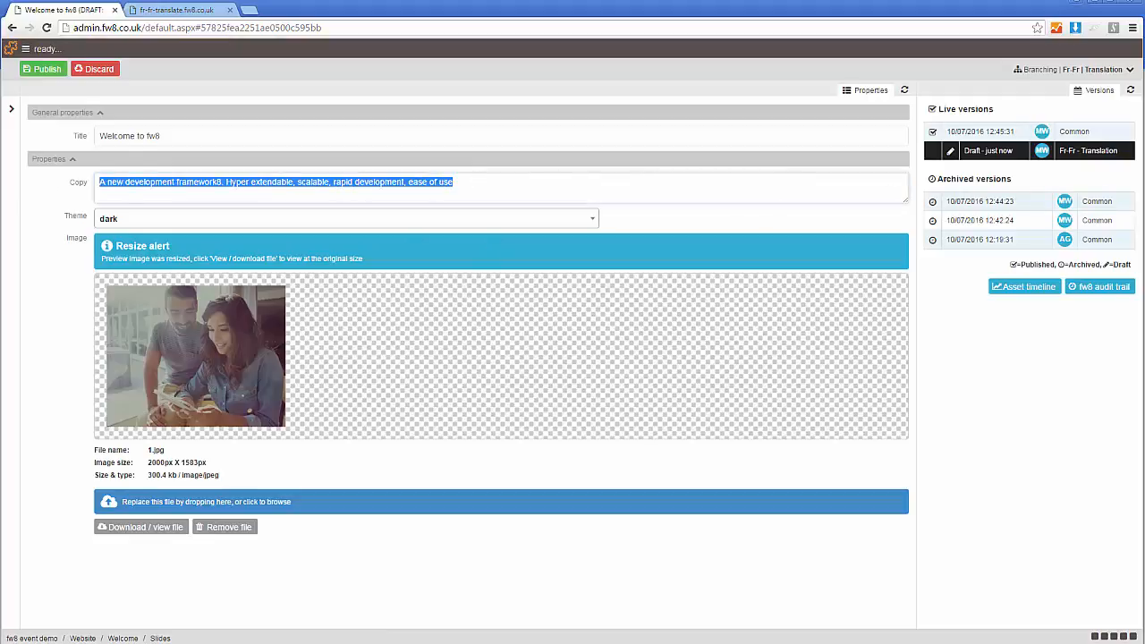
{"action": "key", "text": "alt+Tab"}
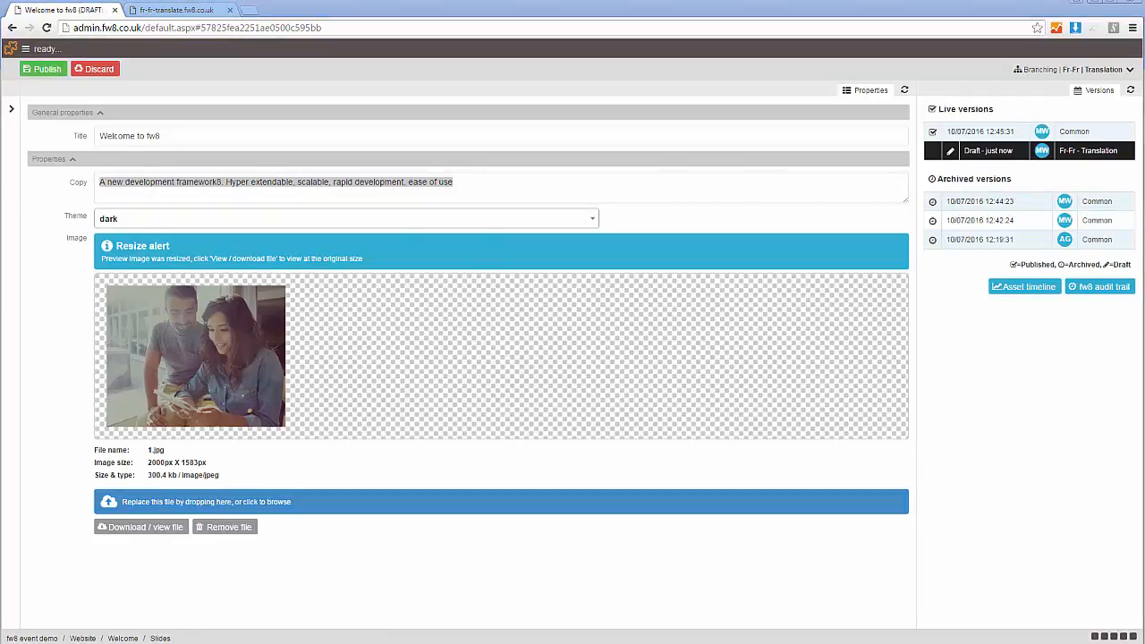
{"action": "key", "text": "alt+Tab"}
{"action": "type", "text": "Une nouvelle framework8 de développement . Hyper extensible , évolutive , développement rapide , la facilité d'utilisation"}
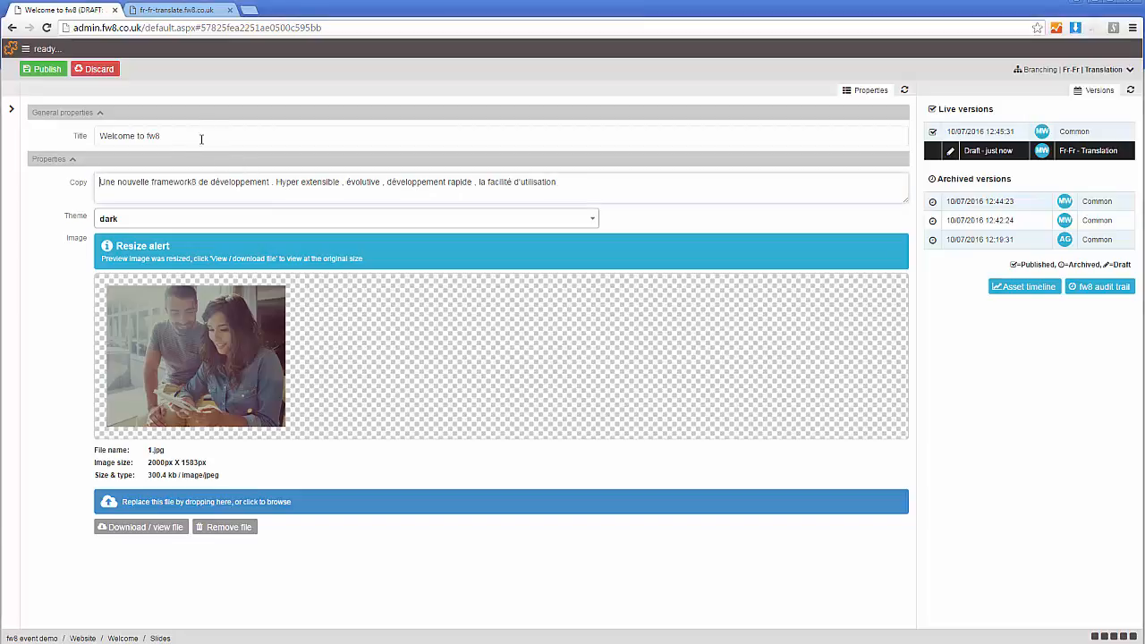
- Set the "Welcome to fw8" slide's title to "Bienvenue à FW8" and publish the slide
{"action": "triple_click", "coordinate": [197, 136]}
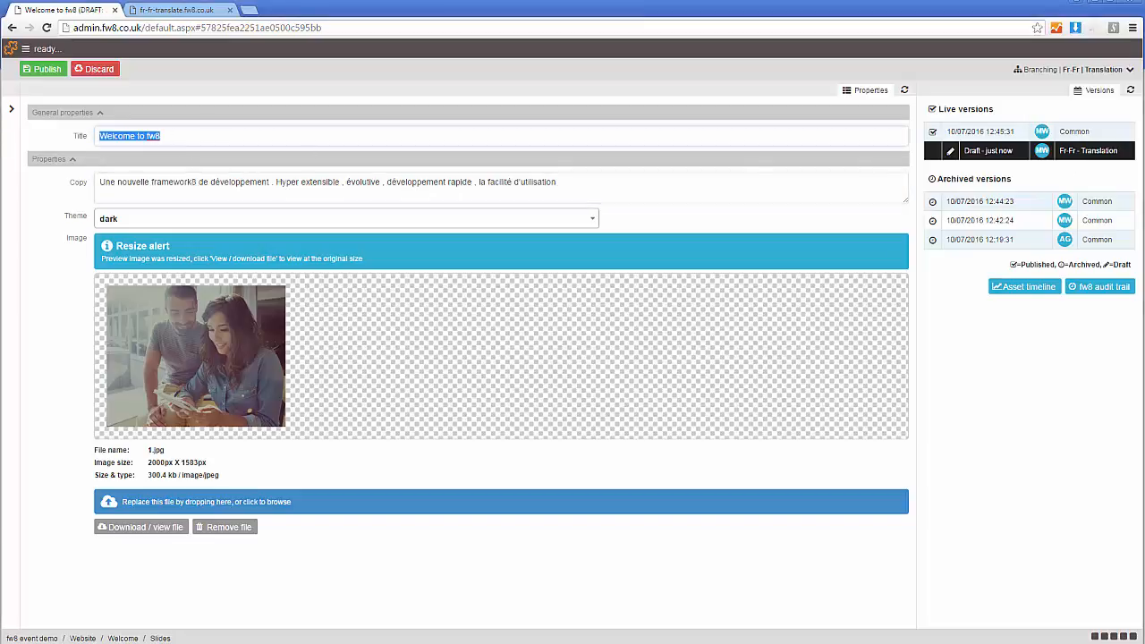
{"action": "key", "text": "alt+Tab"}
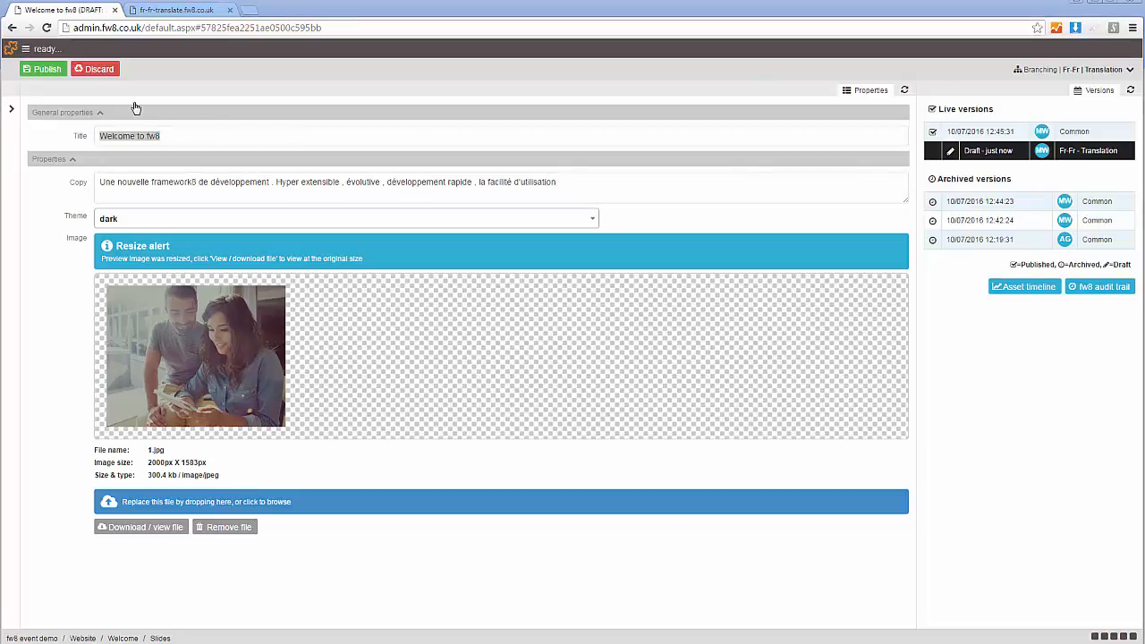
{"action": "key", "text": "alt+Tab"}
{"action": "type", "text": "Bienvenue à FW8"}
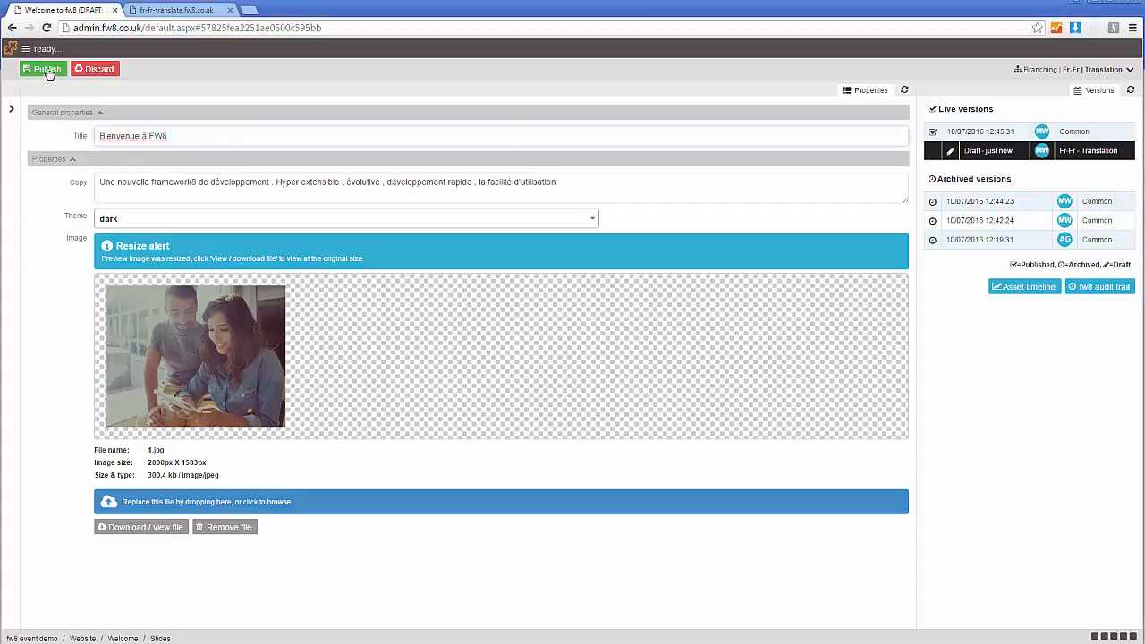
{"action": "left_click", "coordinate": [43, 69]}
- Reload the fr-fr-translate.fw8.co.uk site and review the translated banner slides and page content
{"action": "left_click", "coordinate": [181, 12]}
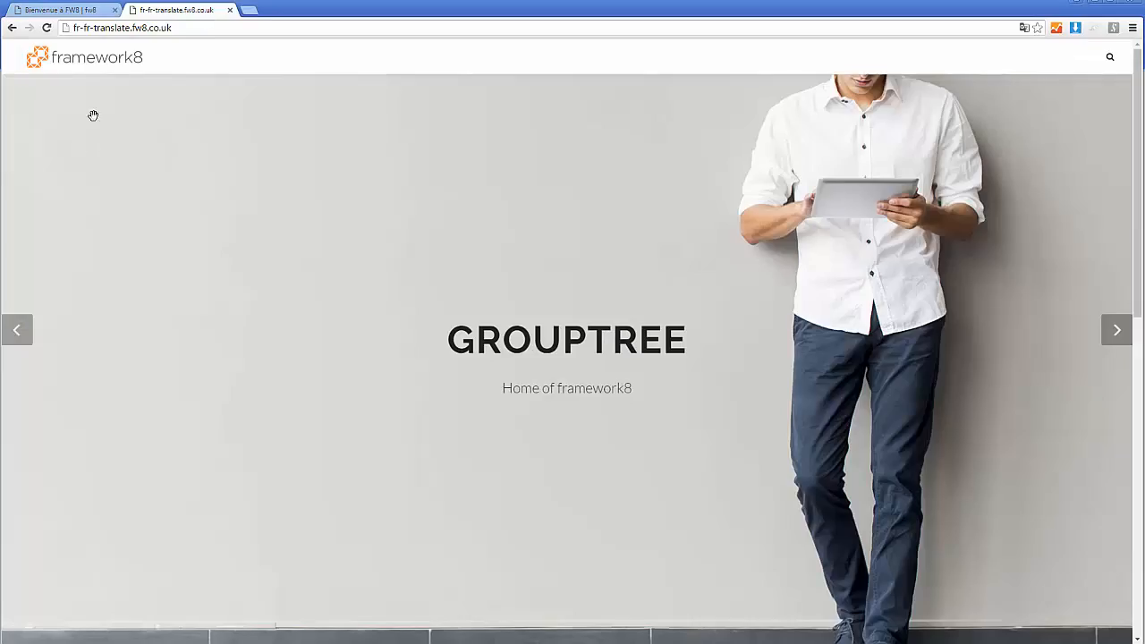
{"action": "left_click", "coordinate": [46, 28]}
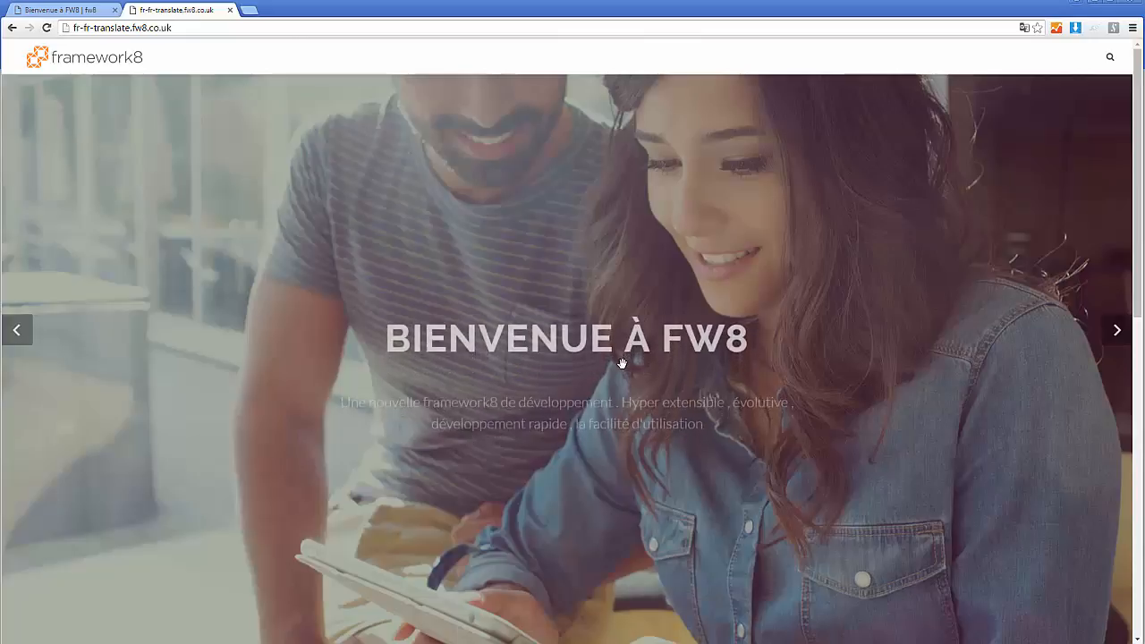
{"action": "scroll", "coordinate": [263, 310], "scroll_direction": "down", "scroll_amount": 2}
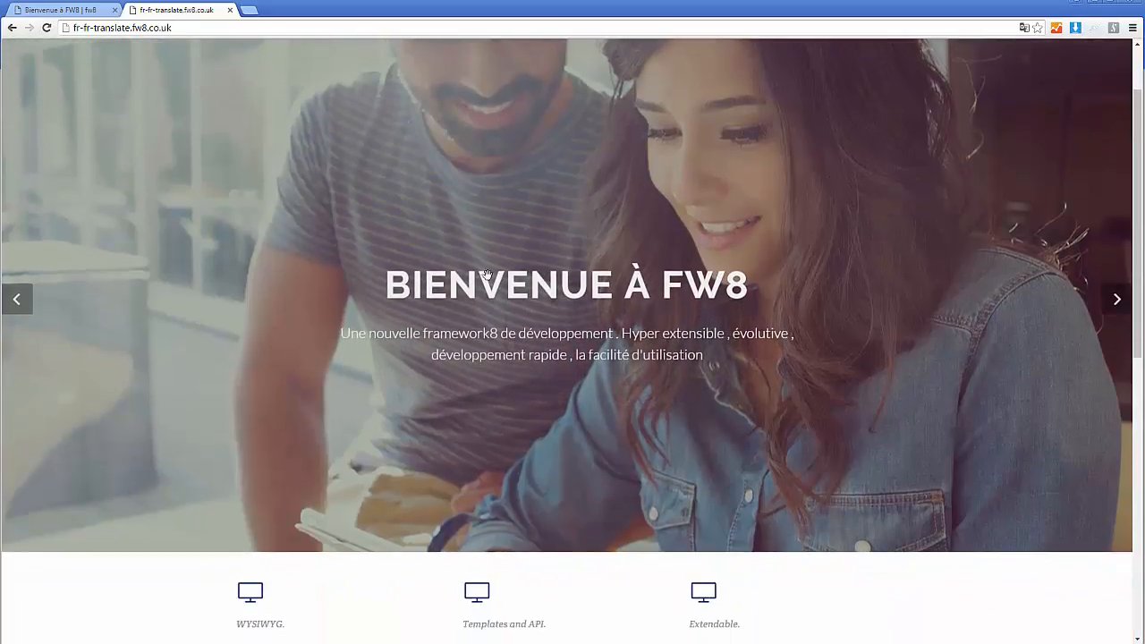
{"action": "scroll", "coordinate": [975, 315], "scroll_direction": "down", "scroll_amount": 1}
{"action": "scroll", "coordinate": [675, 350], "scroll_direction": "down", "scroll_amount": 4}
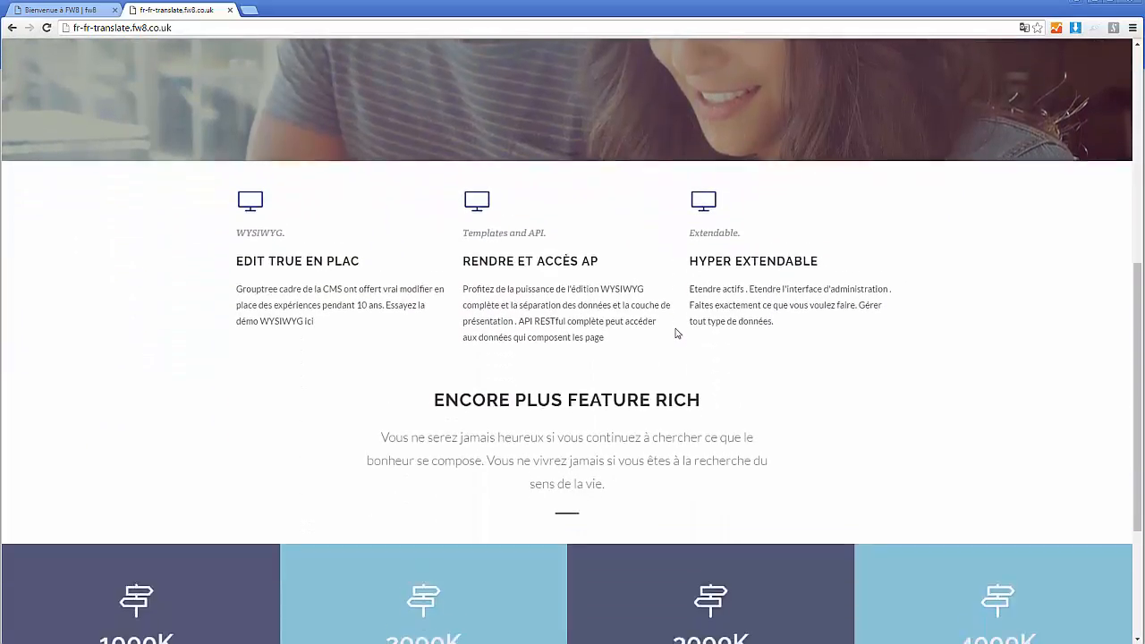
{"action": "scroll", "coordinate": [675, 349], "scroll_direction": "up", "scroll_amount": 6}
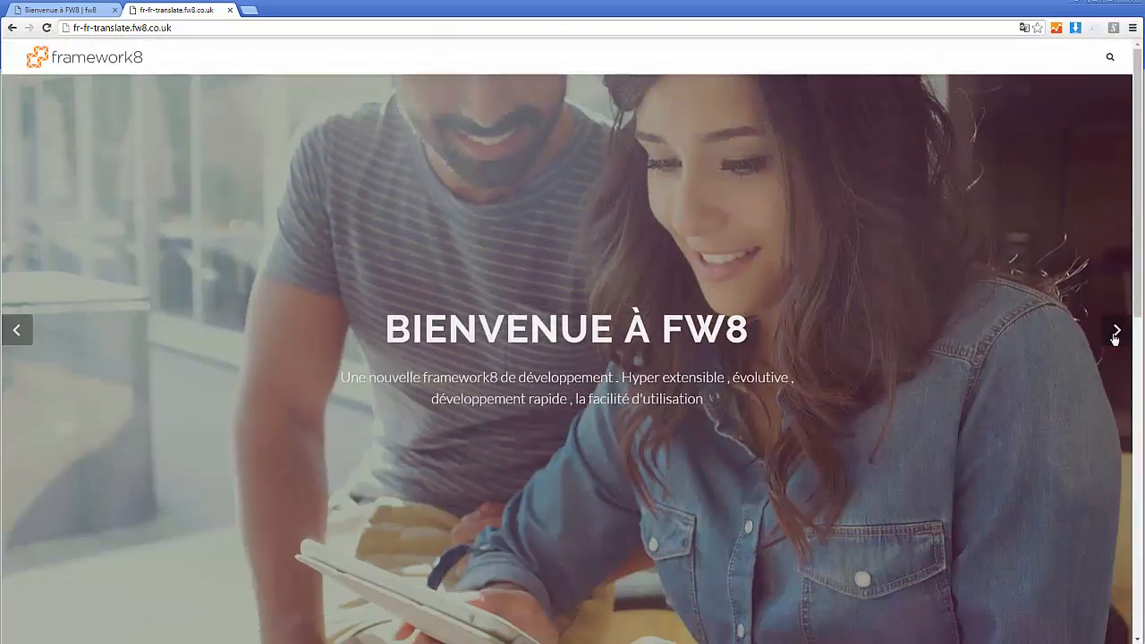
{"action": "left_click", "coordinate": [1117, 332]}
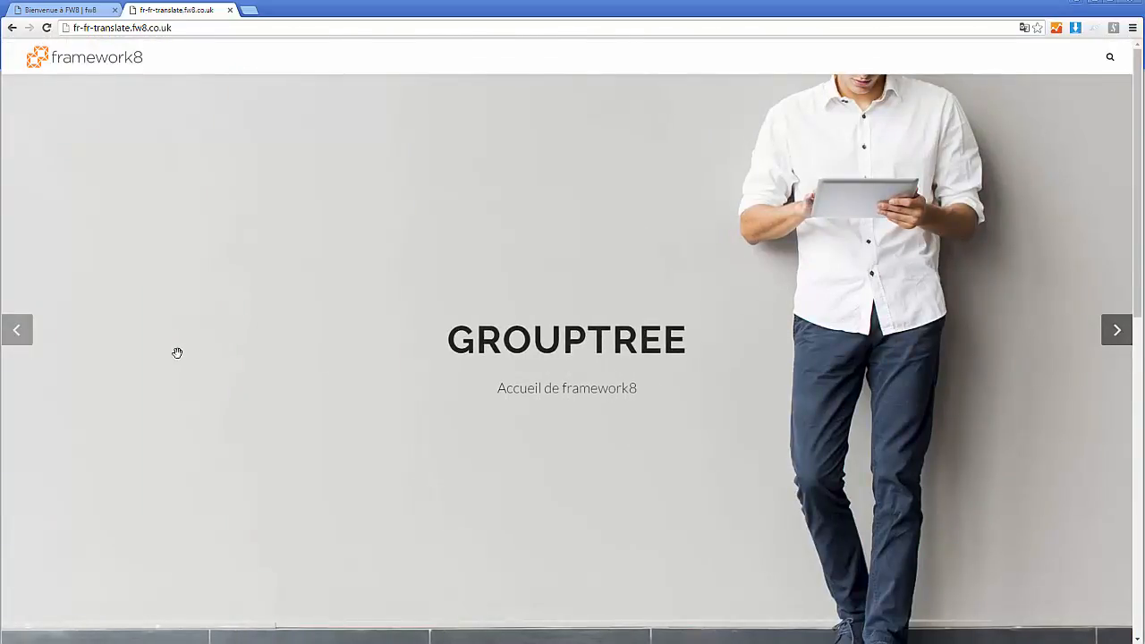
{"action": "scroll", "coordinate": [472, 328], "scroll_direction": "down", "scroll_amount": 6}
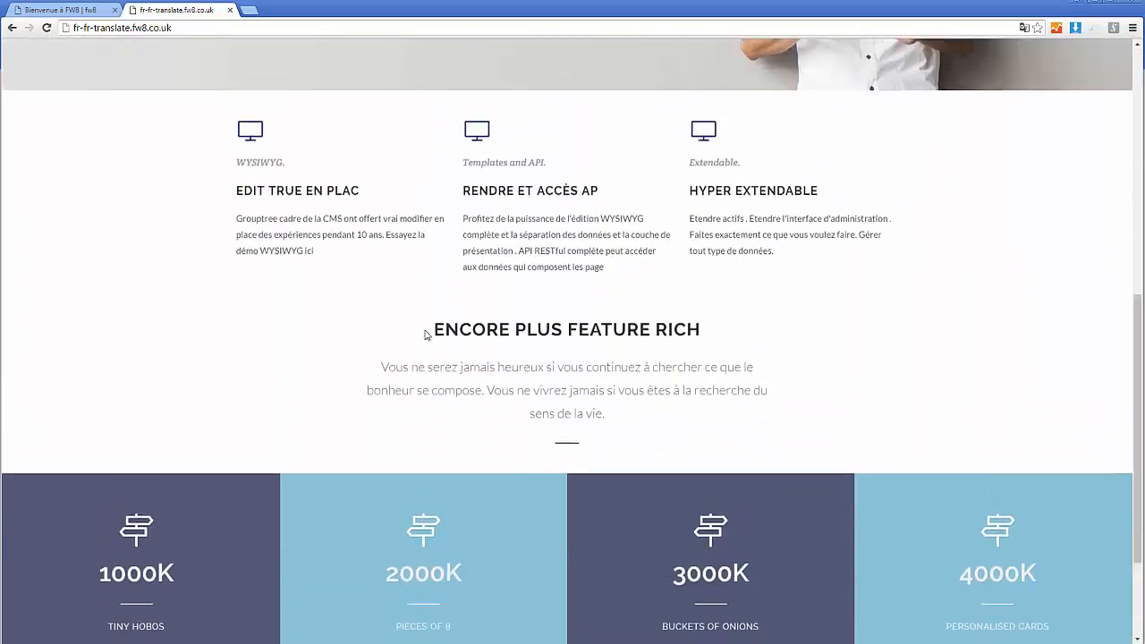
{"action": "scroll", "coordinate": [427, 335], "scroll_direction": "up", "scroll_amount": 2}
- Merge the "Bienvenue à FW8" slide from fr-FR Translation into the fr-FR Live branch without removing it from the origin branch
{"action": "left_click", "coordinate": [80, 9]}
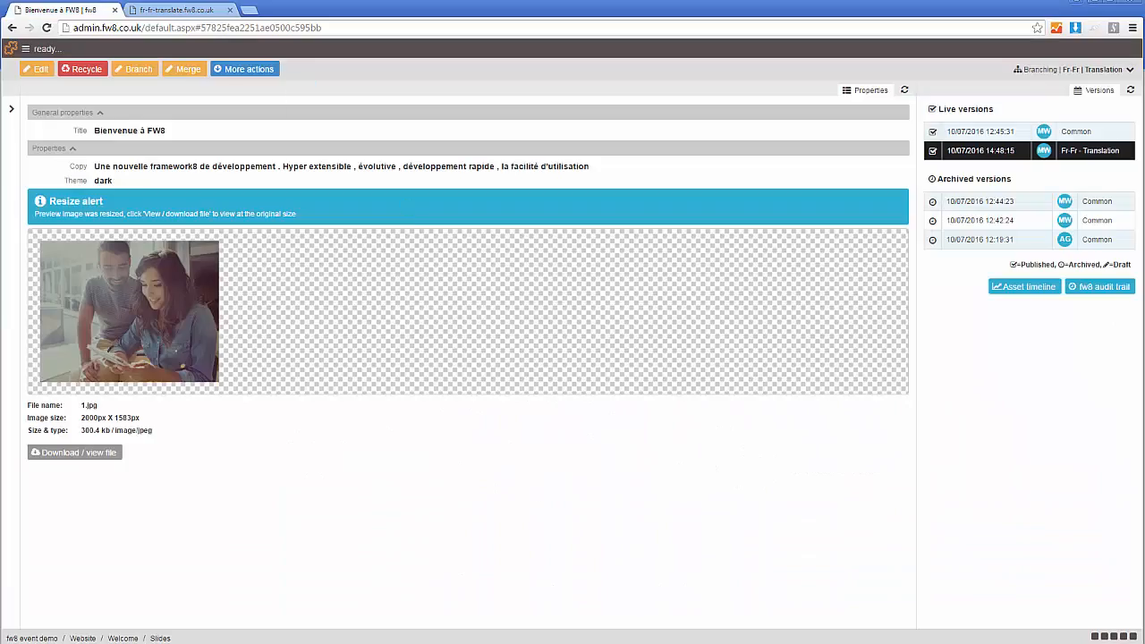
{"action": "left_click", "coordinate": [9, 176]}
{"action": "left_click", "coordinate": [200, 73]}
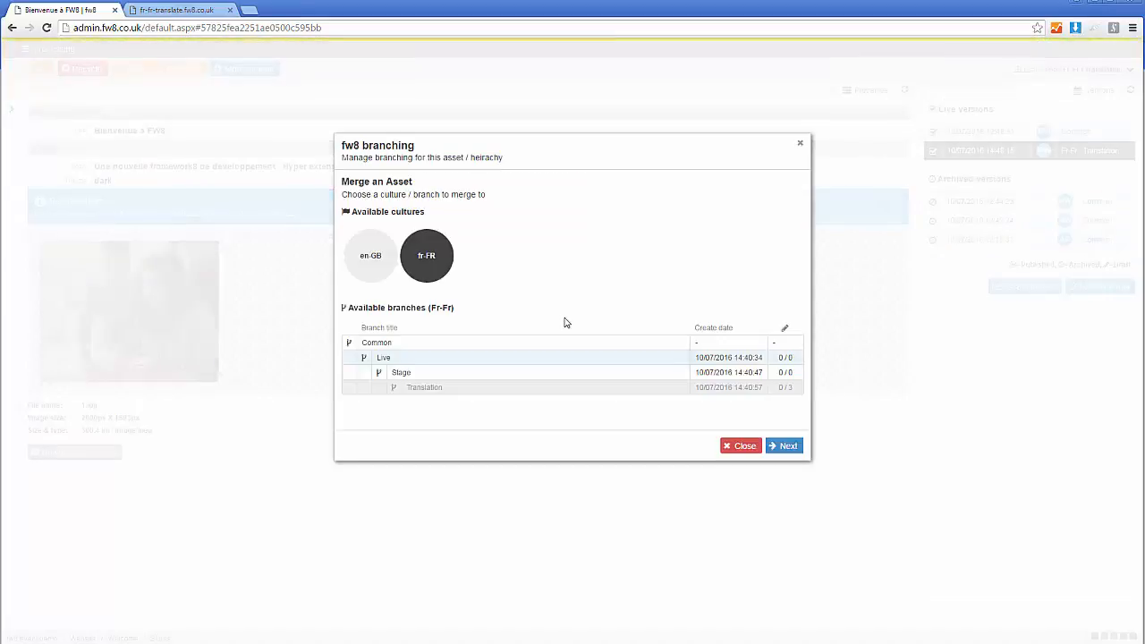
{"action": "left_click", "coordinate": [420, 359]}
{"action": "left_click", "coordinate": [775, 446]}
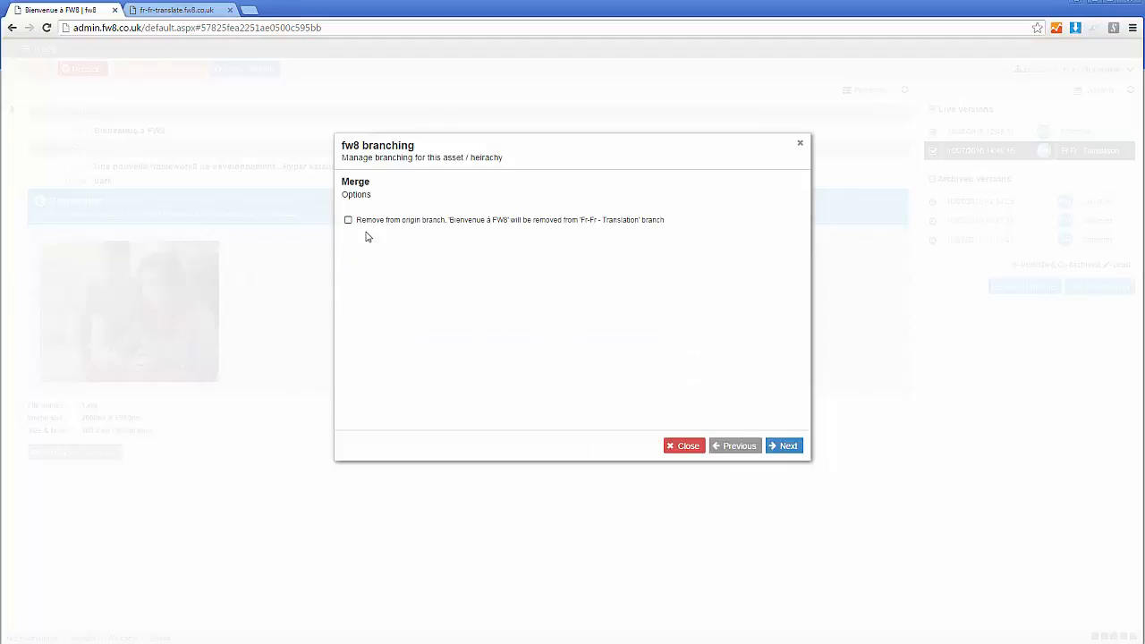
{"action": "left_click", "coordinate": [781, 447]}
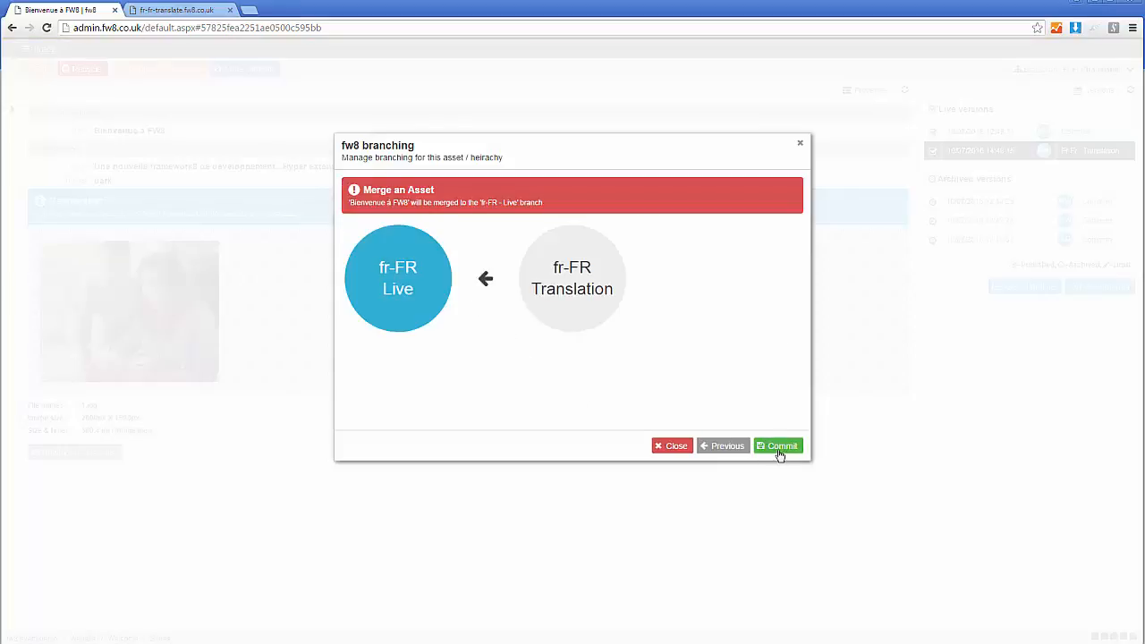
{"action": "left_click", "coordinate": [780, 449]}
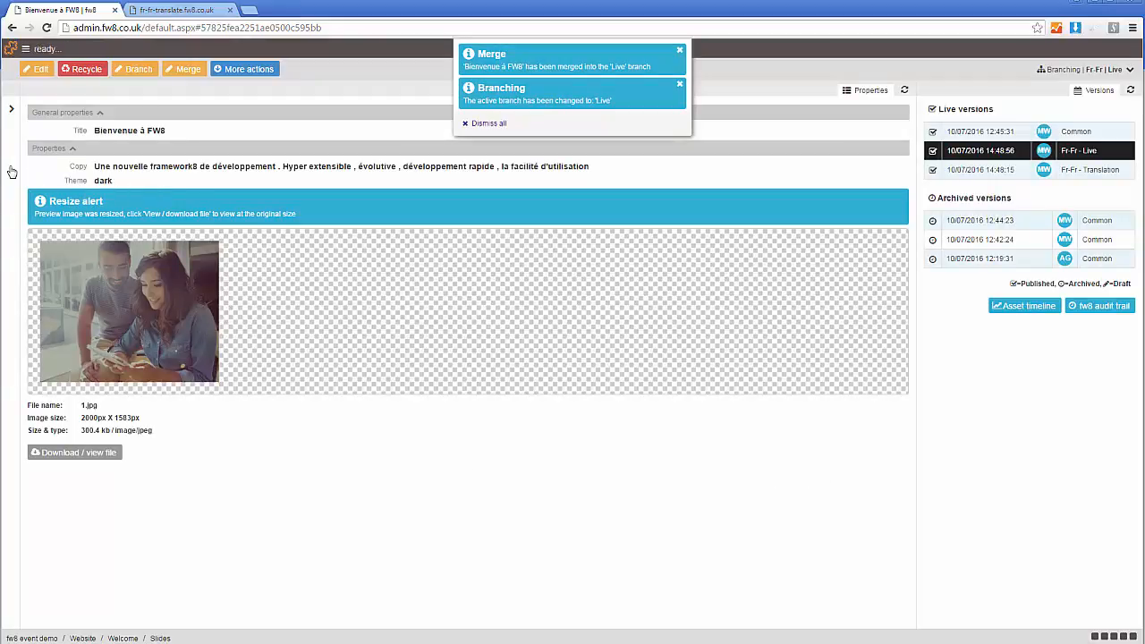
- Merge the Grouptree slide from fr-FR Translation into the fr-FR Live branch, keeping it in the origin branch
{"action": "mouse_move", "coordinate": [11, 171]}
{"action": "left_click", "coordinate": [99, 186]}
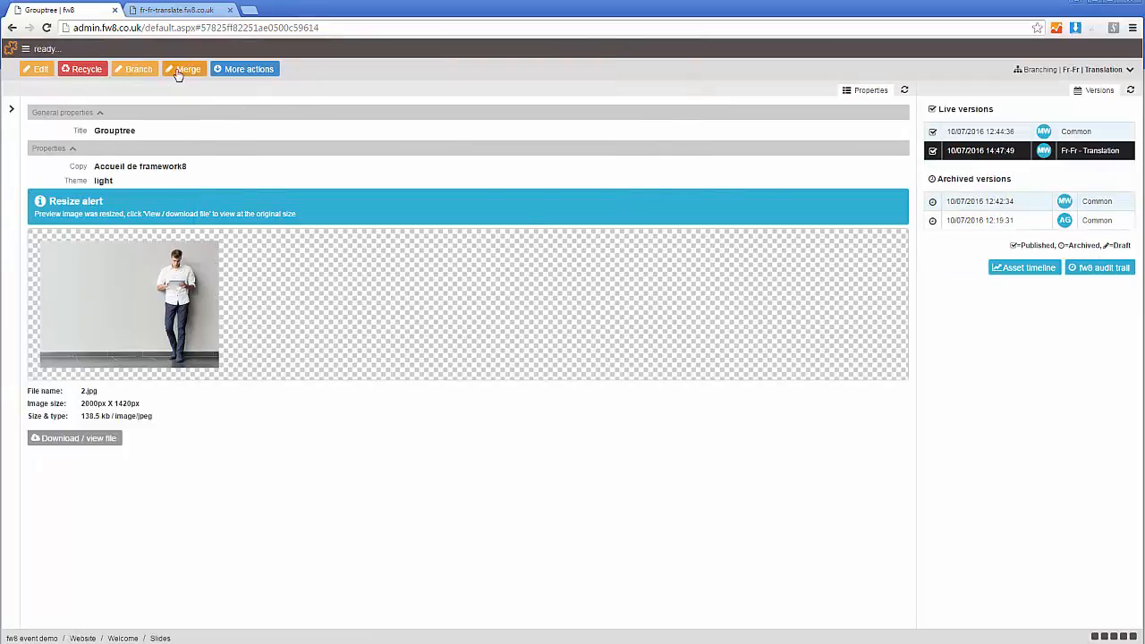
{"action": "left_click", "coordinate": [179, 70]}
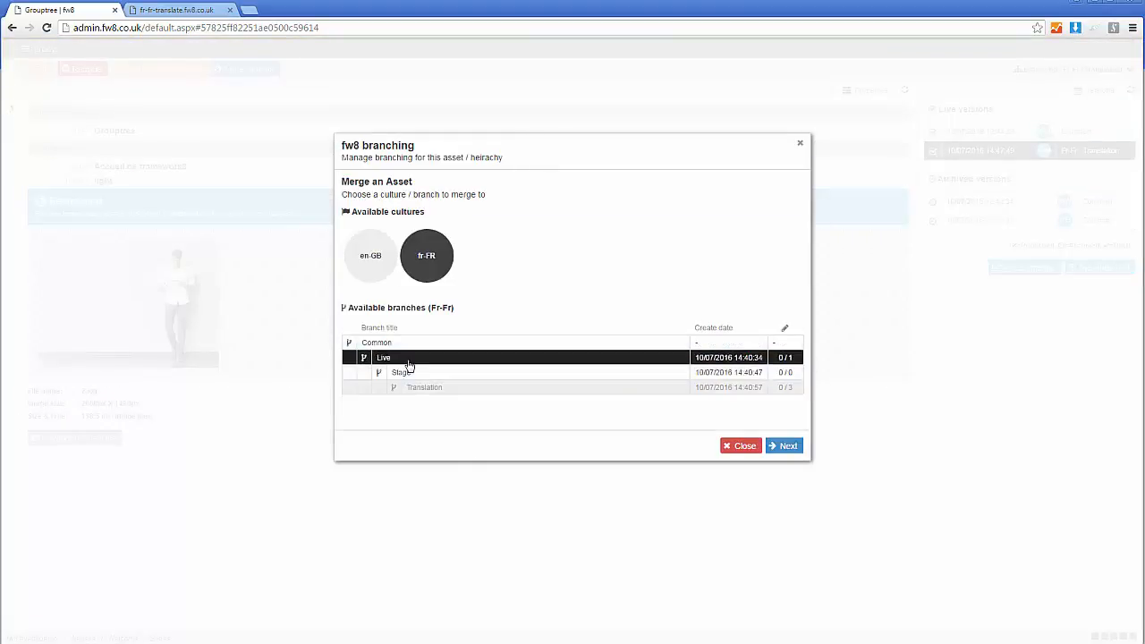
{"action": "left_click", "coordinate": [785, 446]}
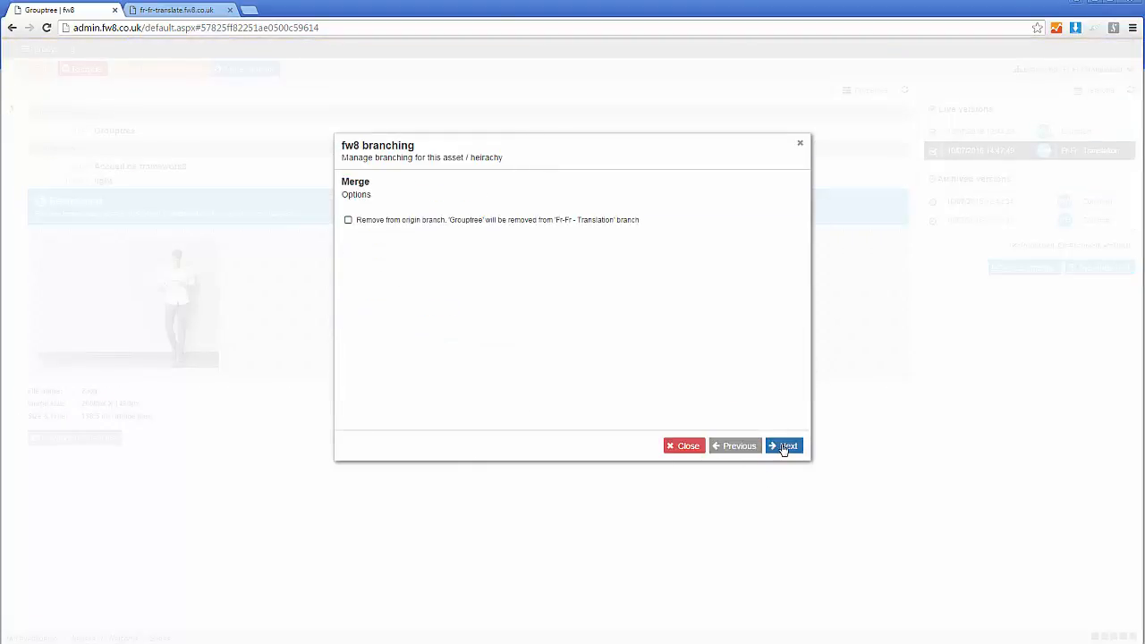
{"action": "left_click", "coordinate": [785, 447]}
{"action": "left_click", "coordinate": [780, 447]}
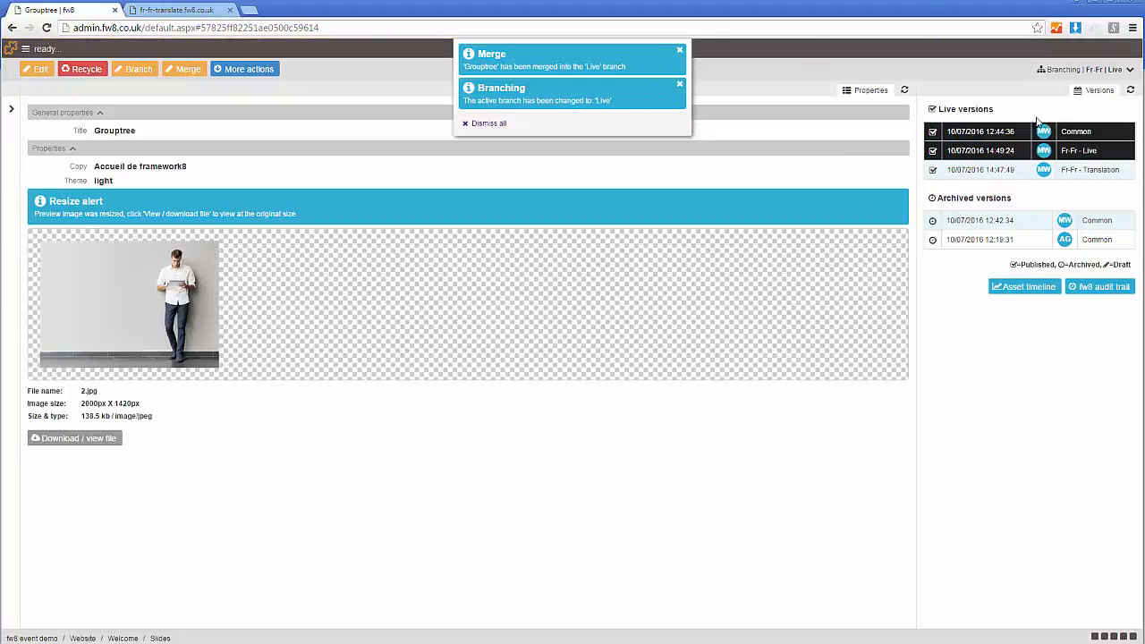
- Switch the active branch to Fr-Fr Translation, open the Welcome page and dismiss all notifications
{"action": "left_click", "coordinate": [1094, 70]}
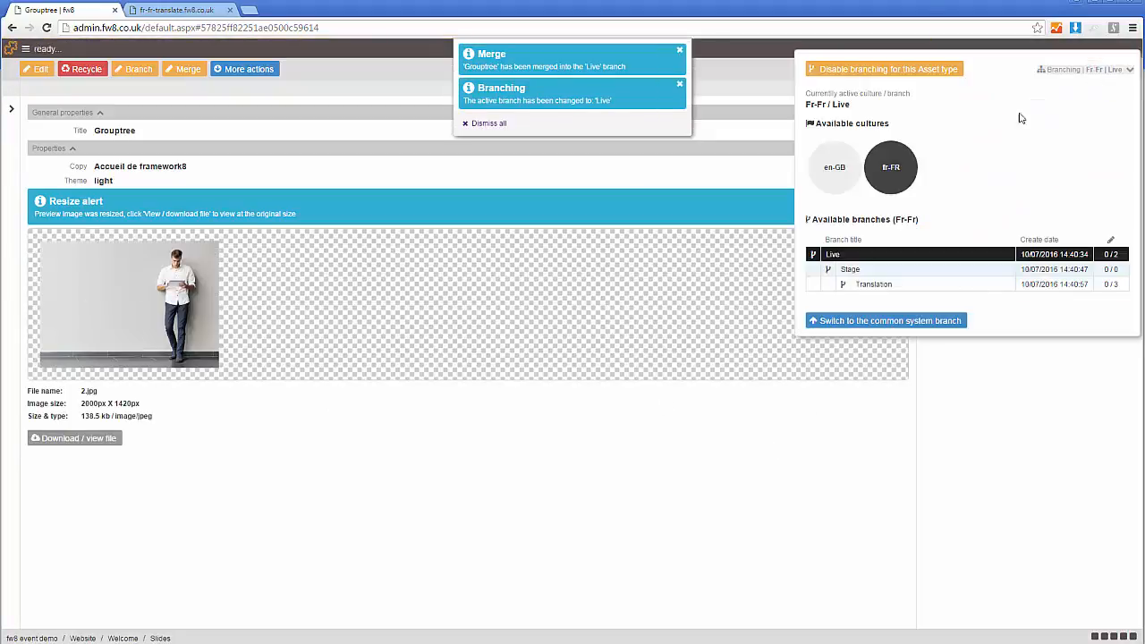
{"action": "left_click", "coordinate": [875, 285]}
{"action": "mouse_move", "coordinate": [15, 184]}
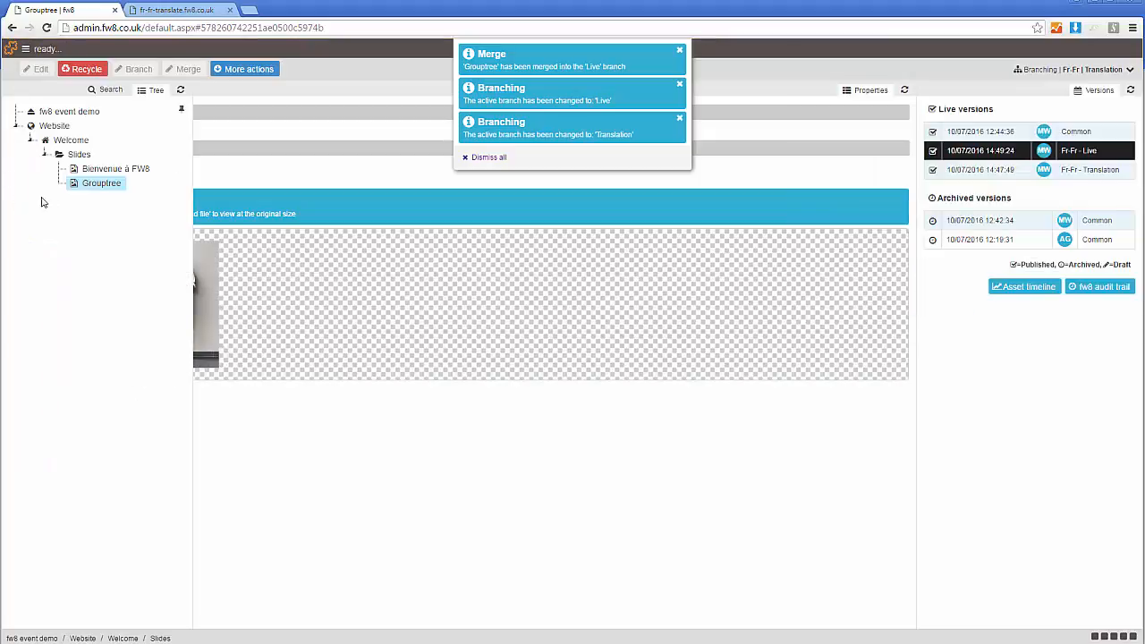
{"action": "left_click", "coordinate": [75, 142]}
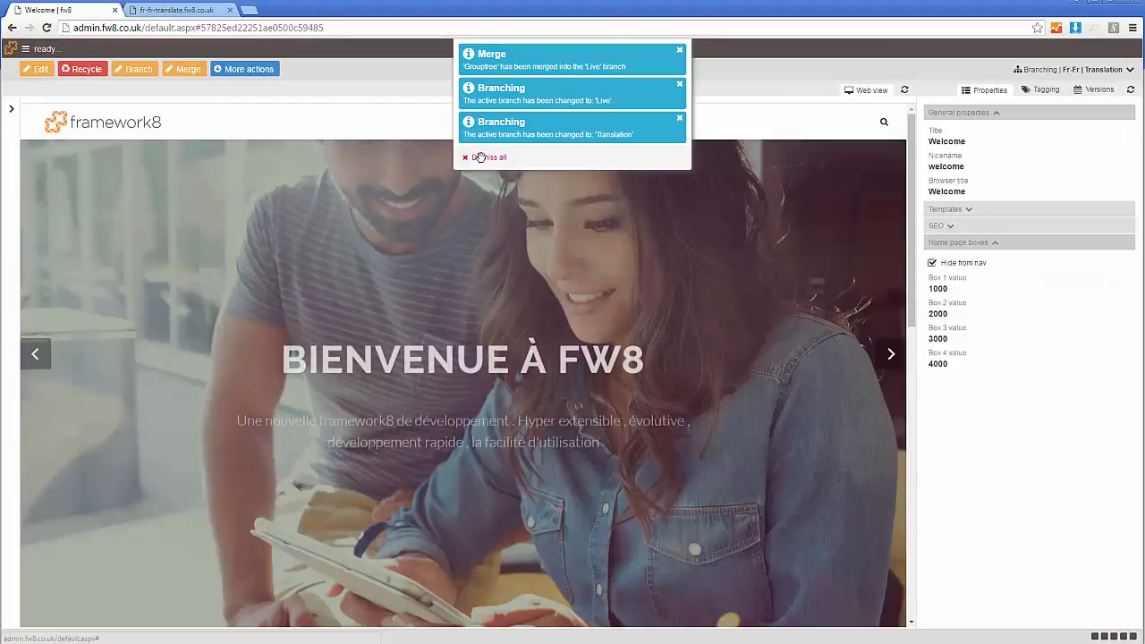
{"action": "left_click", "coordinate": [480, 158]}
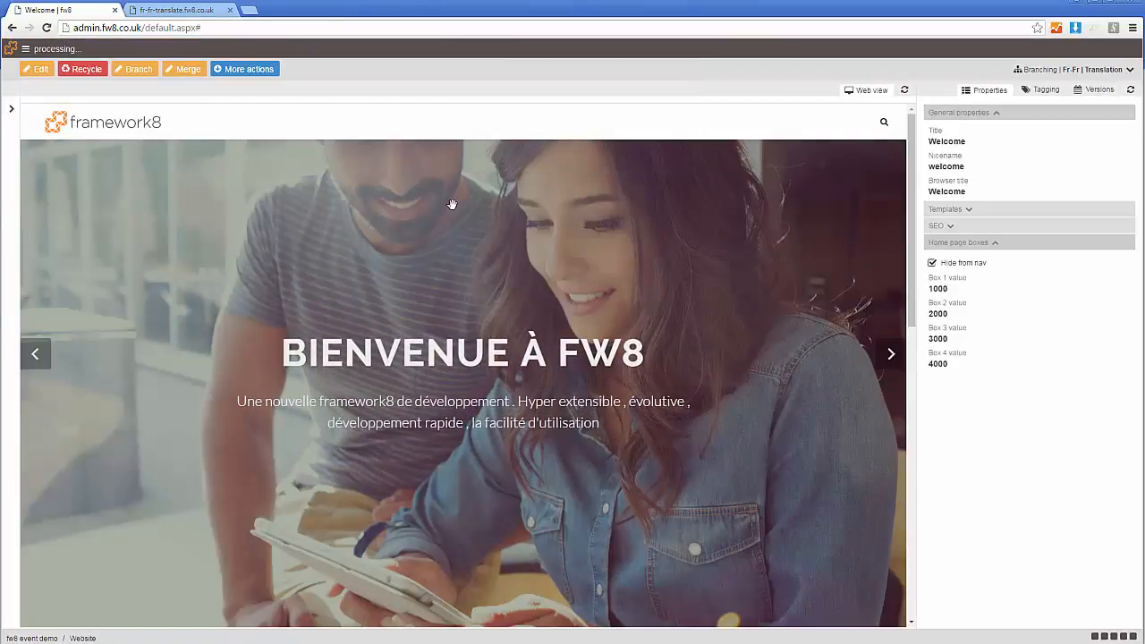
- Merge the Welcome page into the fr-FR Live branch with the option to remove it from the Translation branch
{"action": "left_click", "coordinate": [190, 73]}
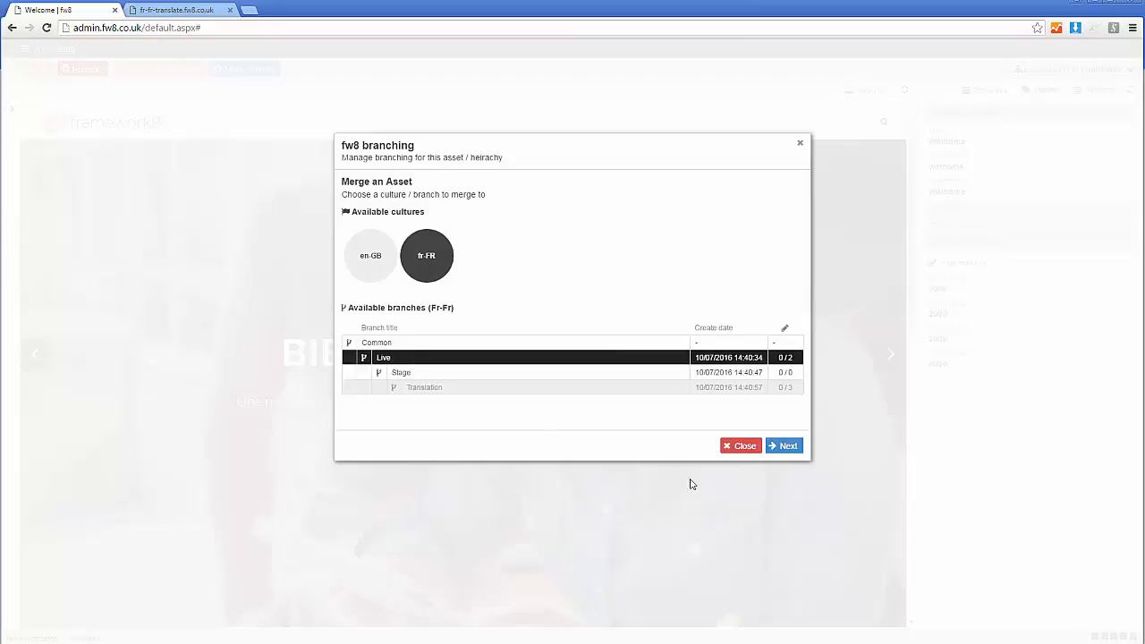
{"action": "left_click", "coordinate": [779, 446]}
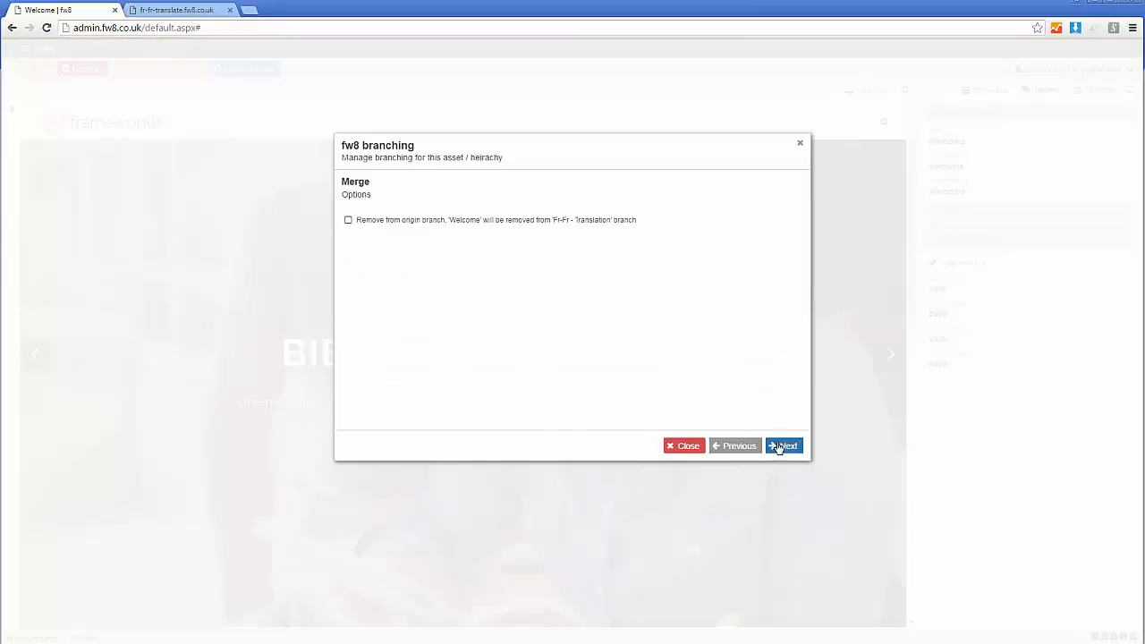
{"action": "left_click", "coordinate": [348, 220]}
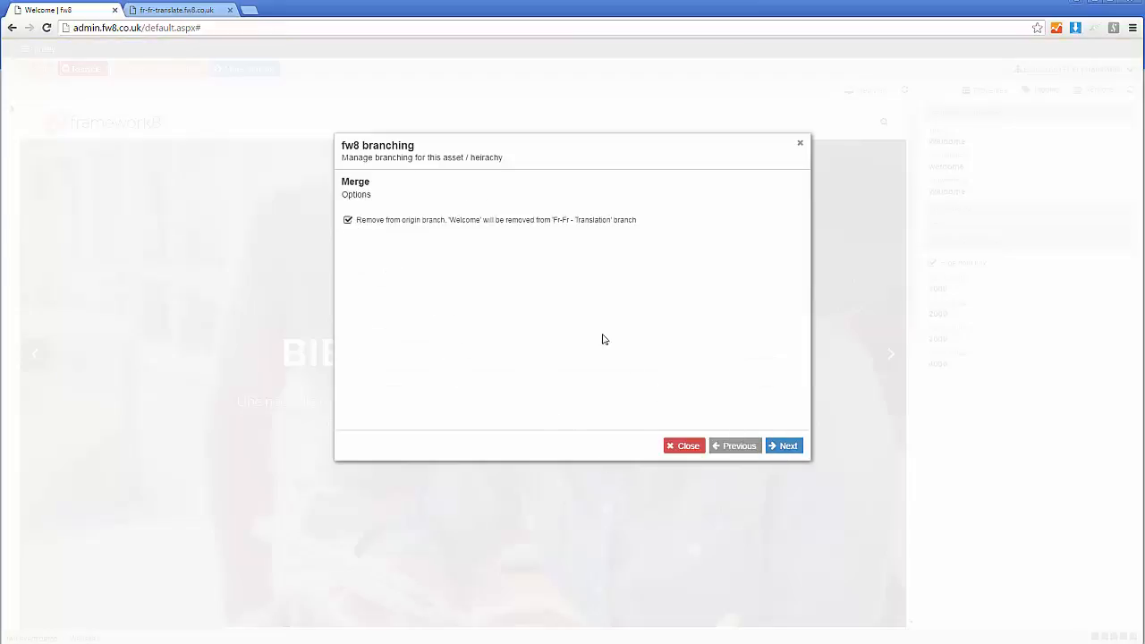
{"action": "left_click", "coordinate": [787, 448]}
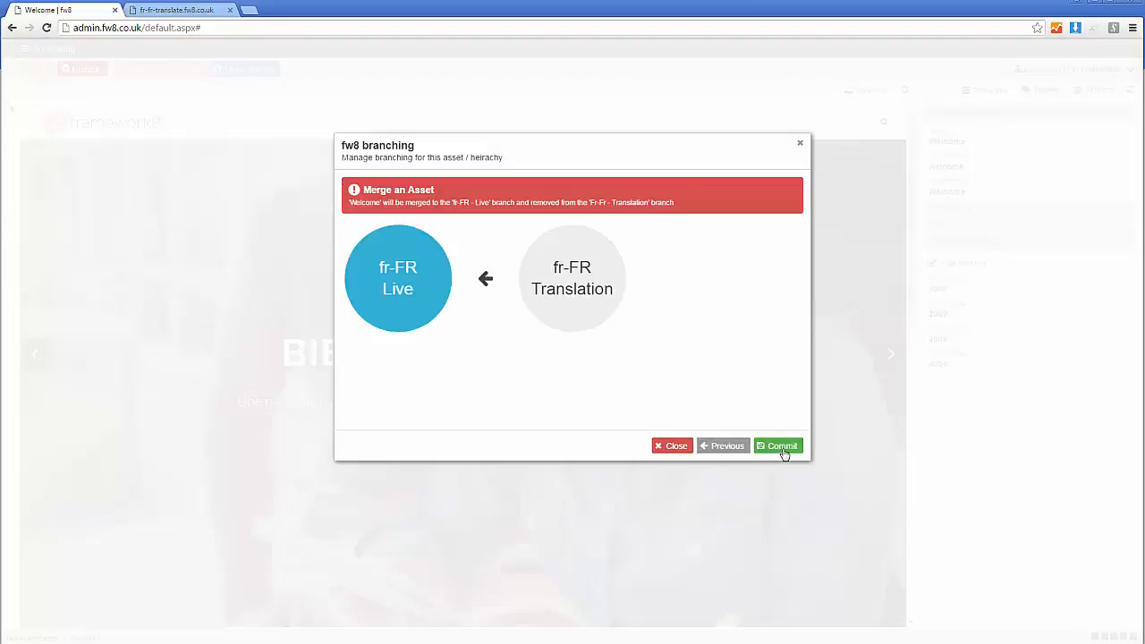
{"action": "left_click", "coordinate": [785, 452]}
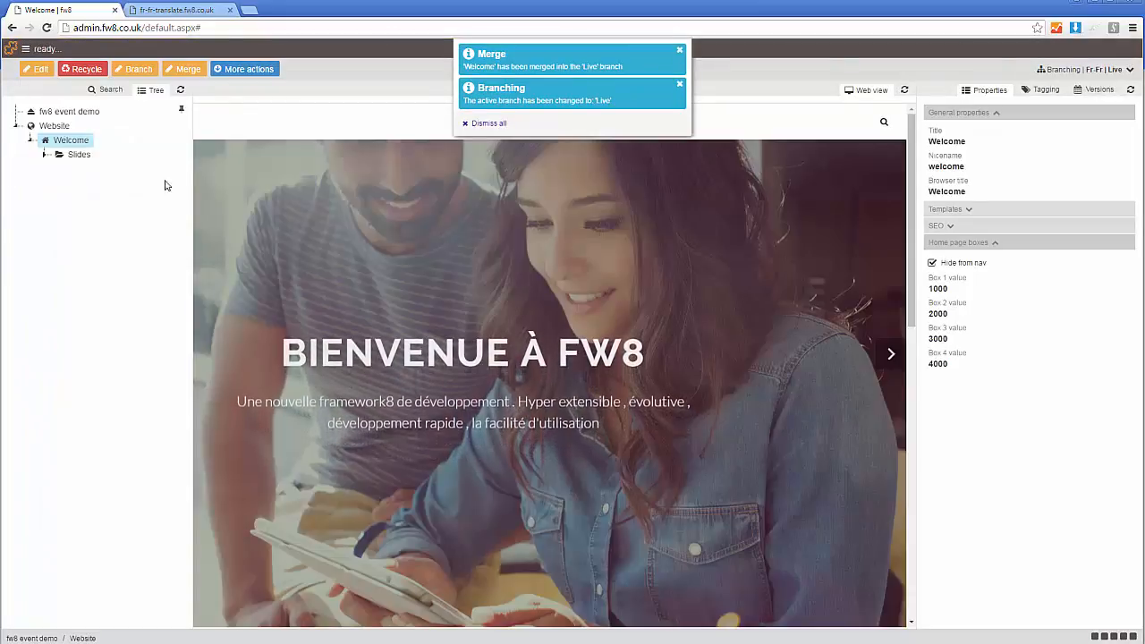
- Load fr-fr-live.fw8.co.uk in the website's browser tab and review the French banner and page content
{"action": "left_click", "coordinate": [183, 11]}
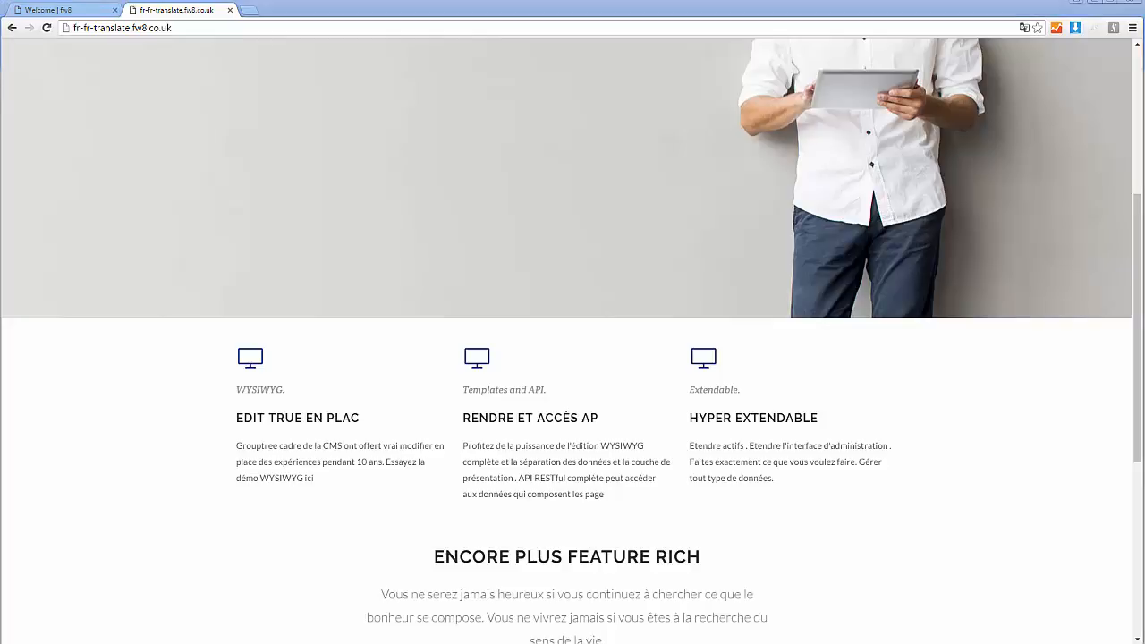
{"action": "left_click", "coordinate": [195, 29]}
{"action": "type", "text": "fr-fr-live.fw8.co.uk"}
{"action": "key", "text": "Return"}
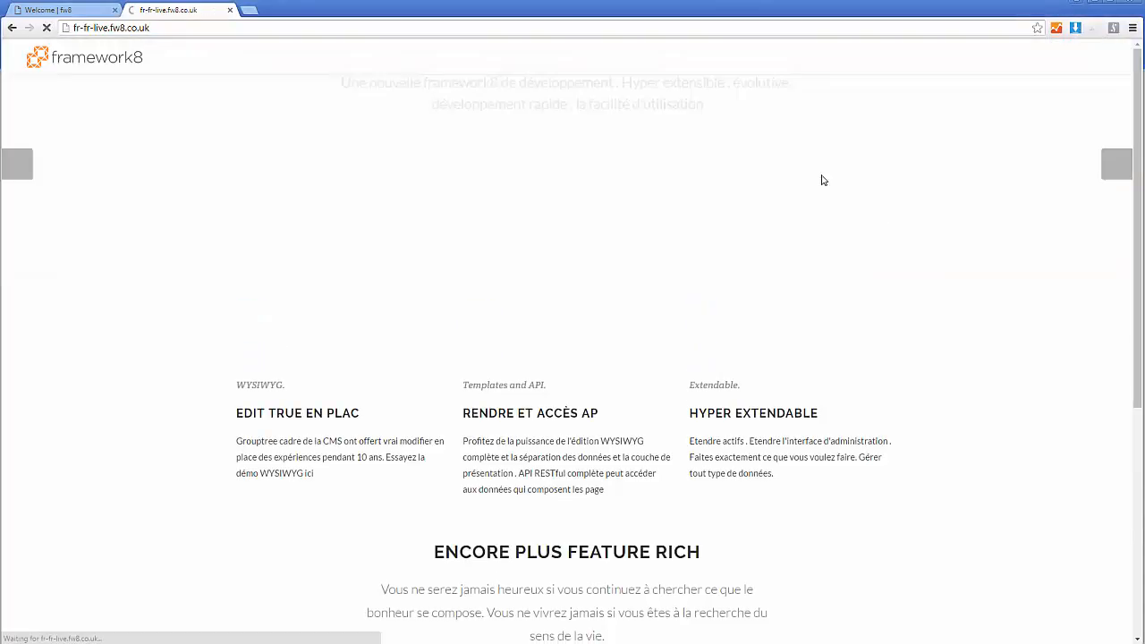
{"action": "scroll", "coordinate": [627, 318], "scroll_direction": "down", "scroll_amount": 7}
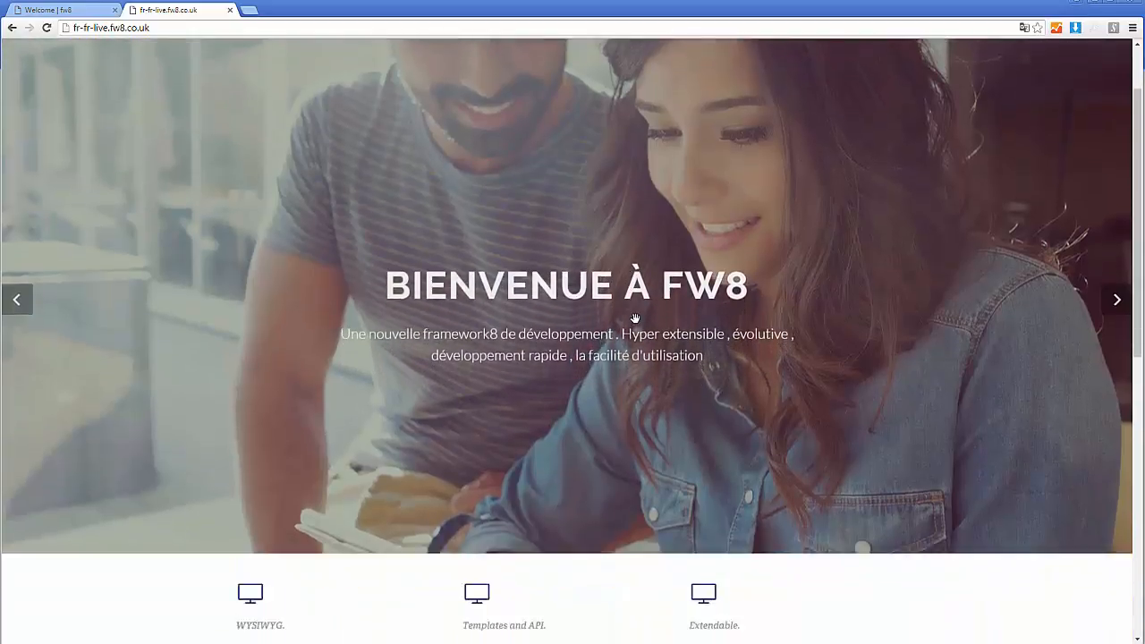
{"action": "scroll", "coordinate": [617, 341], "scroll_direction": "down", "scroll_amount": 2}
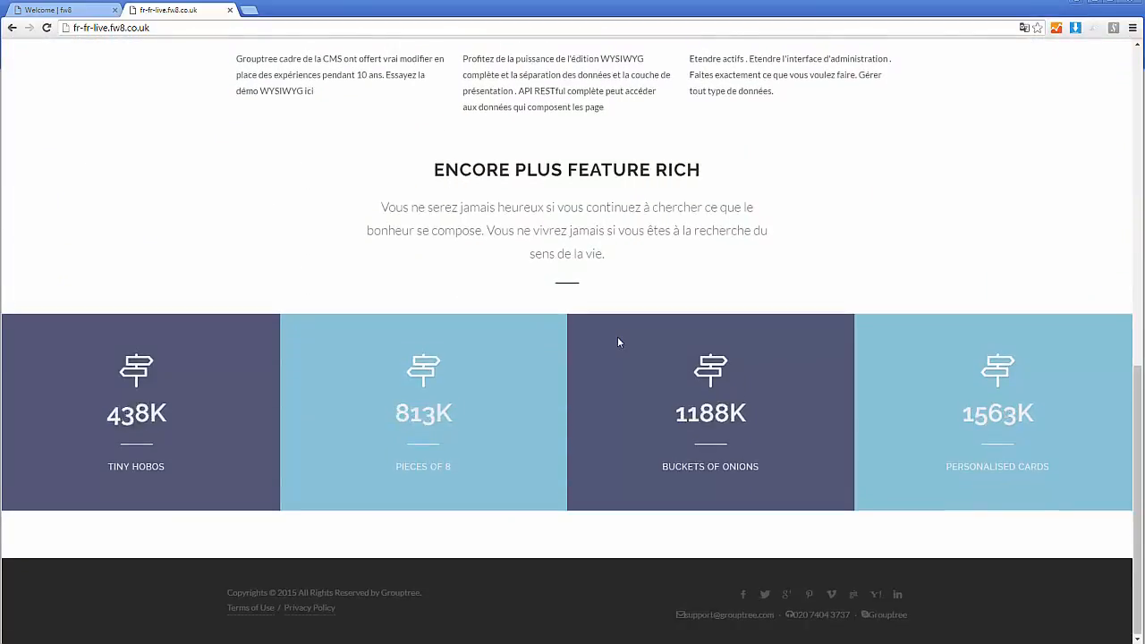
{"action": "scroll", "coordinate": [617, 339], "scroll_direction": "up", "scroll_amount": 10}
{"action": "scroll", "coordinate": [617, 327], "scroll_direction": "down", "scroll_amount": 5}
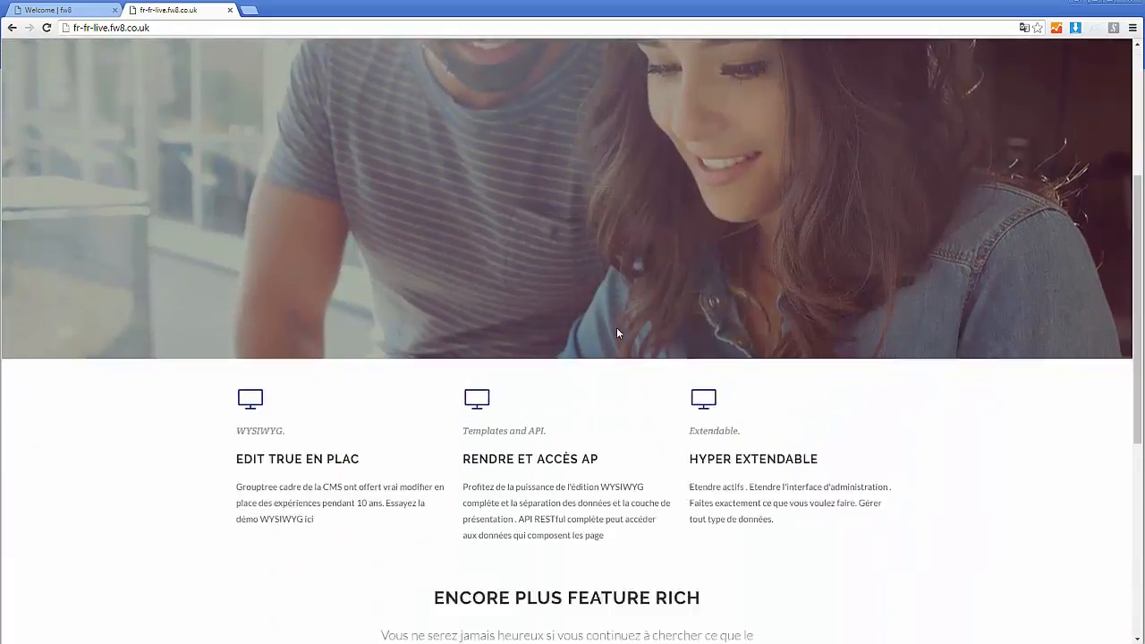
{"action": "scroll", "coordinate": [617, 328], "scroll_direction": "up", "scroll_amount": 4}
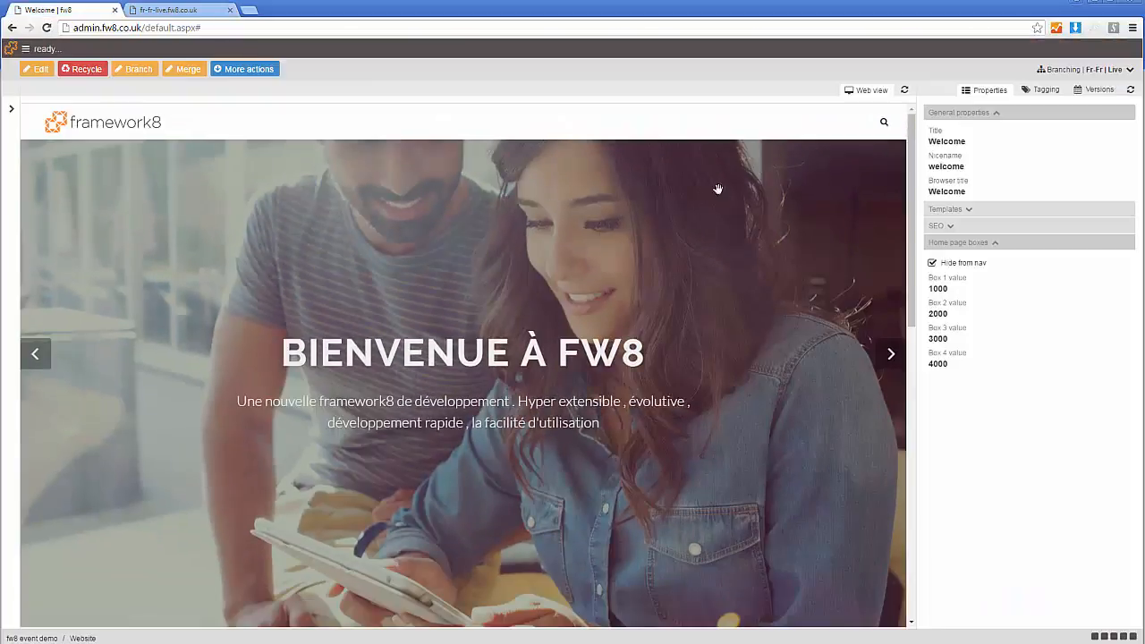
- Check the Fr-Fr branch overview in the admin site, pin the content tree and inspect both slides under Welcome in the Live branch
{"action": "left_click", "coordinate": [1073, 69]}
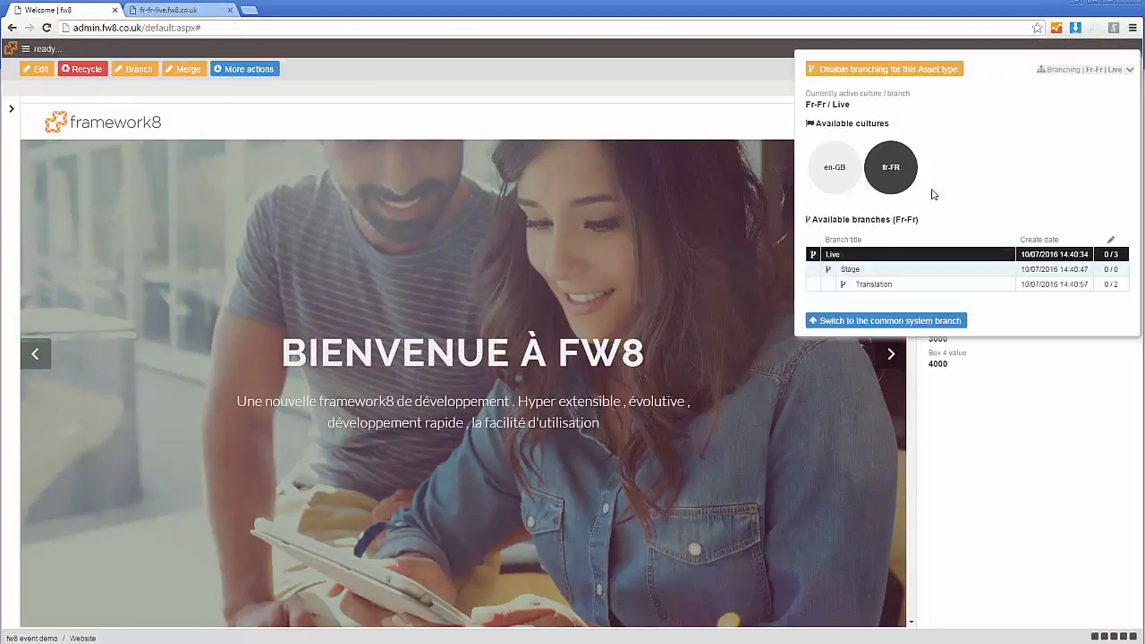
{"action": "mouse_move", "coordinate": [18, 190]}
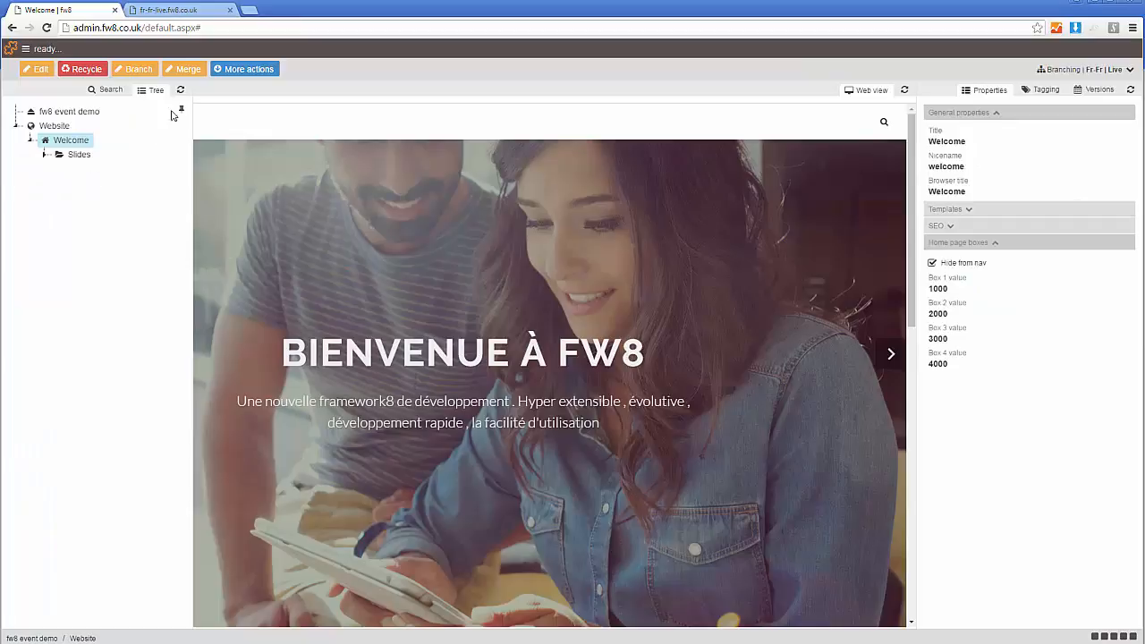
{"action": "left_click", "coordinate": [183, 111]}
{"action": "left_click", "coordinate": [45, 154]}
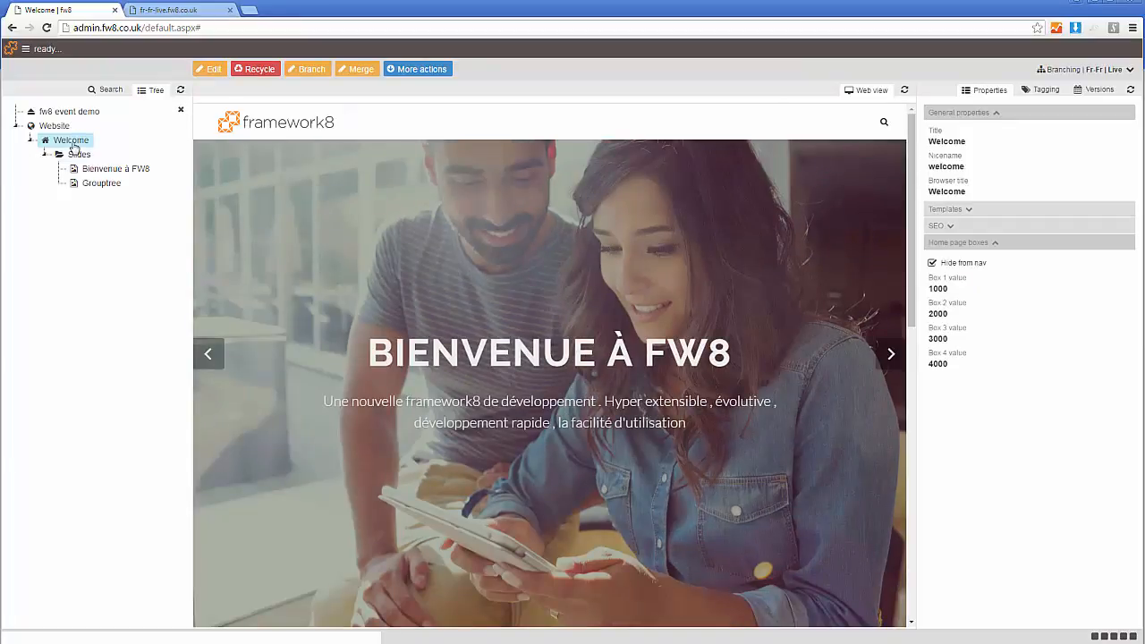
{"action": "left_click", "coordinate": [93, 169]}
{"action": "left_click", "coordinate": [101, 184]}
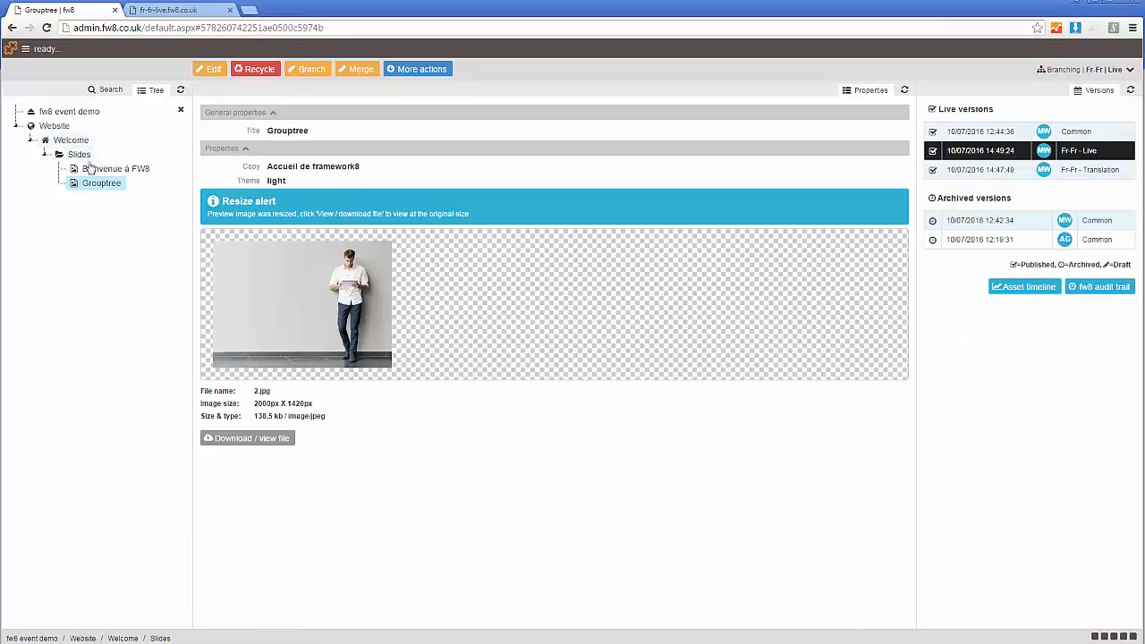
{"action": "left_click", "coordinate": [45, 155]}
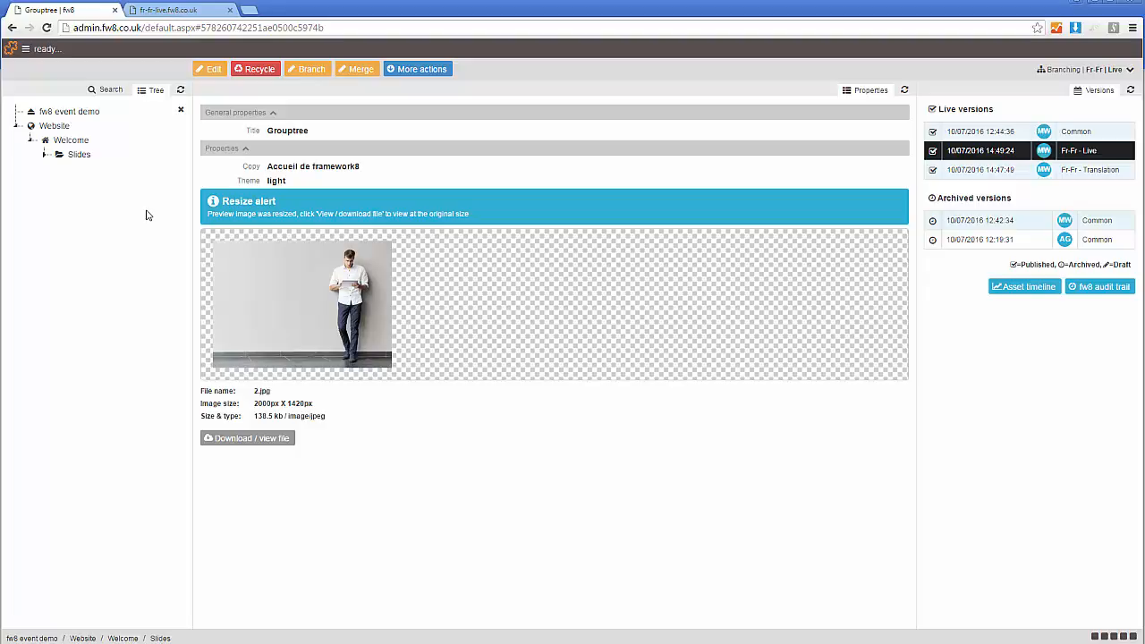
- Switch the active branch to Fr-Fr Stage and create a new page directly under Website
{"action": "left_click", "coordinate": [1107, 71]}
{"action": "left_click", "coordinate": [887, 271]}
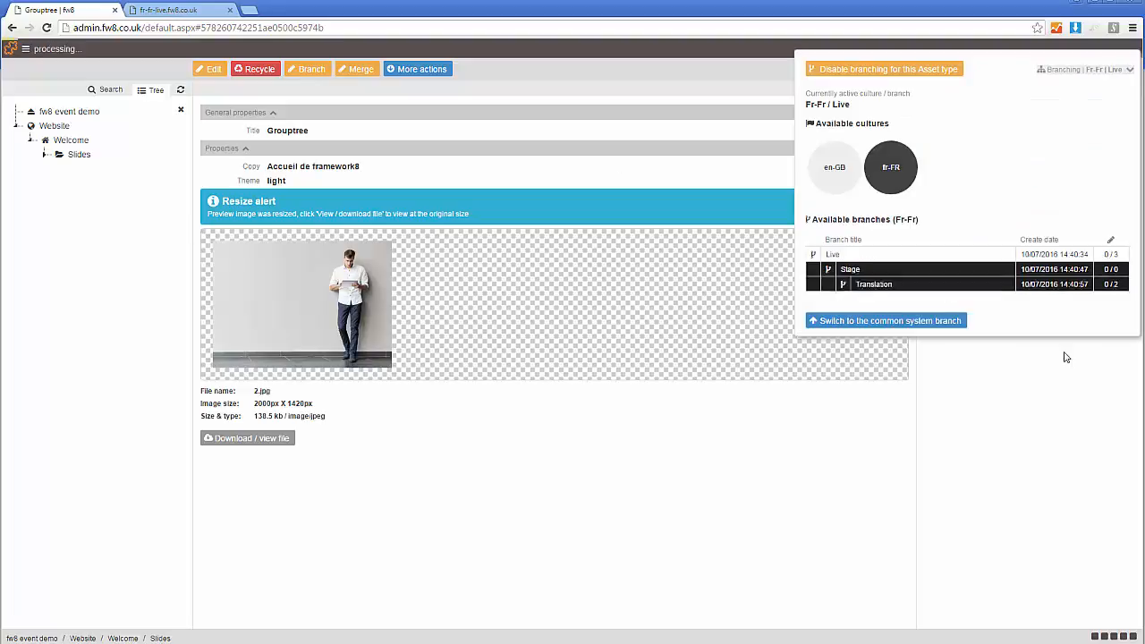
{"action": "left_click", "coordinate": [54, 126]}
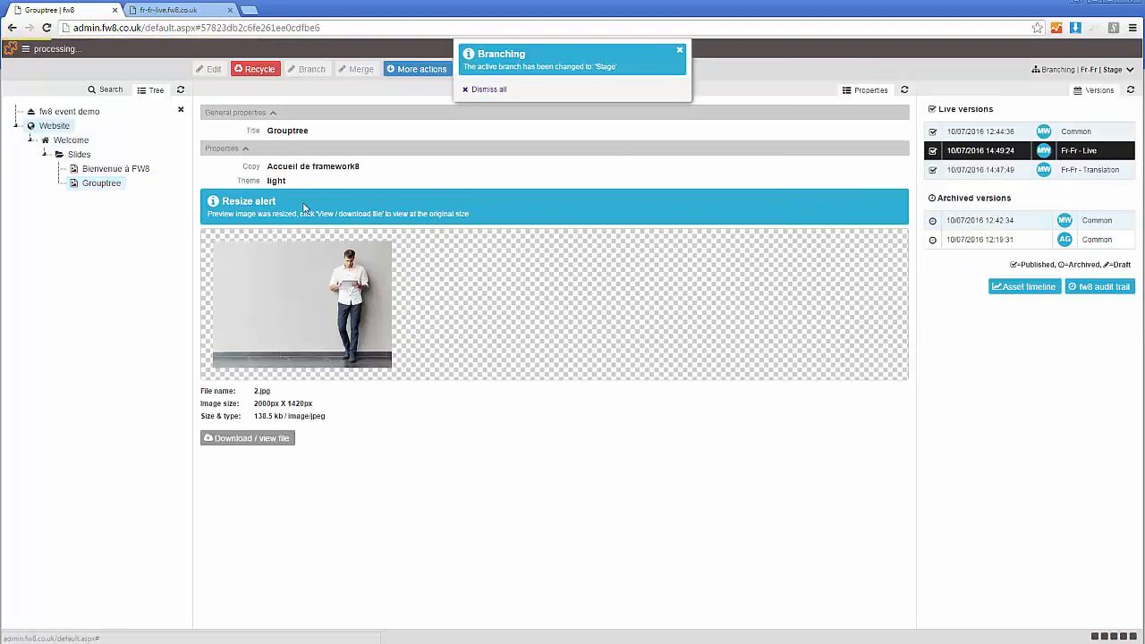
{"action": "left_click", "coordinate": [262, 75]}
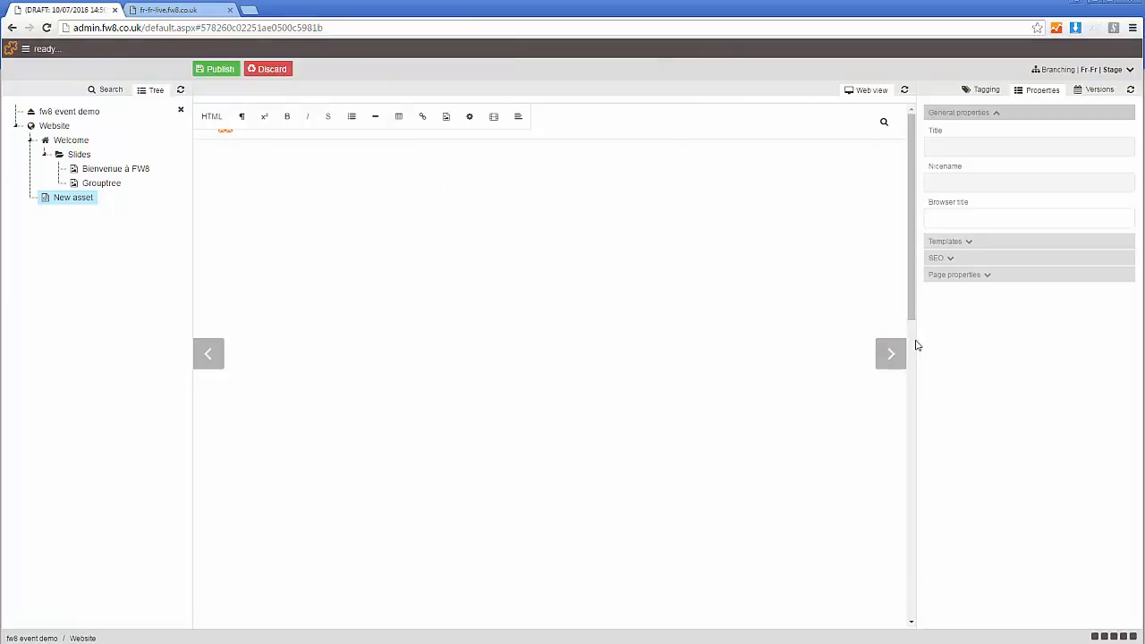
- Set the new page's content template to T02 - Content and try to refresh the web view
{"action": "left_click_drag", "start_coordinate": [912, 313], "coordinate": [909, 516]}
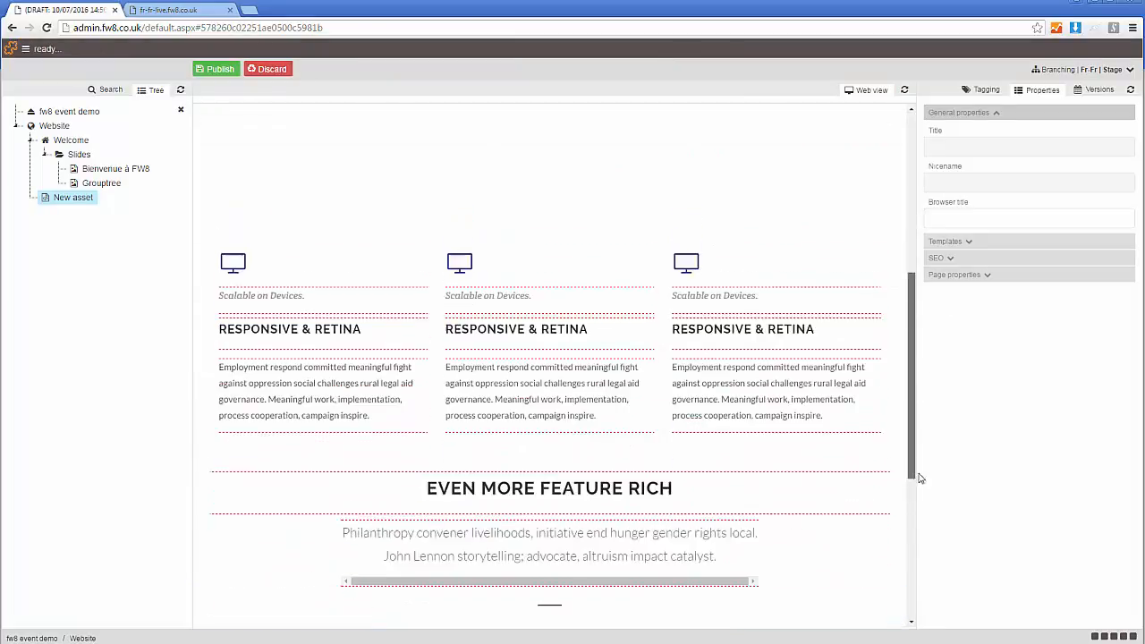
{"action": "left_click", "coordinate": [965, 243]}
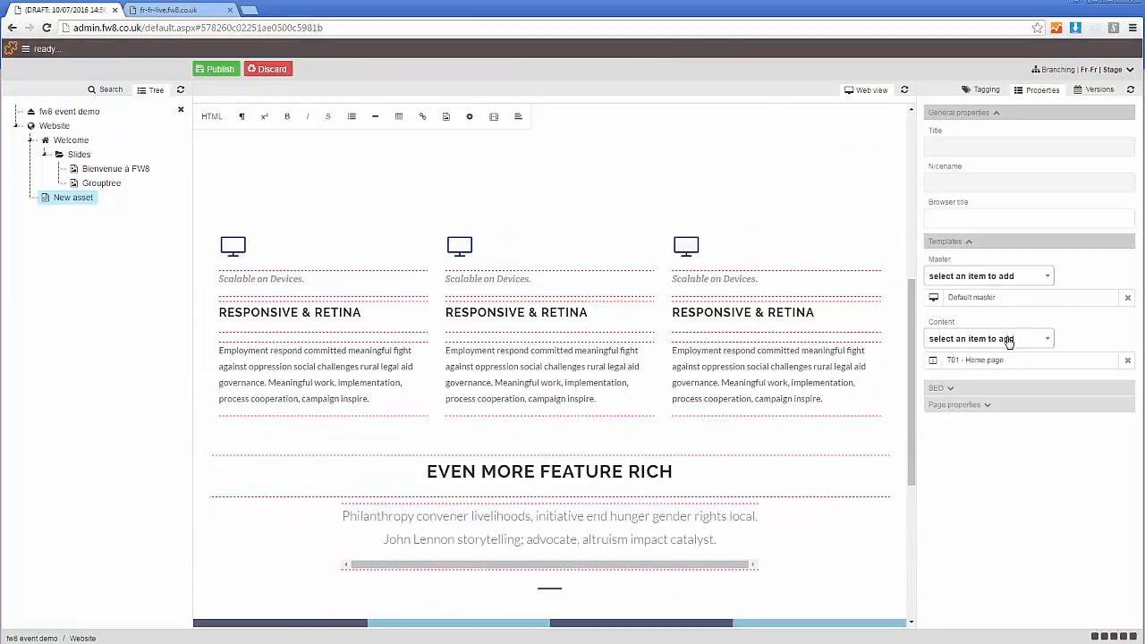
{"action": "left_click", "coordinate": [1004, 340]}
{"action": "left_click", "coordinate": [997, 374]}
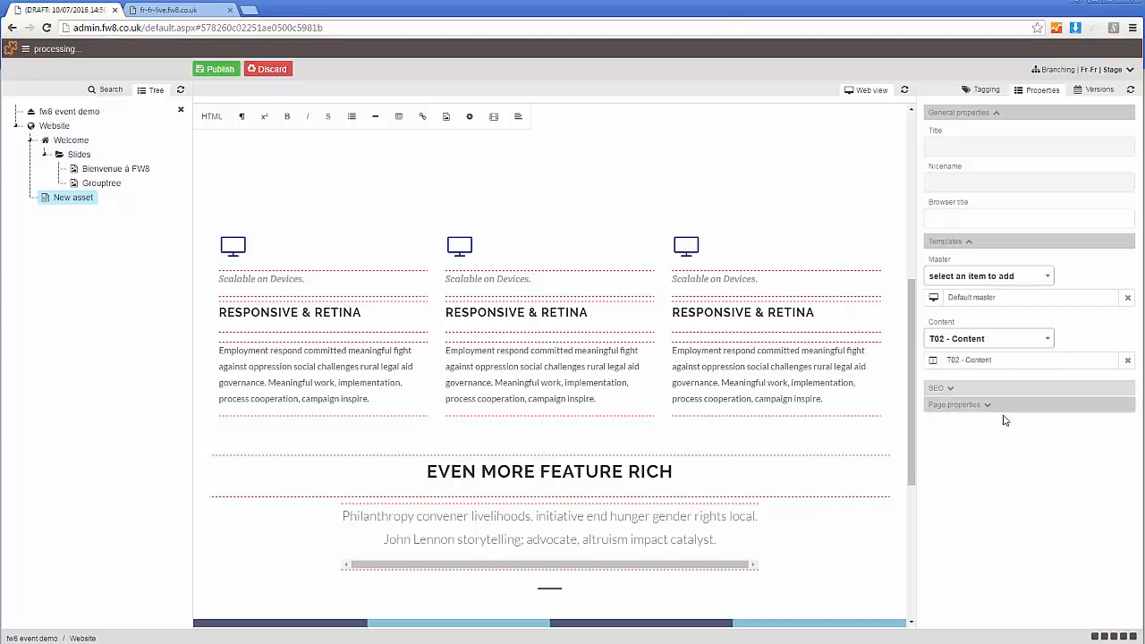
{"action": "left_click", "coordinate": [907, 93]}
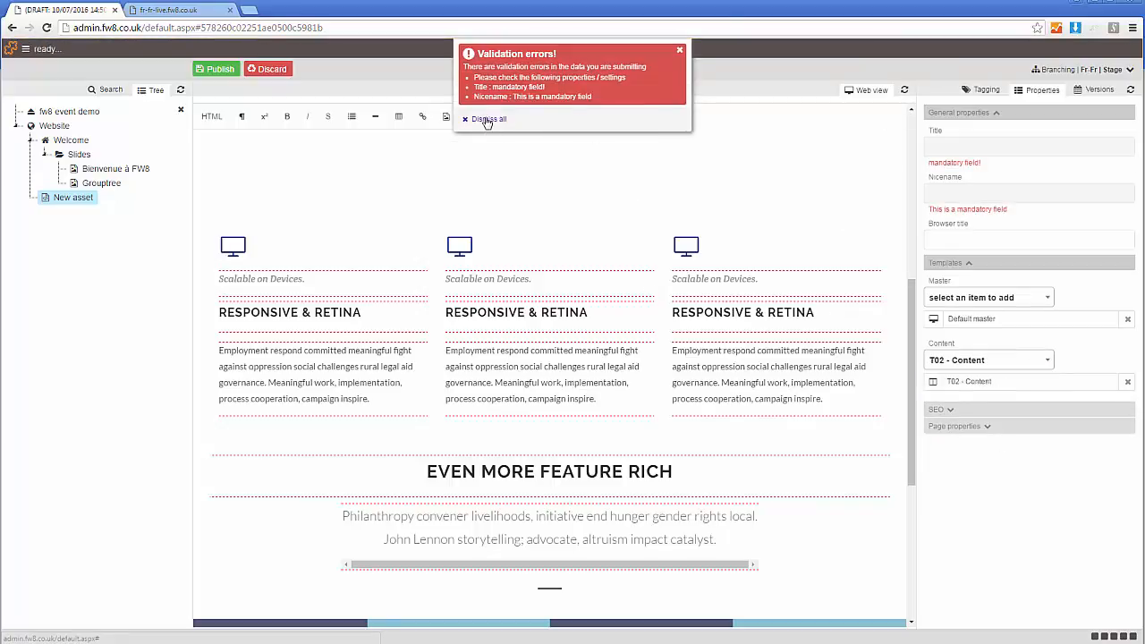
- Title the new page About us, refresh its web view and dismiss the validation message
{"action": "left_click", "coordinate": [983, 148]}
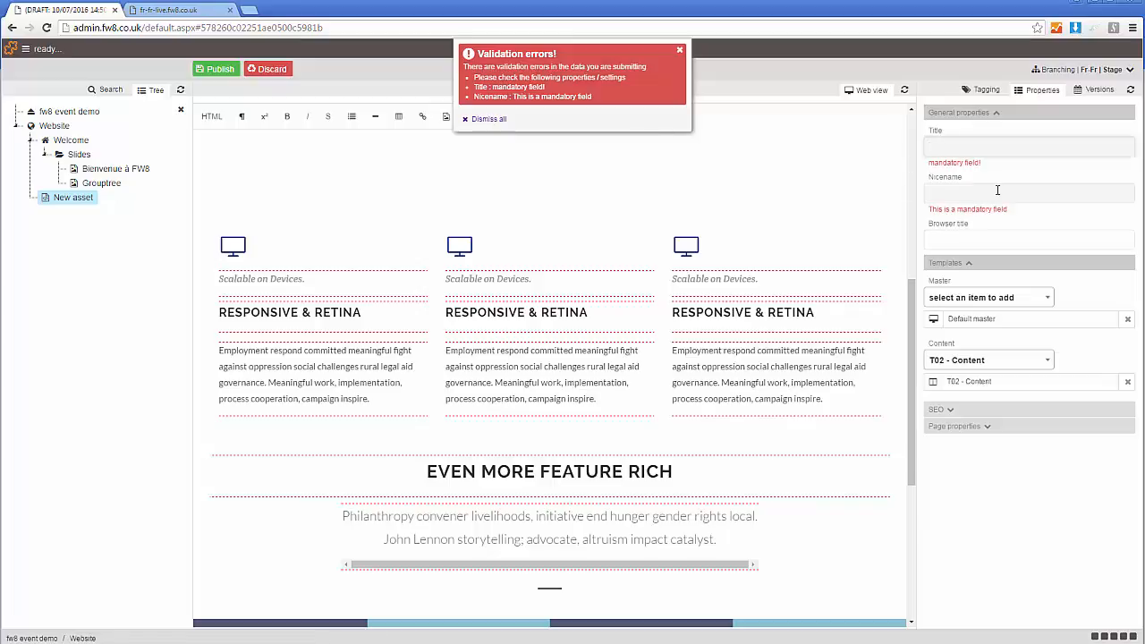
{"action": "type", "text": "about ui"}
{"action": "key", "text": "Home"}
{"action": "key", "text": "Delete"}
{"action": "type", "text": "A"}
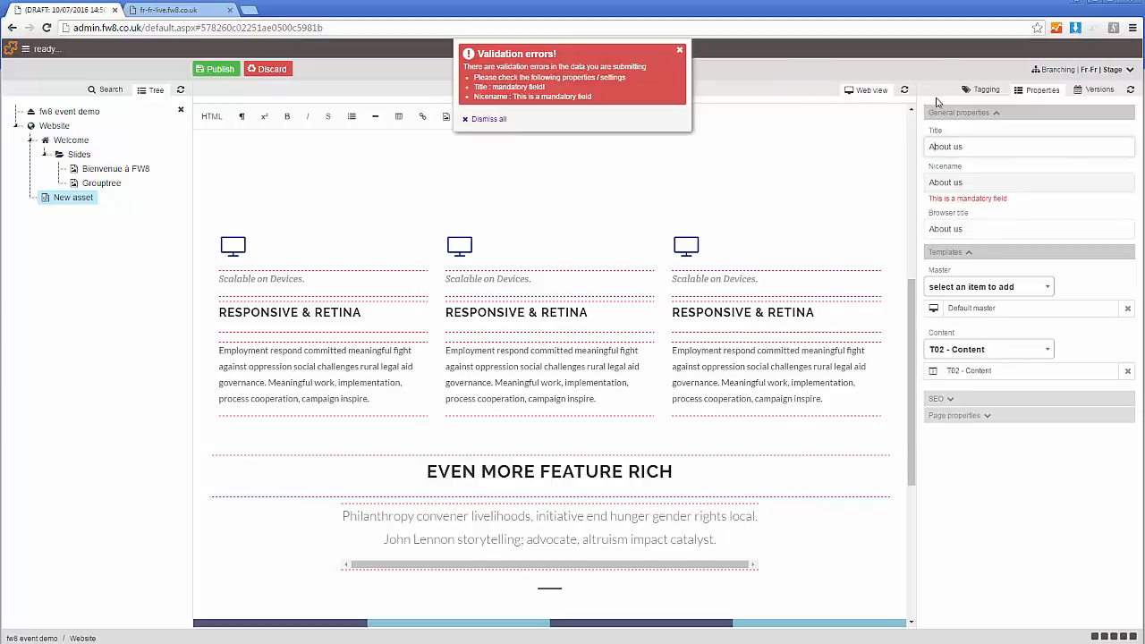
{"action": "left_click", "coordinate": [904, 91]}
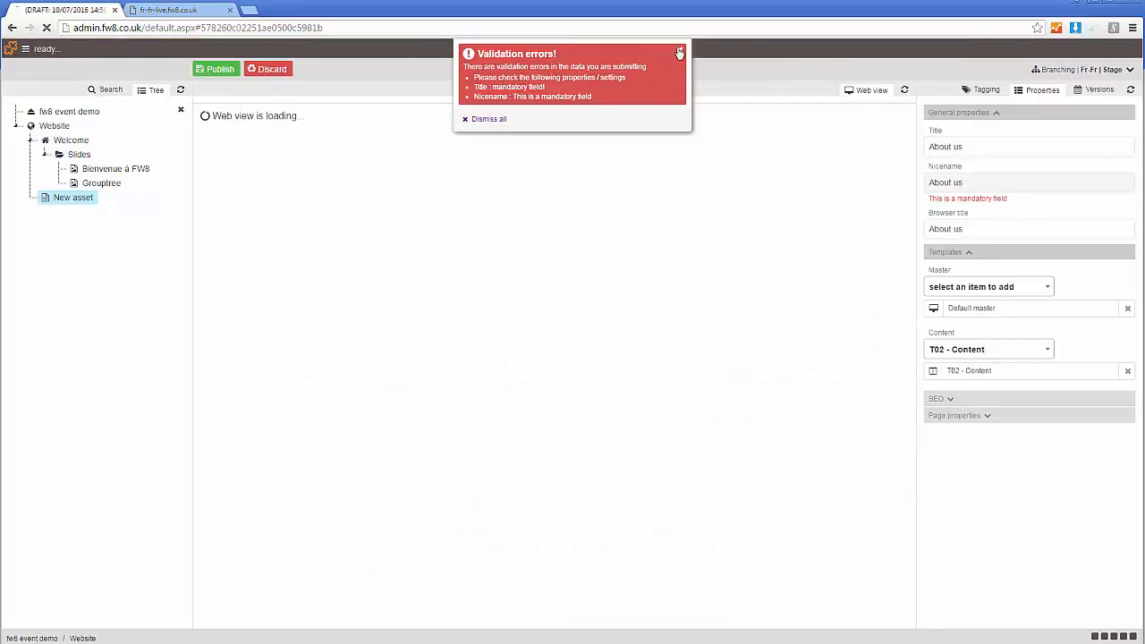
{"action": "left_click", "coordinate": [680, 50]}
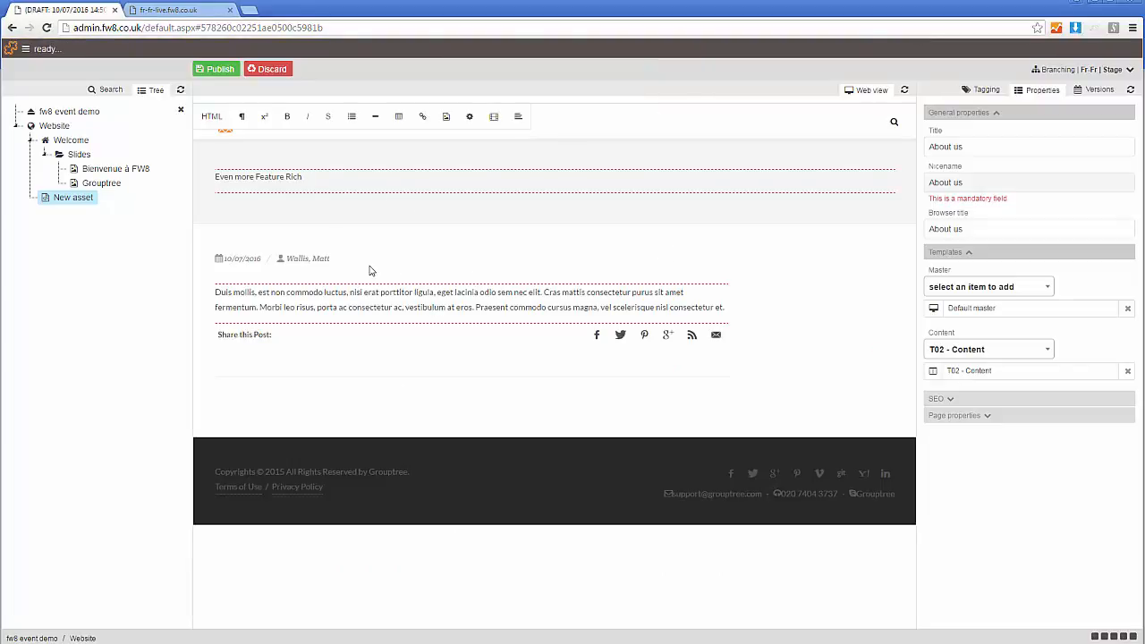
- Replace the banner text with About Us and format it as a heading
{"action": "key", "text": "ctrl+a"}
{"action": "type", "text": "Ab"}
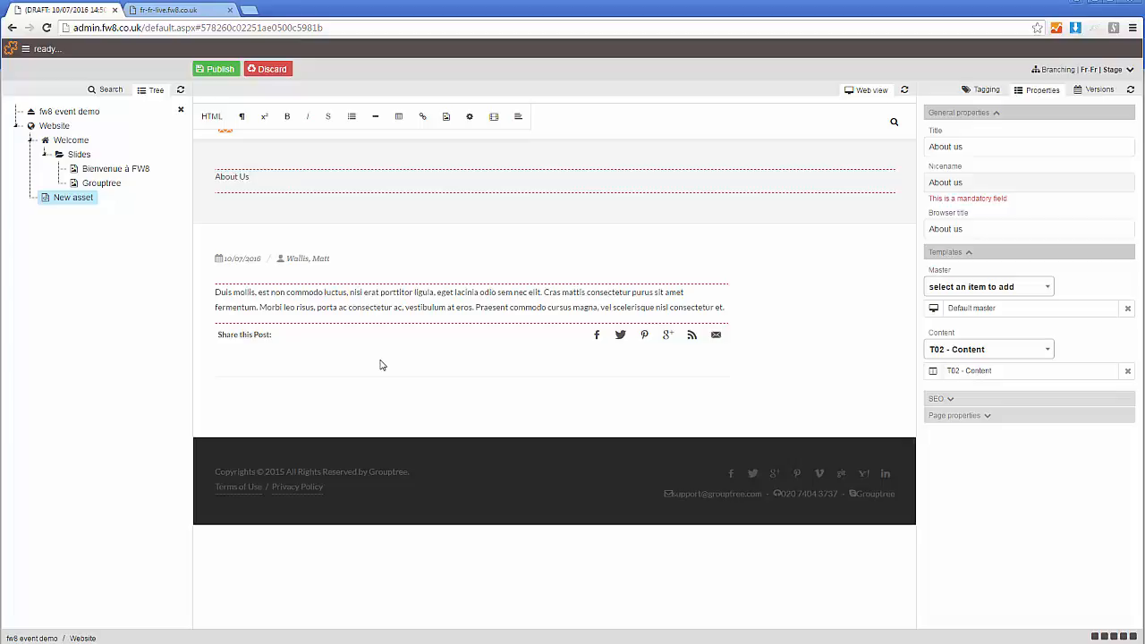
{"action": "left_click_drag", "start_coordinate": [251, 176], "coordinate": [215, 174]}
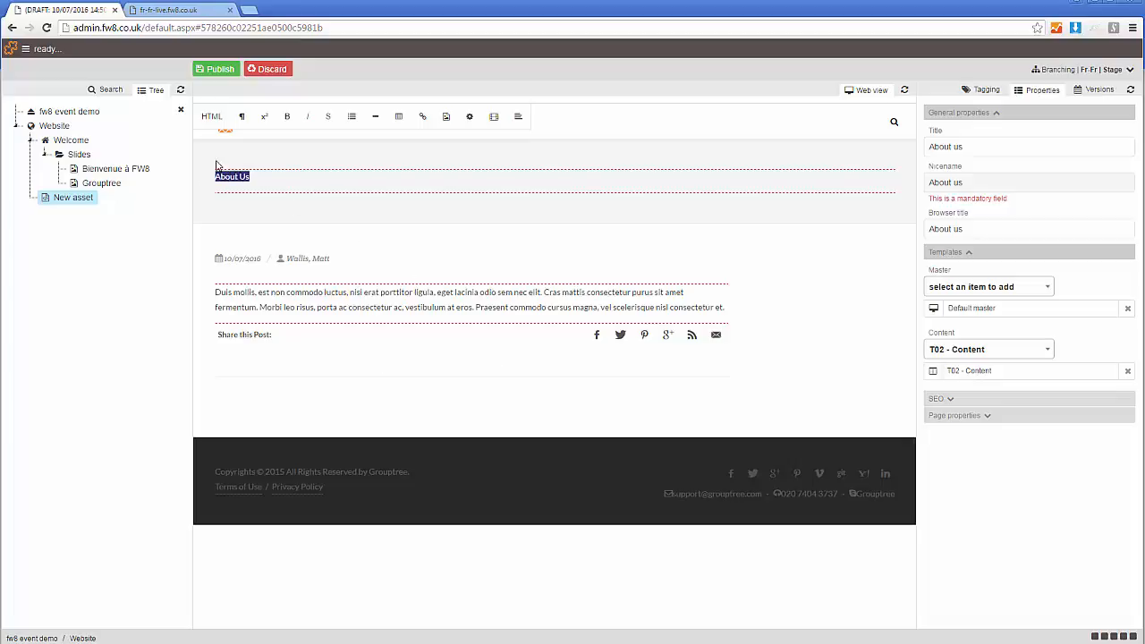
{"action": "left_click", "coordinate": [212, 117]}
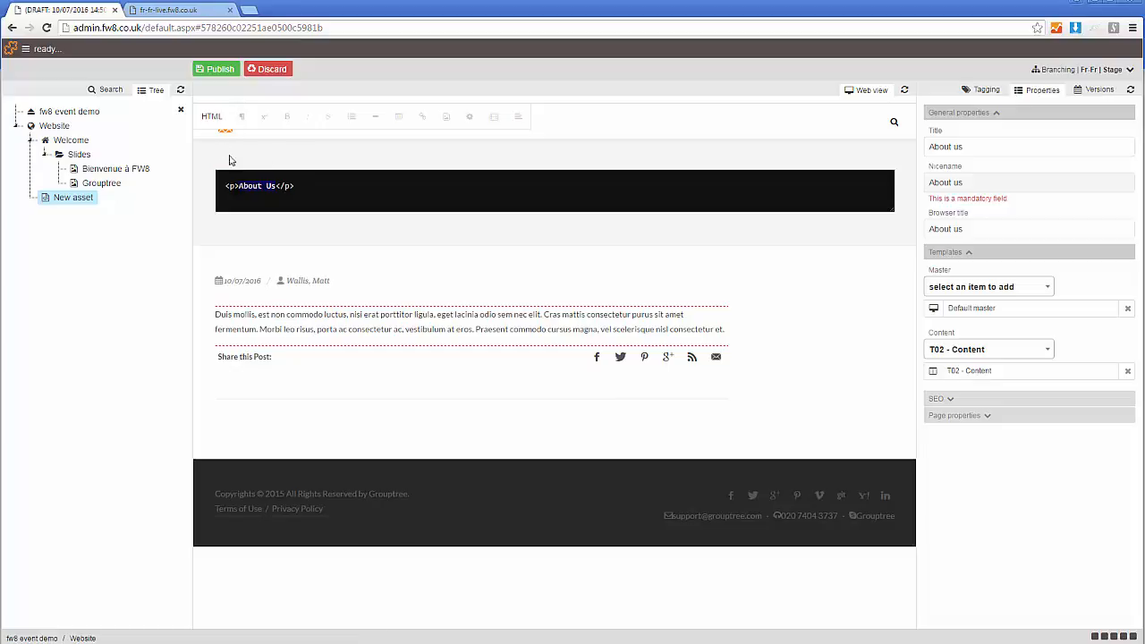
{"action": "left_click", "coordinate": [209, 117]}
{"action": "left_click_drag", "start_coordinate": [251, 177], "coordinate": [216, 177]}
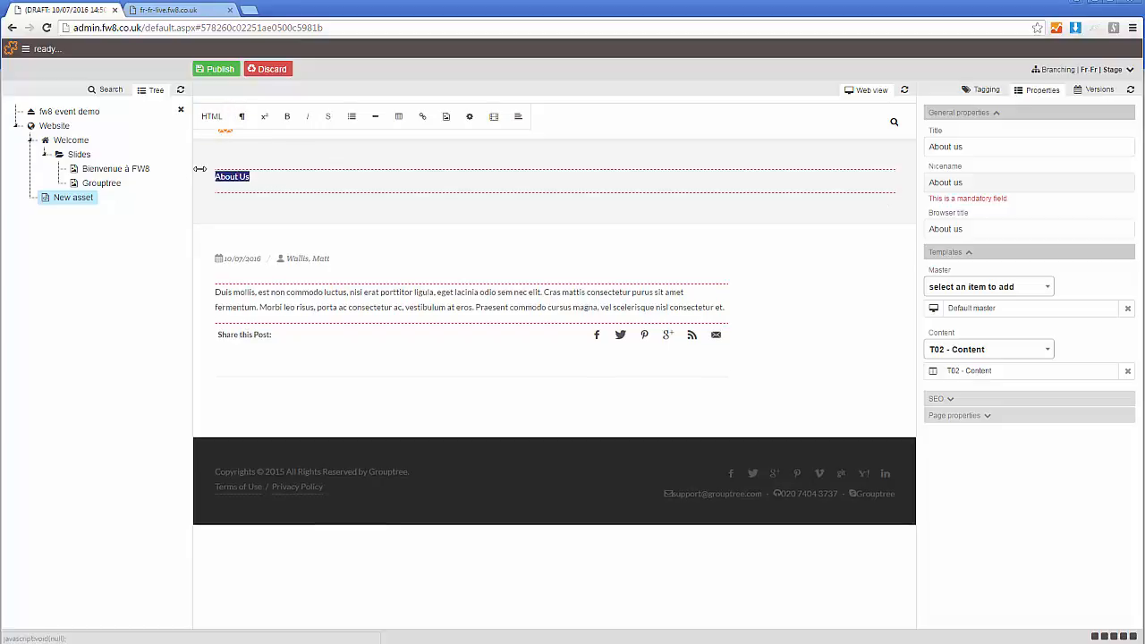
{"action": "left_click", "coordinate": [243, 119]}
{"action": "left_click", "coordinate": [285, 248]}
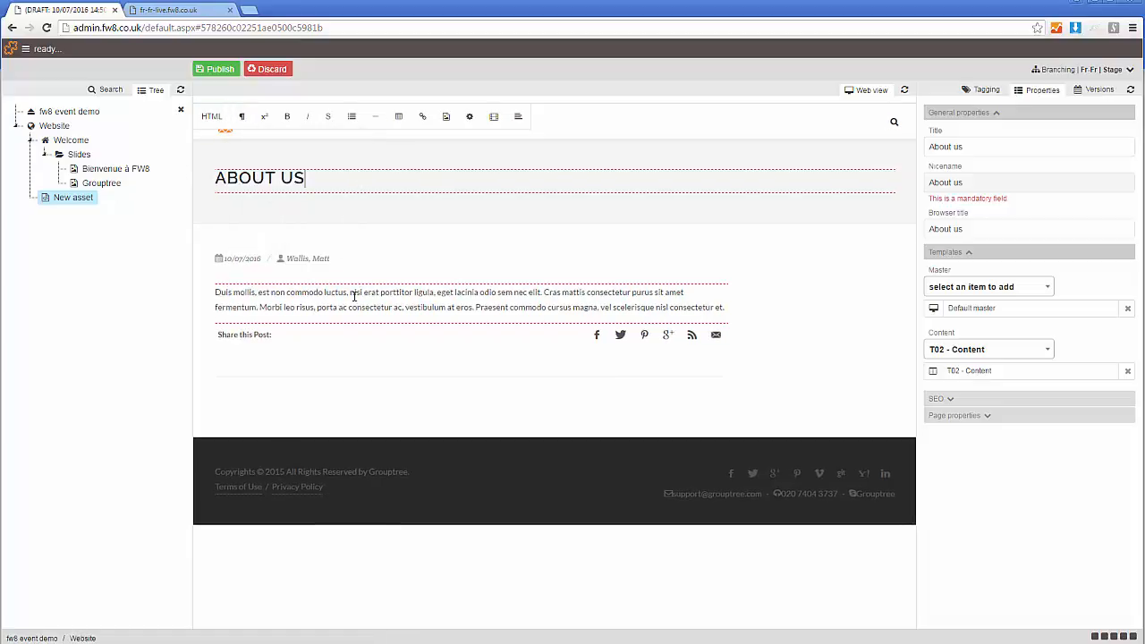
- Replace the placeholder body paragraph with "Some thing about us in French..."
{"action": "left_click_drag", "start_coordinate": [354, 296], "coordinate": [354, 308]}
{"action": "left_click", "coordinate": [712, 311]}
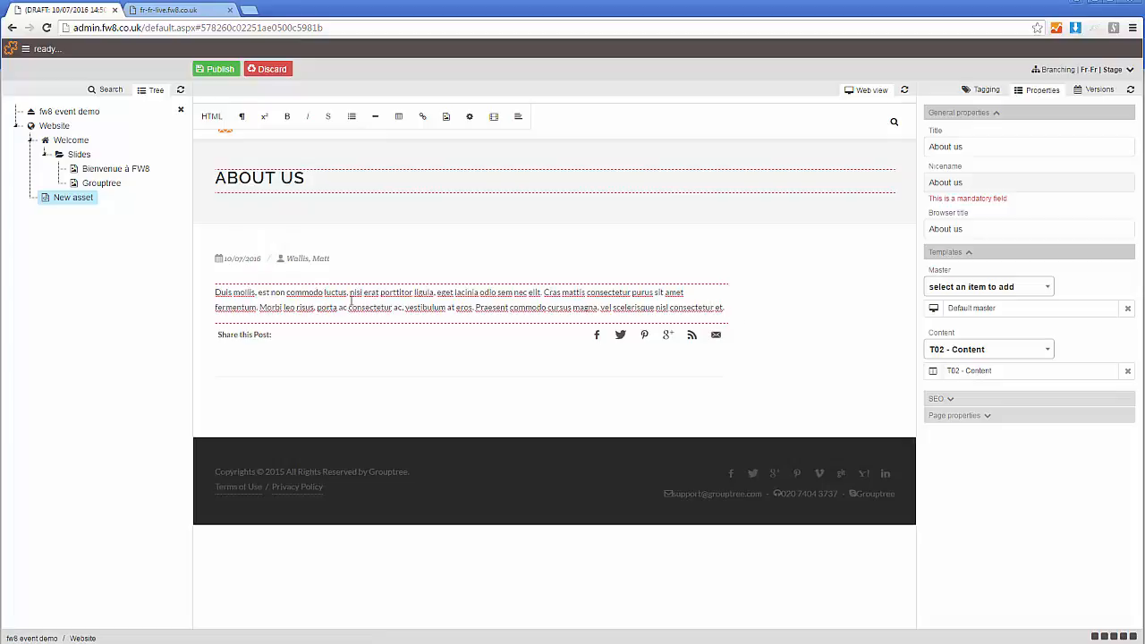
{"action": "left_click_drag", "start_coordinate": [727, 311], "coordinate": [141, 277]}
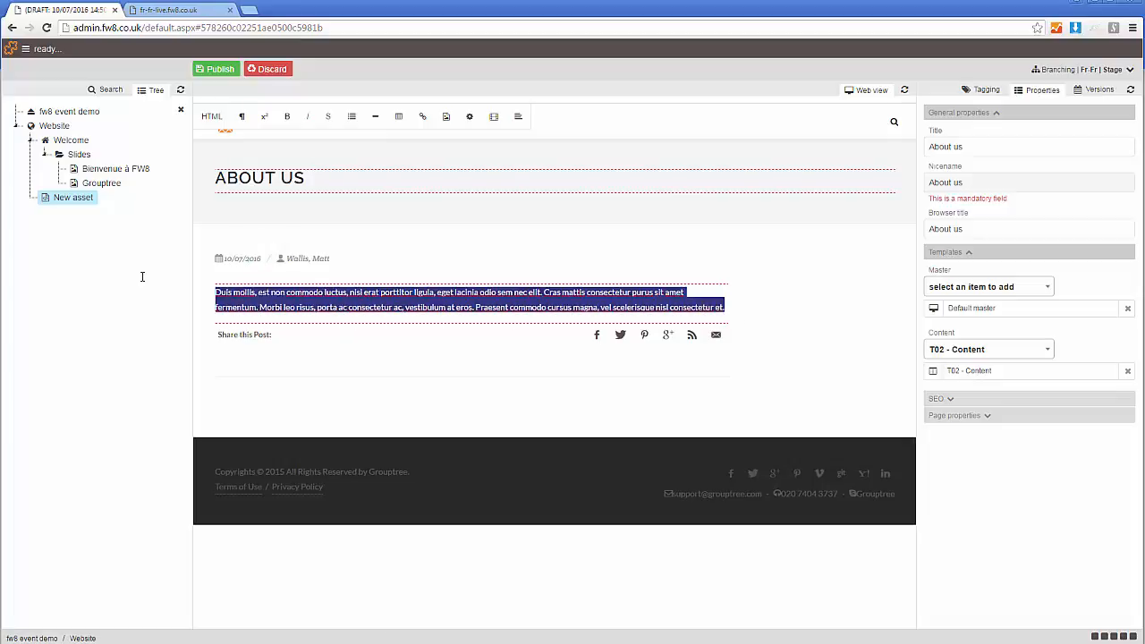
{"action": "type", "text": "Some thing about us in French..."}
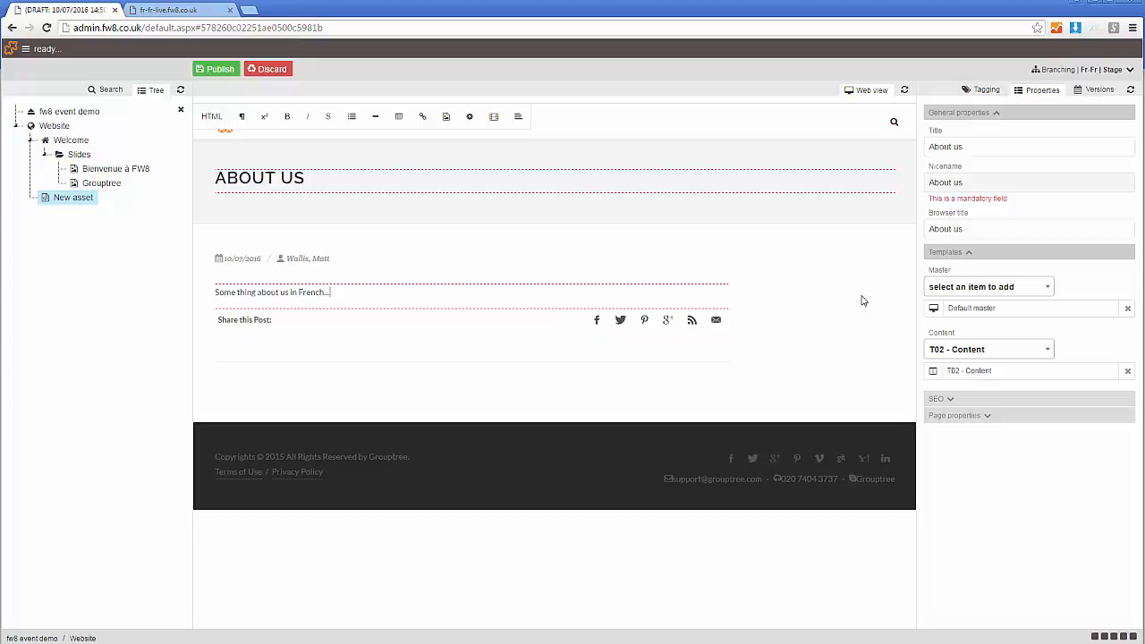
- Replace the banner heading text with À PROPOS DE NOUS
{"action": "triple_click", "coordinate": [321, 183]}
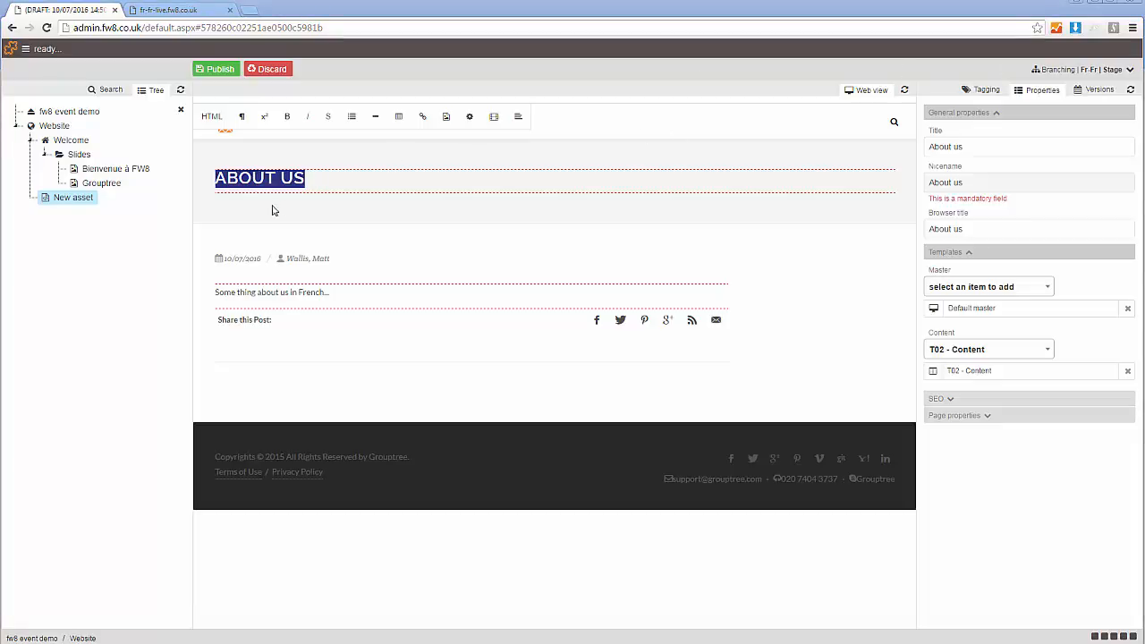
{"action": "left_click", "coordinate": [368, 184]}
{"action": "left_click_drag", "start_coordinate": [368, 185], "coordinate": [205, 182]}
{"action": "type", "text": "A PROPOS DE NOUS"}
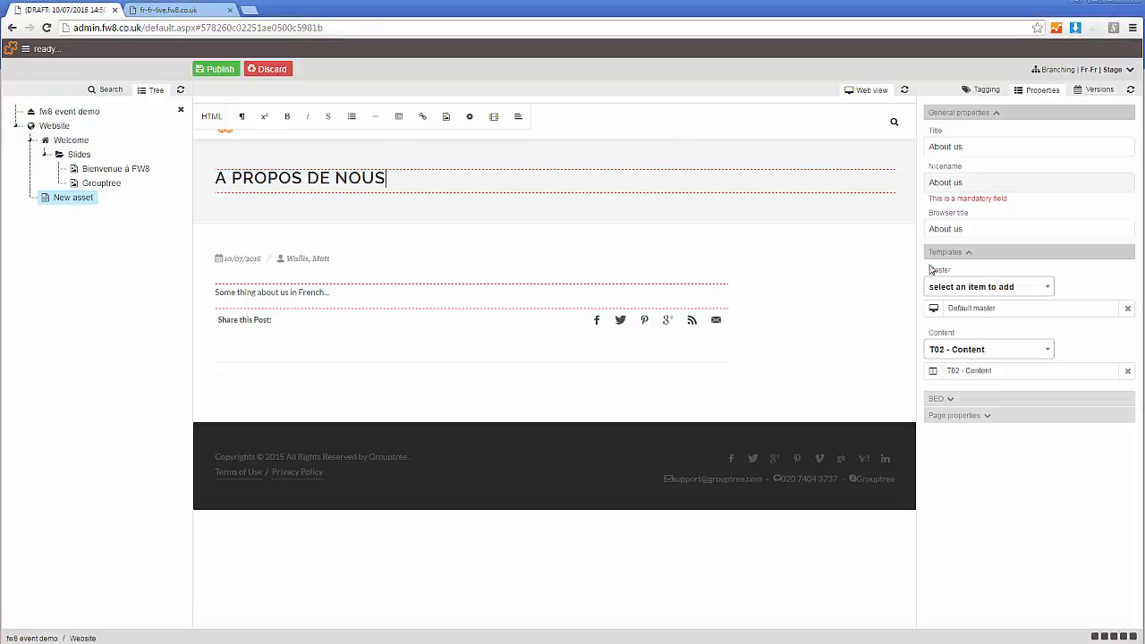
- Set the page's title, nicename and browser title to À PROPOS DE NOUS
{"action": "triple_click", "coordinate": [1005, 153]}
{"action": "type", "text": "A PROPOS DE NOUS"}
{"action": "left_click_drag", "start_coordinate": [990, 183], "coordinate": [926, 194]}
{"action": "left_click", "coordinate": [1018, 226]}
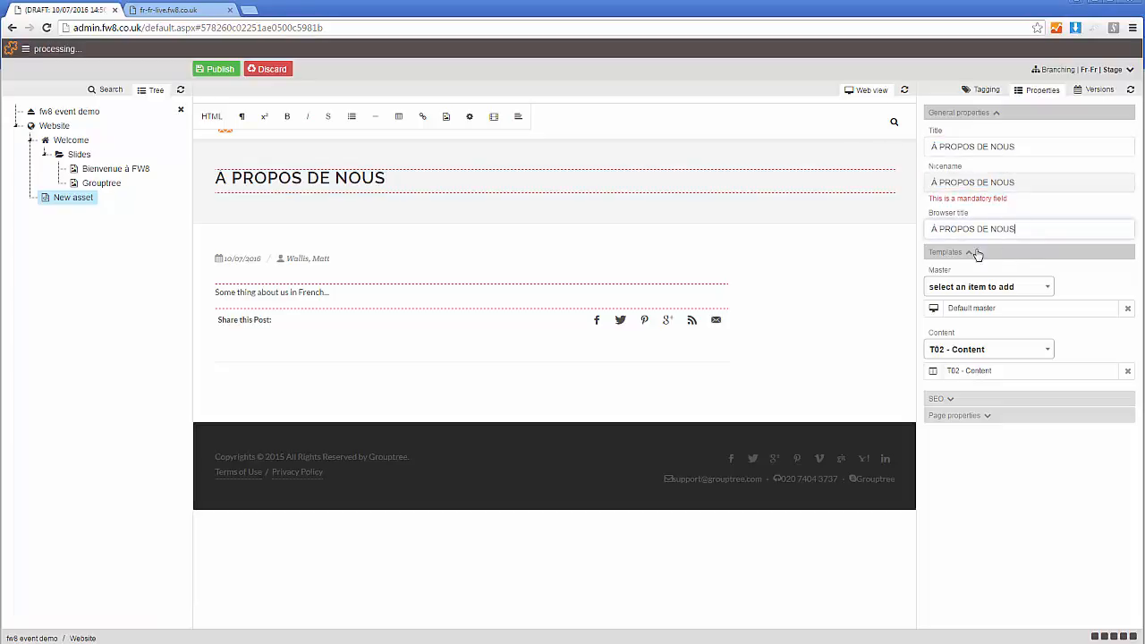
- Shorten the nicename to PROPOS DE NOUS and publish the page
{"action": "left_click_drag", "start_coordinate": [940, 183], "coordinate": [770, 181]}
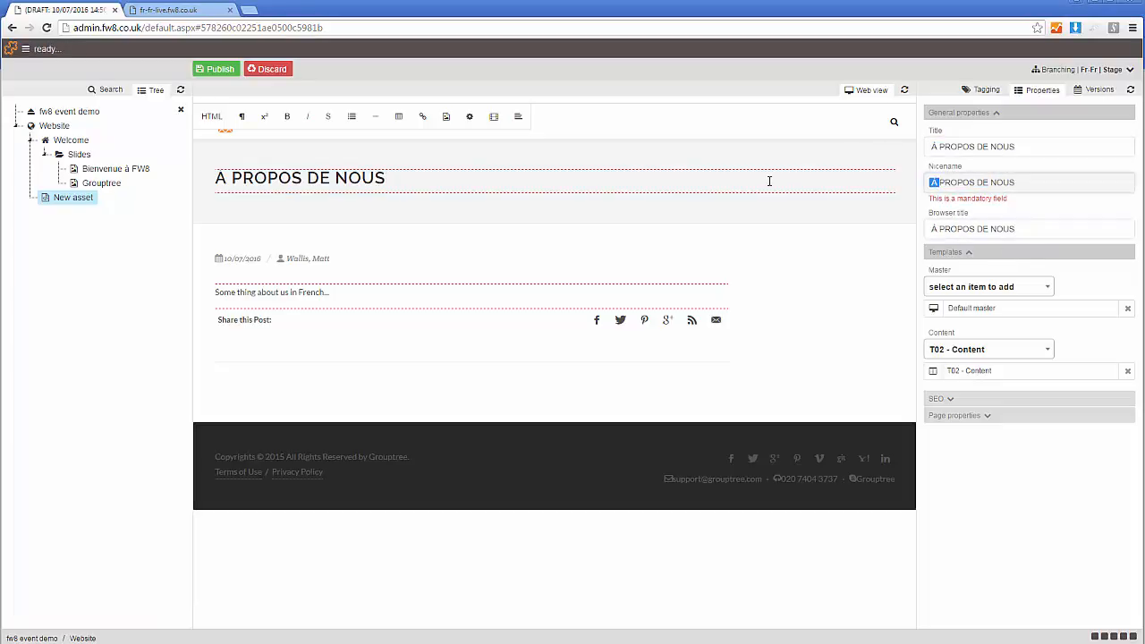
{"action": "key", "text": "BackSpace"}
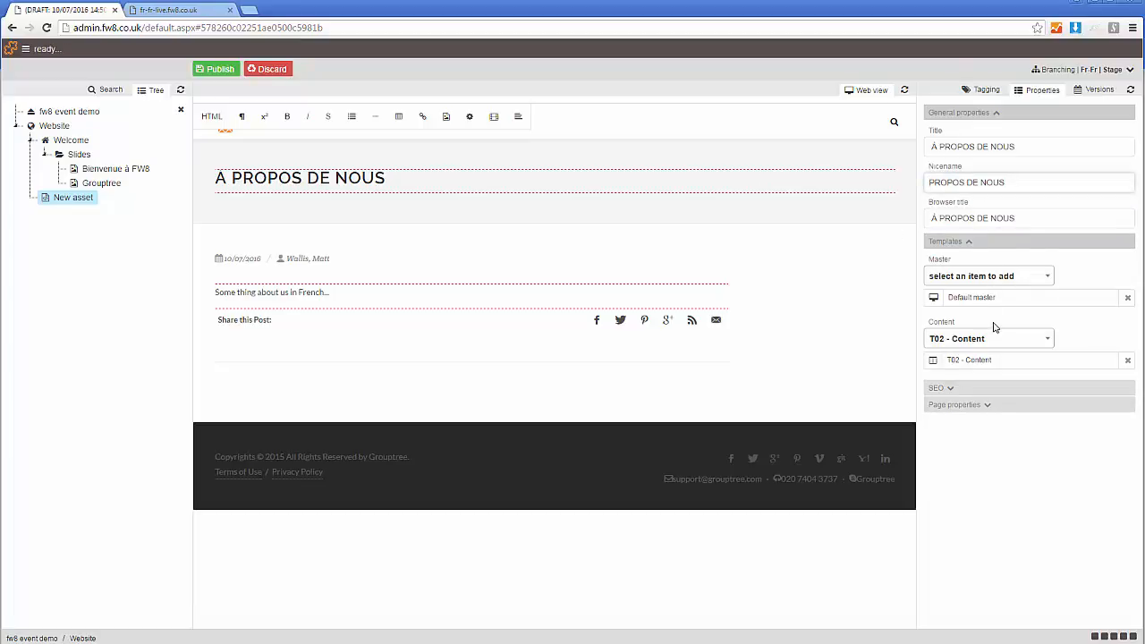
{"action": "left_click", "coordinate": [221, 70]}
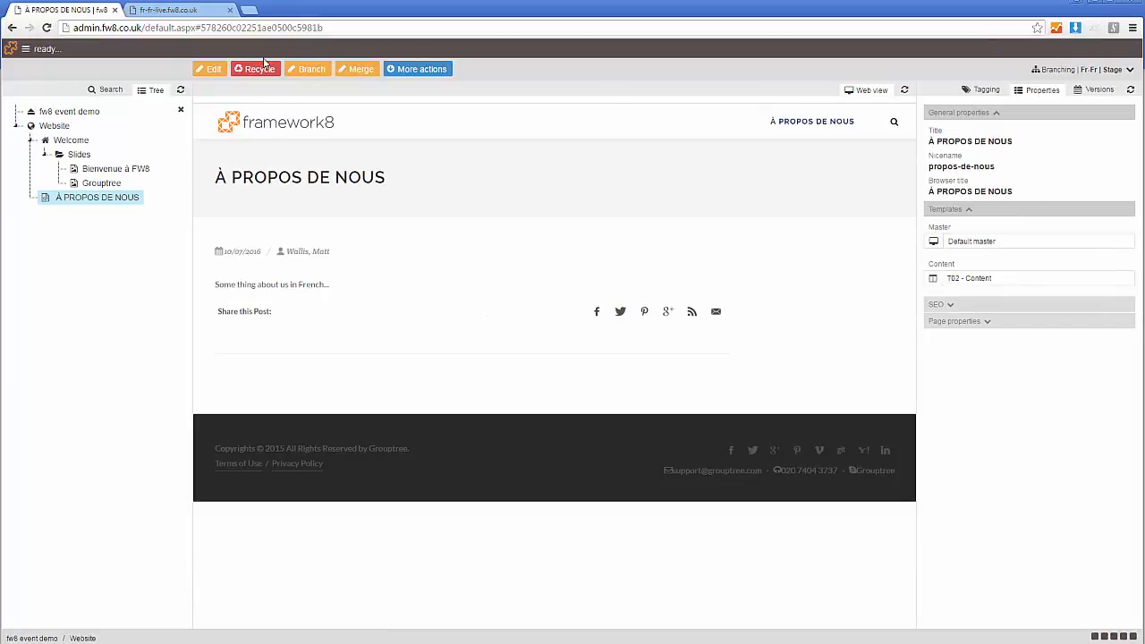
- Load fr-fr-stage.fw8.co.uk in the website's browser tab and view the À PROPOS DE NOUS page
{"action": "left_click", "coordinate": [183, 10]}
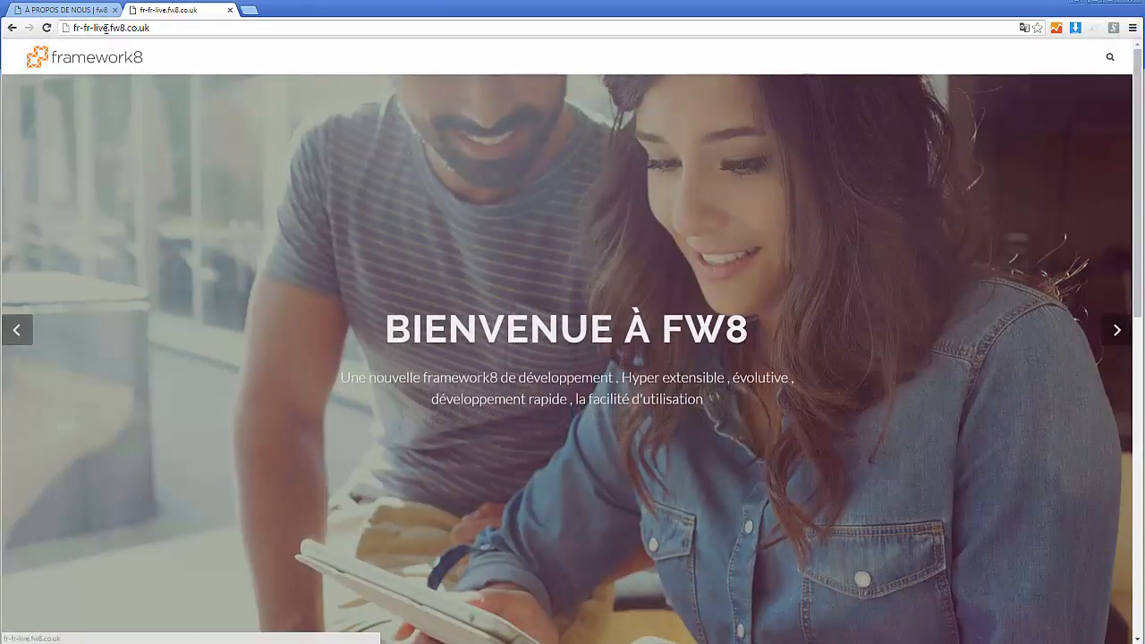
{"action": "left_click", "coordinate": [110, 29]}
{"action": "left_click", "coordinate": [109, 31]}
{"action": "double_click", "coordinate": [95, 29]}
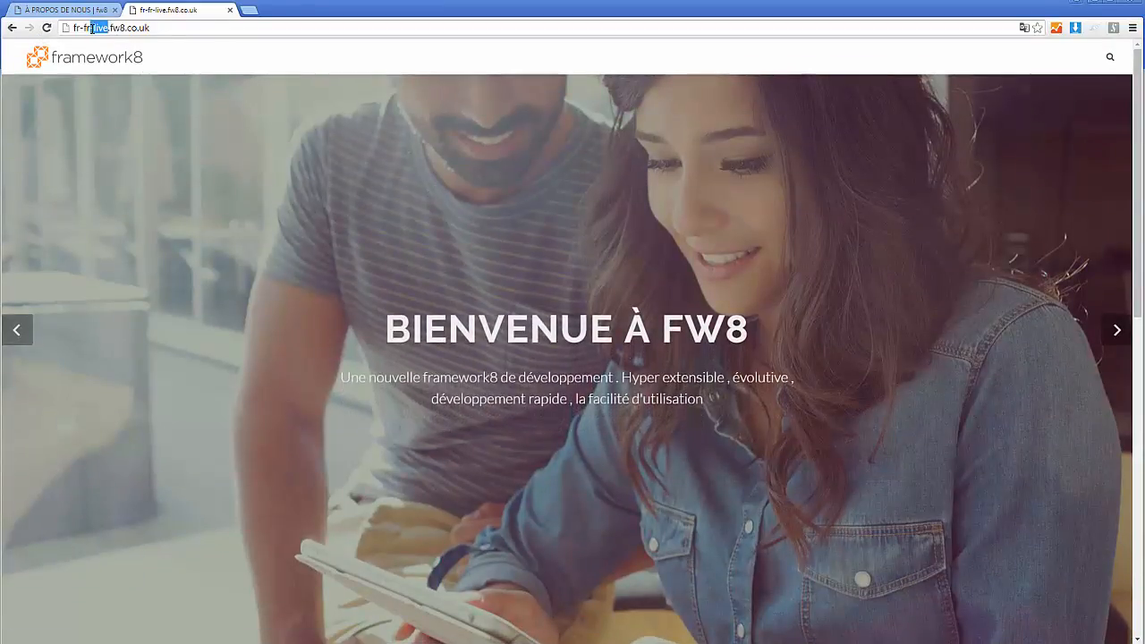
{"action": "type", "text": "stasg"}
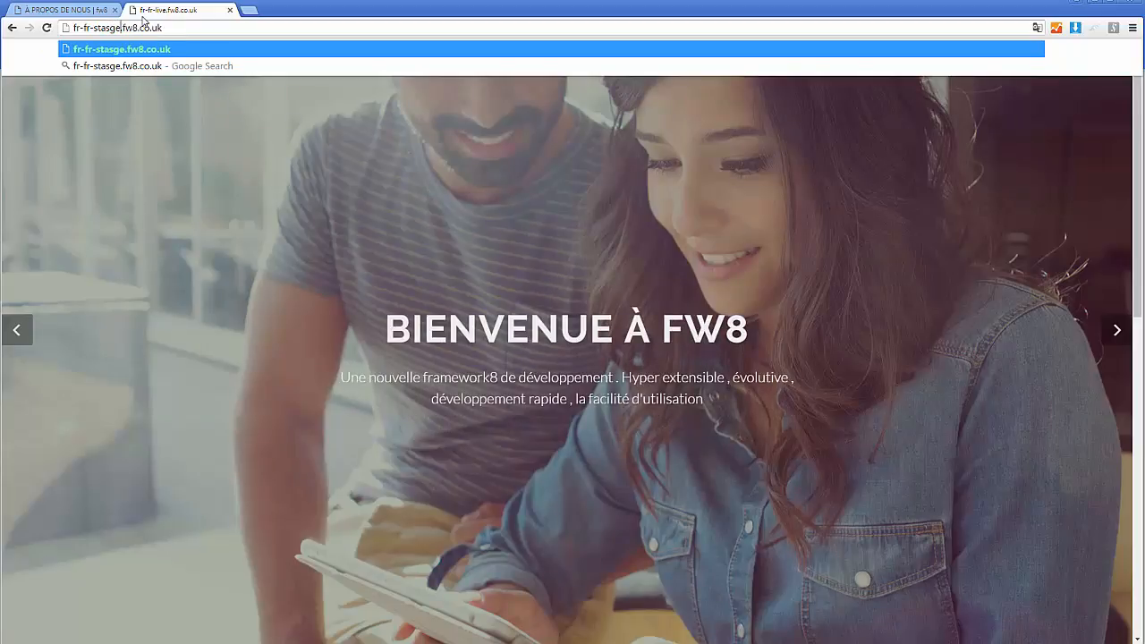
{"action": "key", "text": "BackSpace"}
{"action": "key", "text": "BackSpace"}
{"action": "type", "text": "ge"}
{"action": "key", "text": "Return"}
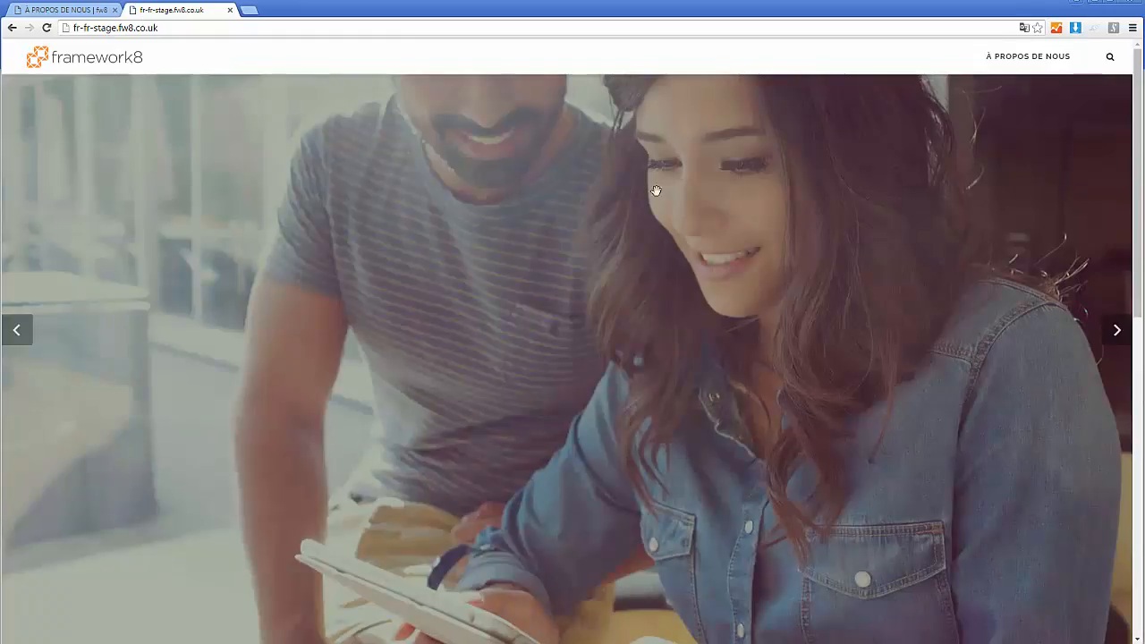
{"action": "left_click", "coordinate": [994, 56]}
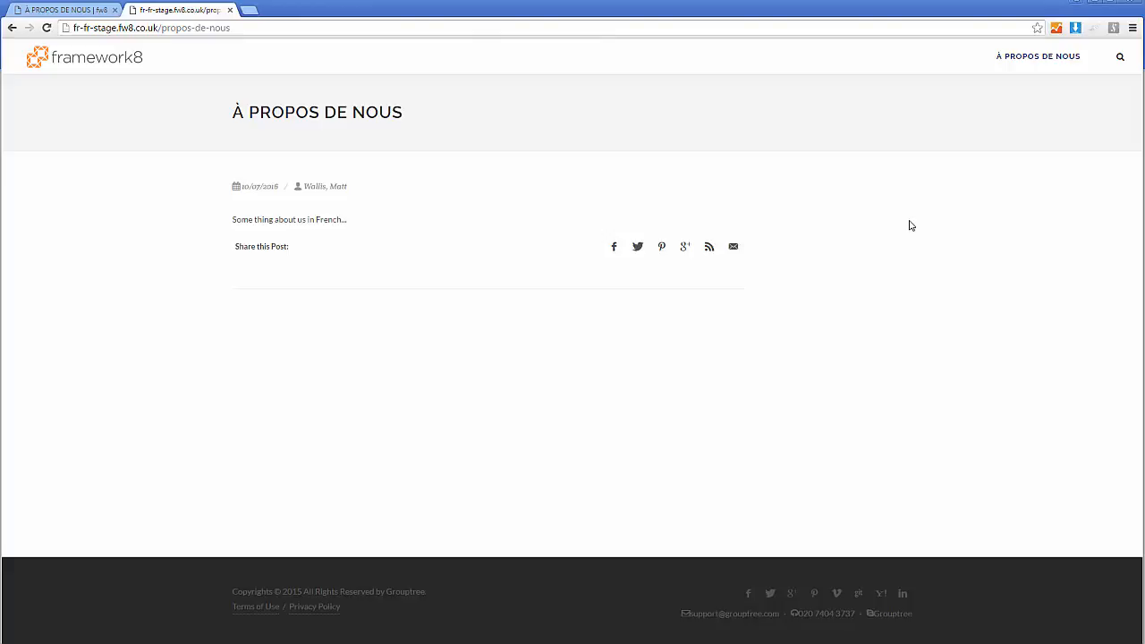
- Return to the admin site and check the Fr-Fr branch overview with the À PROPOS DE NOUS page open
{"action": "left_click", "coordinate": [87, 5]}
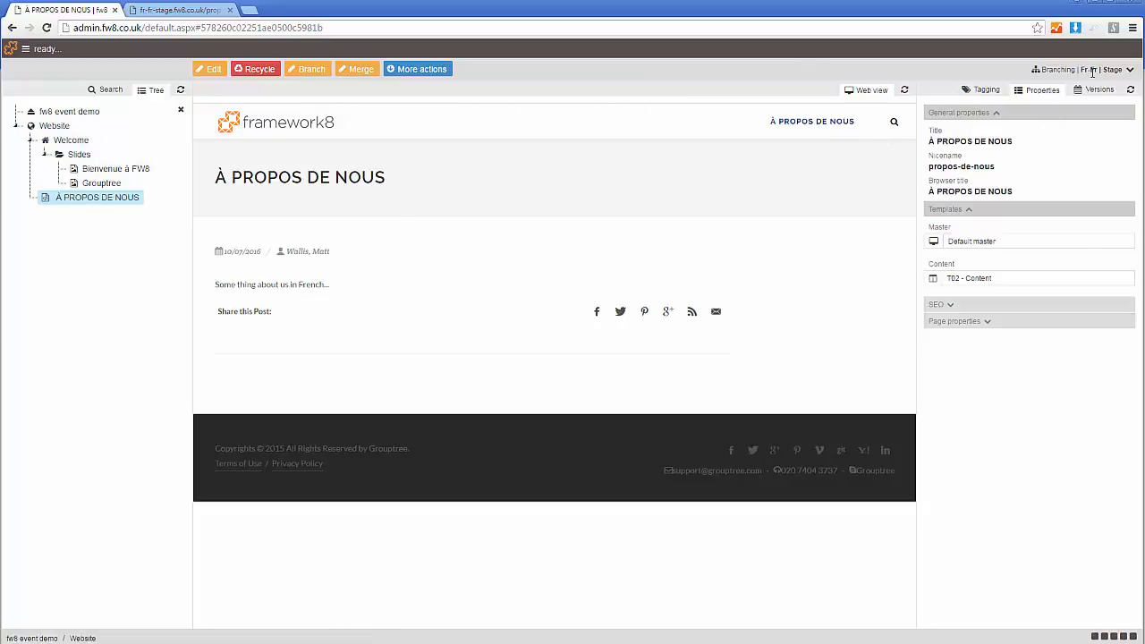
{"action": "left_click", "coordinate": [1093, 72]}
{"action": "left_click", "coordinate": [760, 502]}
{"action": "left_click", "coordinate": [1076, 70]}
{"action": "left_click", "coordinate": [288, 296]}
{"action": "left_click", "coordinate": [419, 71]}
- Merge the À PROPOS DE NOUS page into the fr-FR Live branch, removing it from the Stage branch, and commit
{"action": "left_click", "coordinate": [360, 69]}
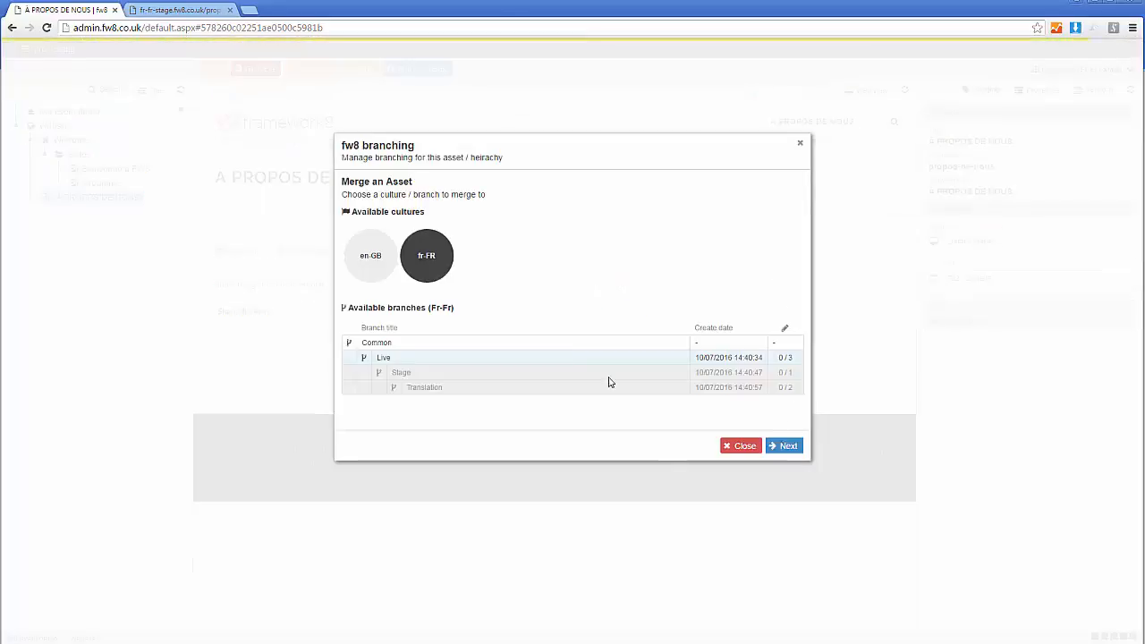
{"action": "left_click", "coordinate": [393, 361]}
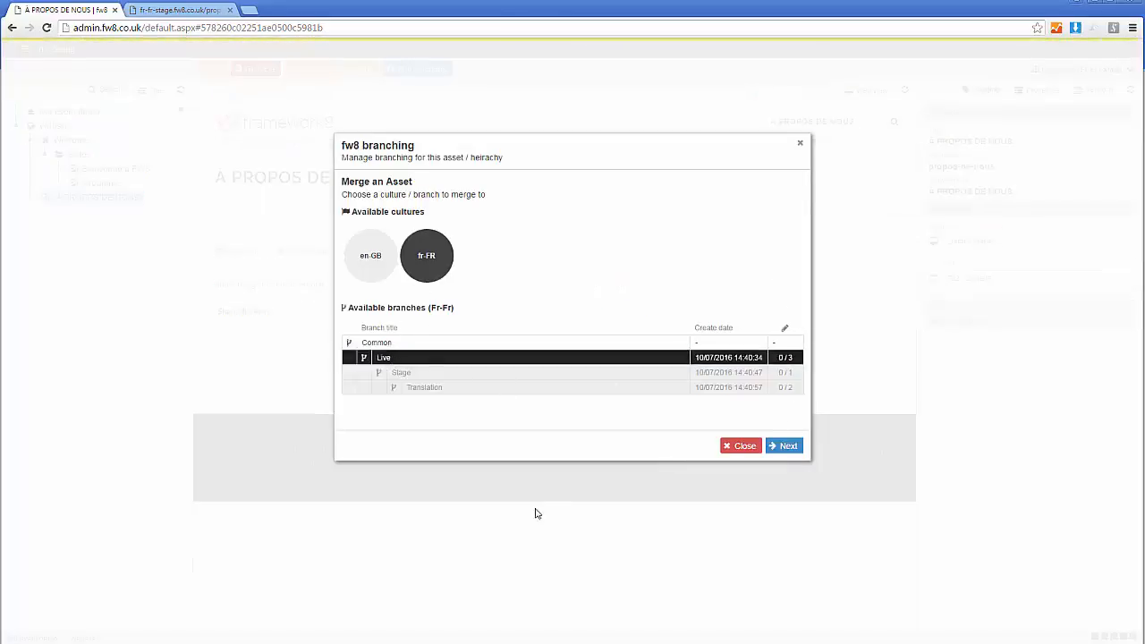
{"action": "left_click", "coordinate": [784, 445]}
{"action": "left_click", "coordinate": [785, 446]}
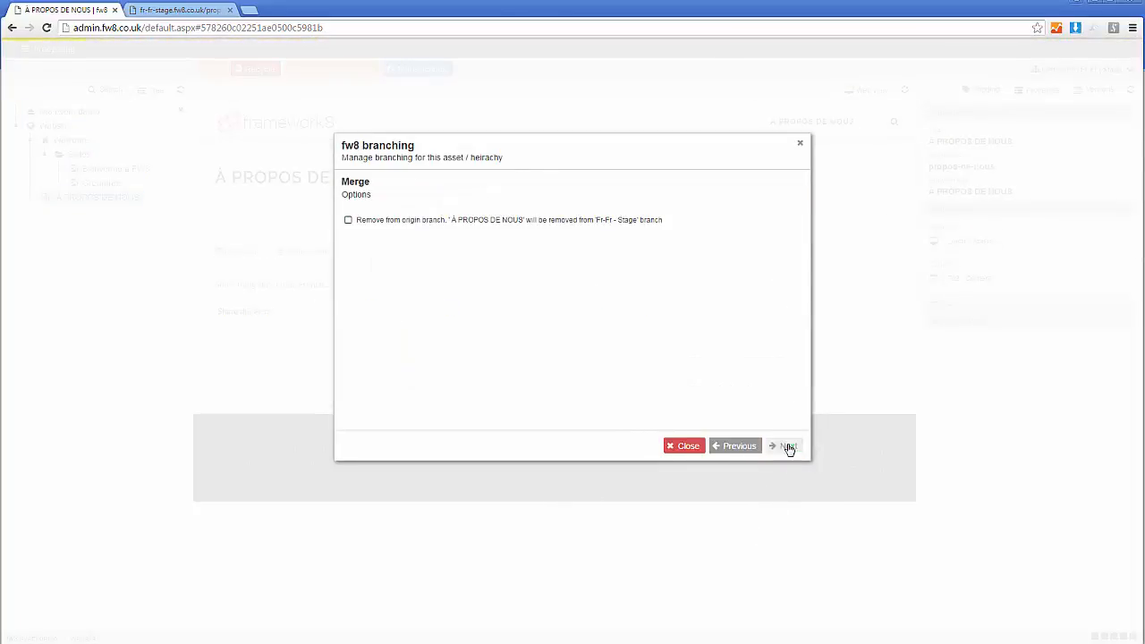
{"action": "left_click", "coordinate": [730, 445]}
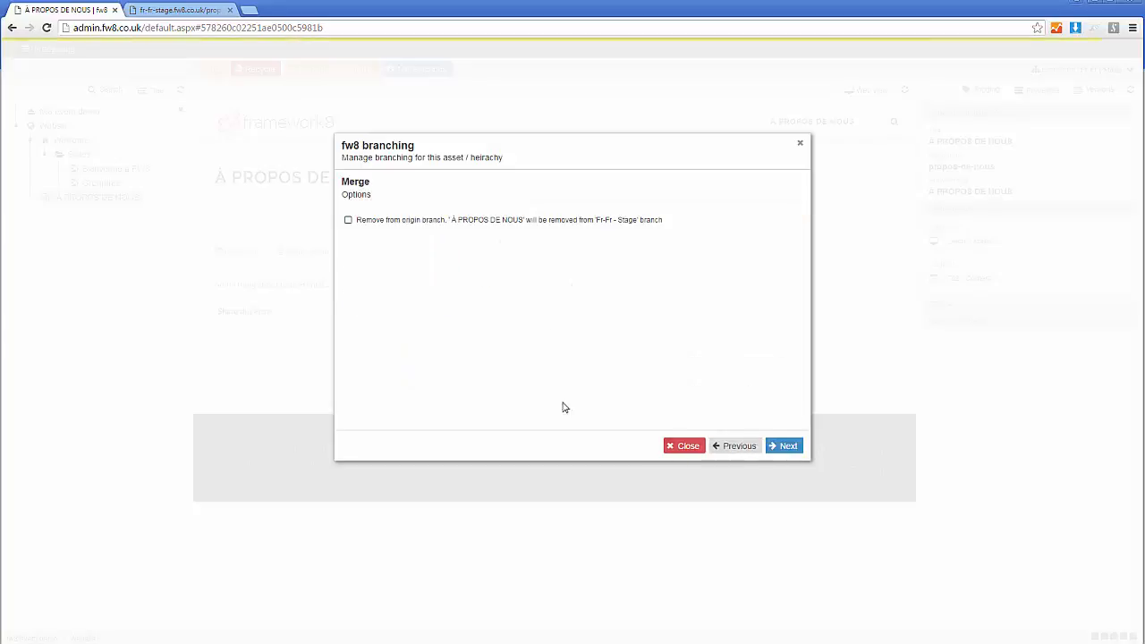
{"action": "left_click", "coordinate": [348, 220]}
{"action": "left_click", "coordinate": [785, 446]}
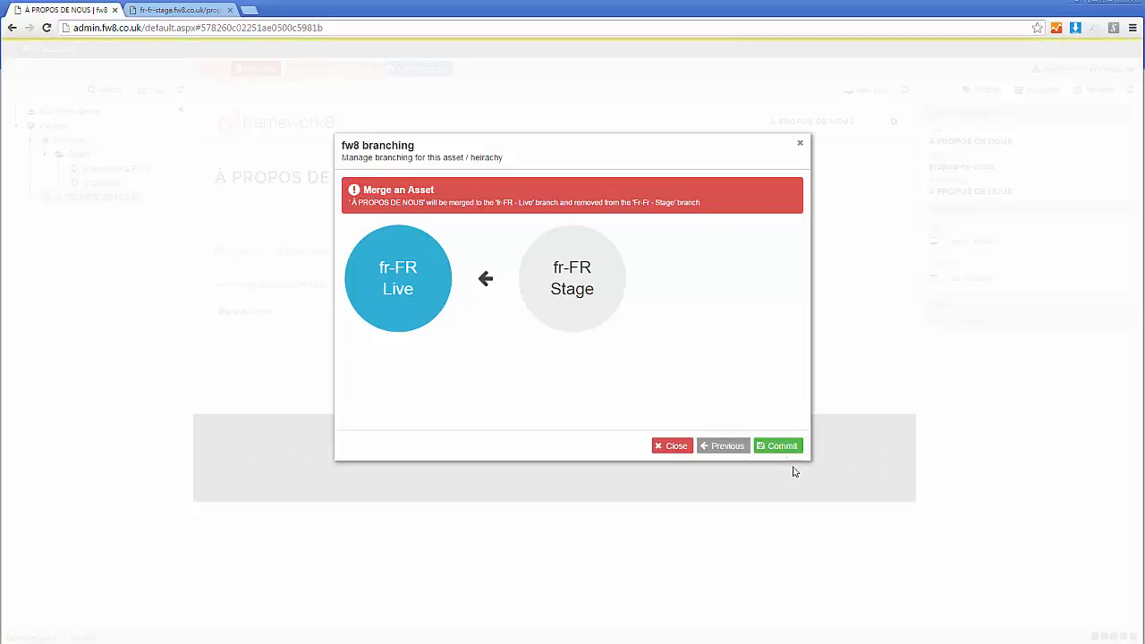
{"action": "left_click", "coordinate": [781, 447]}
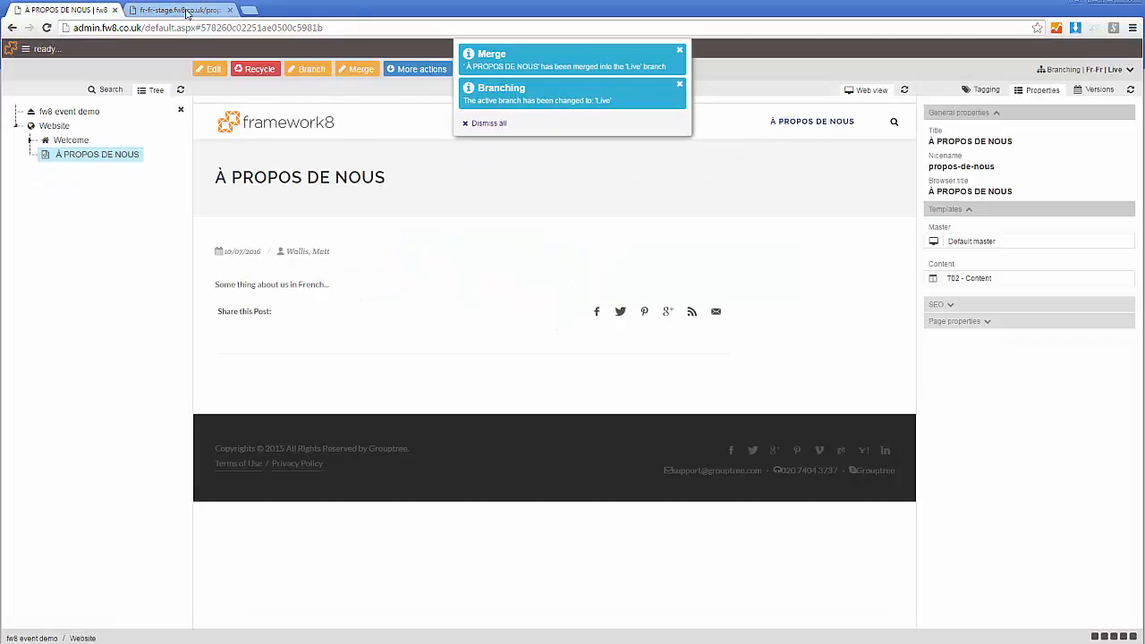
- Load fr-fr-live.fw8.co.uk in the website's browser tab and view its home page and the À PROPOS DE NOUS page
{"action": "left_click", "coordinate": [188, 11]}
{"action": "left_click", "coordinate": [114, 28]}
{"action": "left_click", "coordinate": [114, 28]}
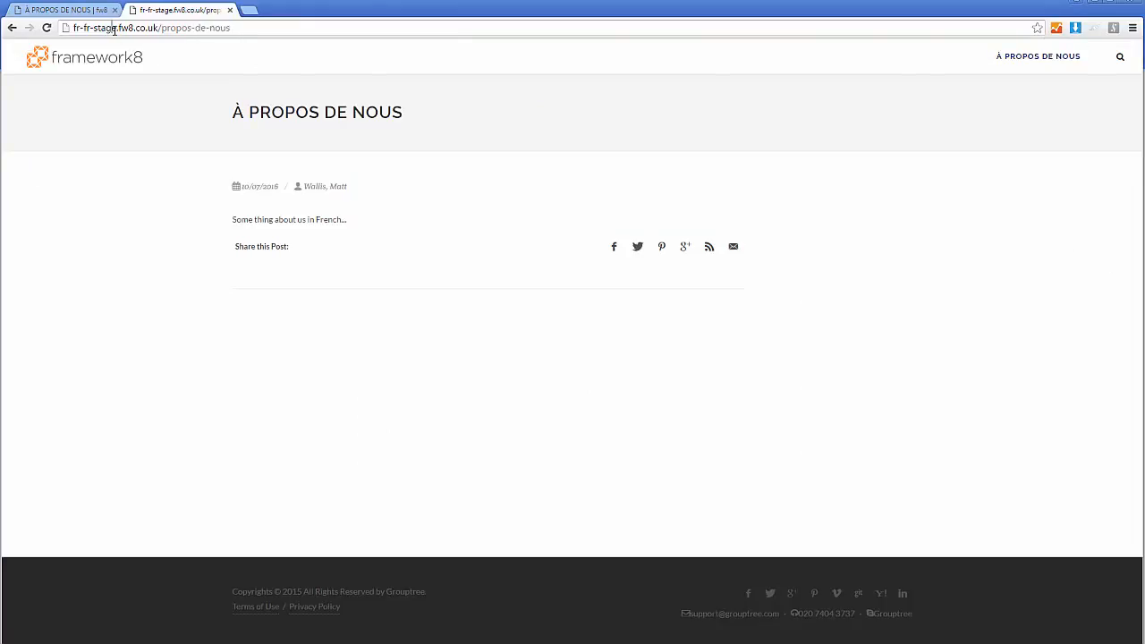
{"action": "left_click_drag", "start_coordinate": [116, 28], "coordinate": [97, 28]}
{"action": "type", "text": "live"}
{"action": "key", "text": "Return"}
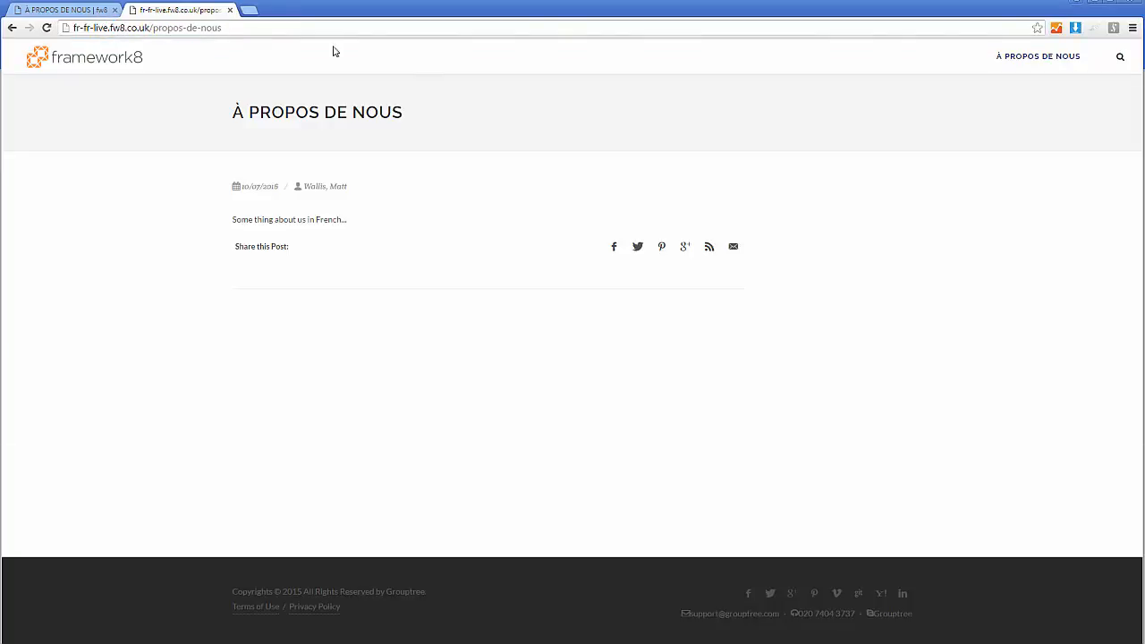
{"action": "left_click", "coordinate": [124, 68]}
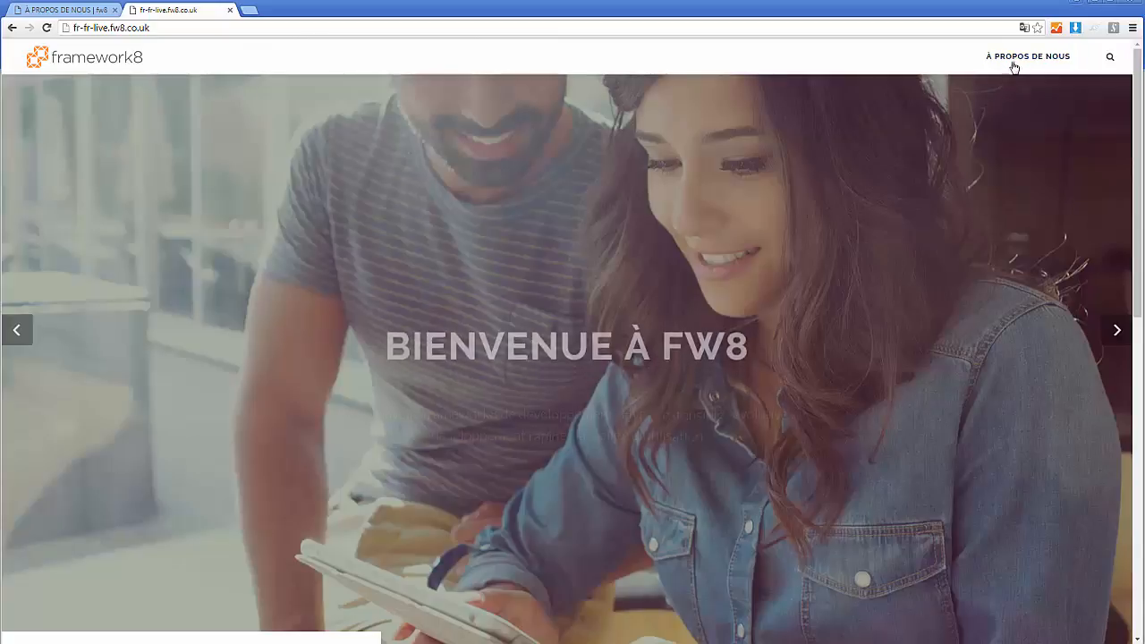
{"action": "left_click", "coordinate": [1016, 58]}
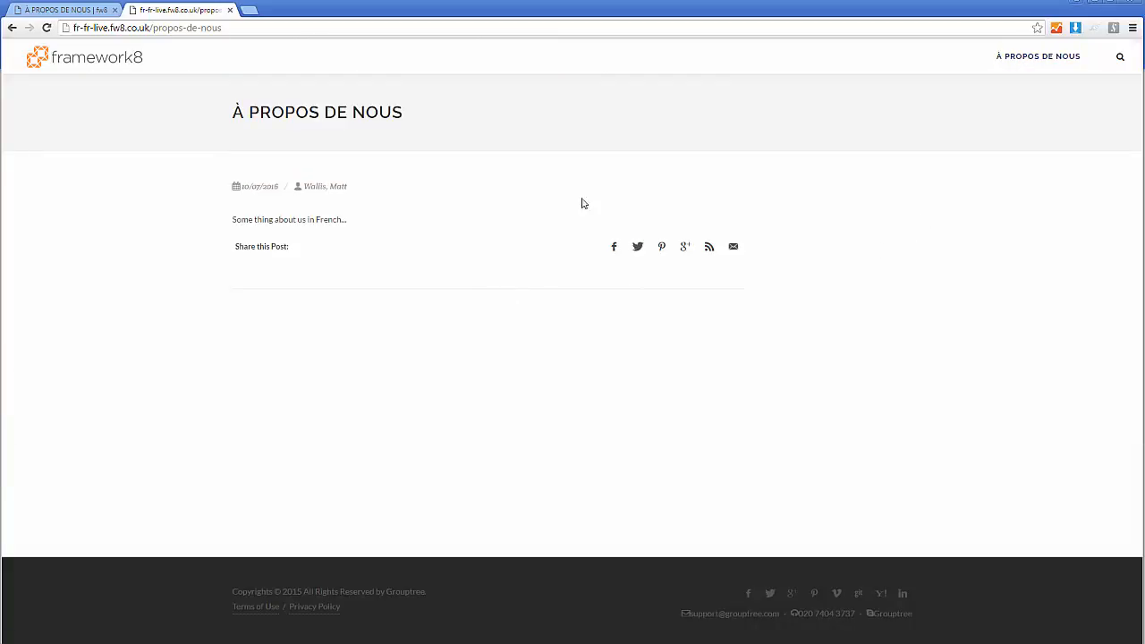
- Return to the admin site and examine the À PROPOS DE NOUS page's versions and asset timeline, closing the timeline when done
{"action": "left_click", "coordinate": [73, 9]}
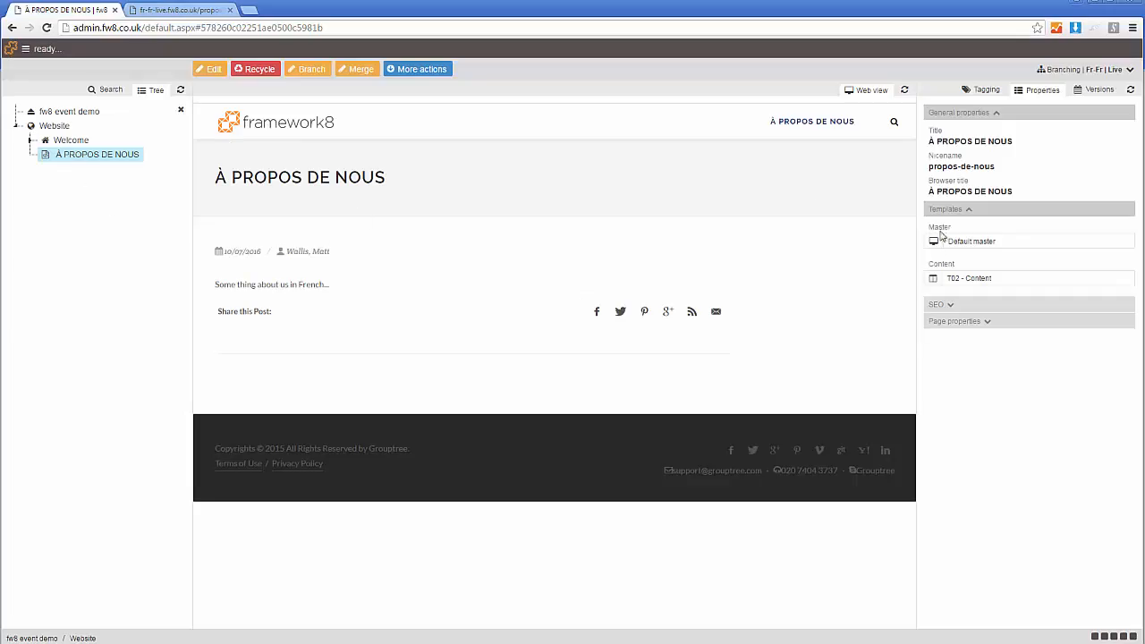
{"action": "left_click", "coordinate": [1095, 93]}
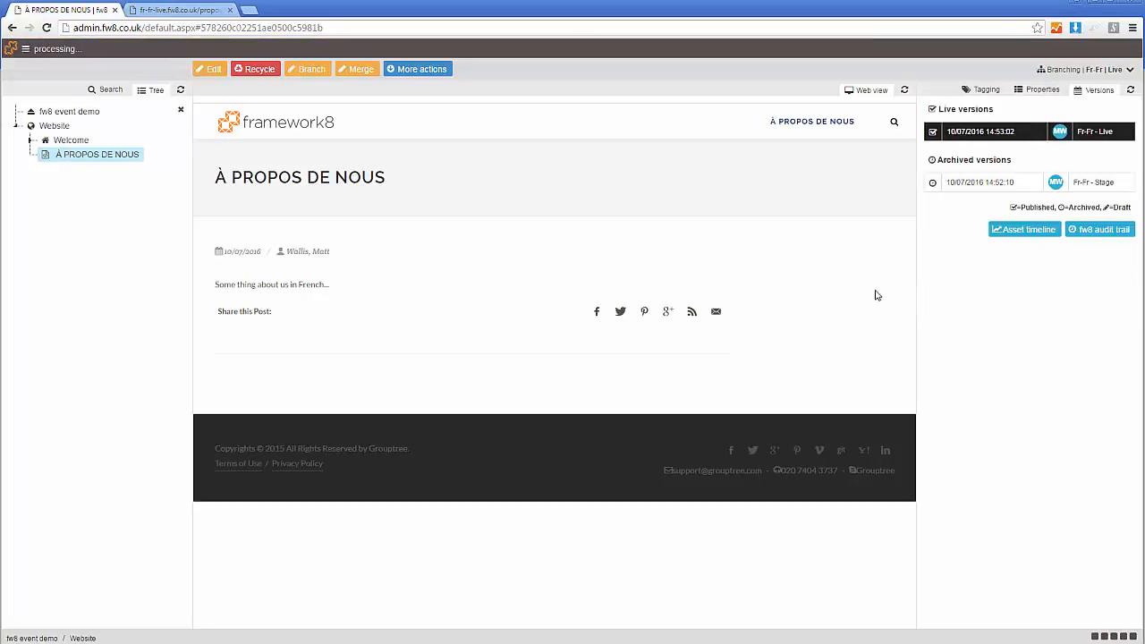
{"action": "left_click", "coordinate": [1027, 232]}
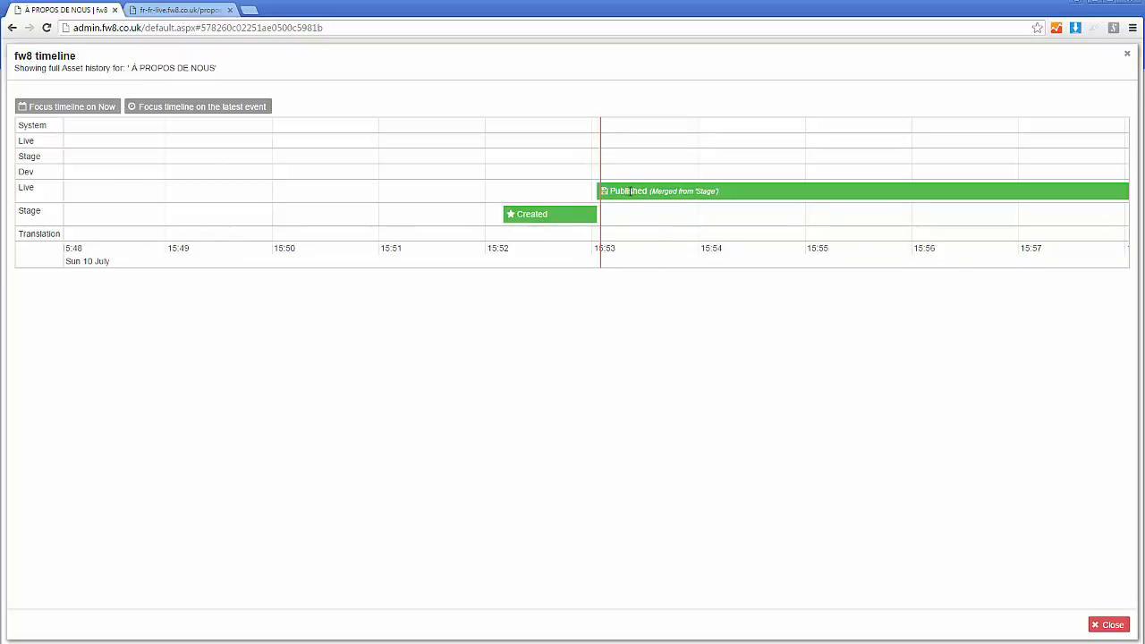
{"action": "scroll", "coordinate": [726, 200], "scroll_direction": "down", "scroll_amount": 1}
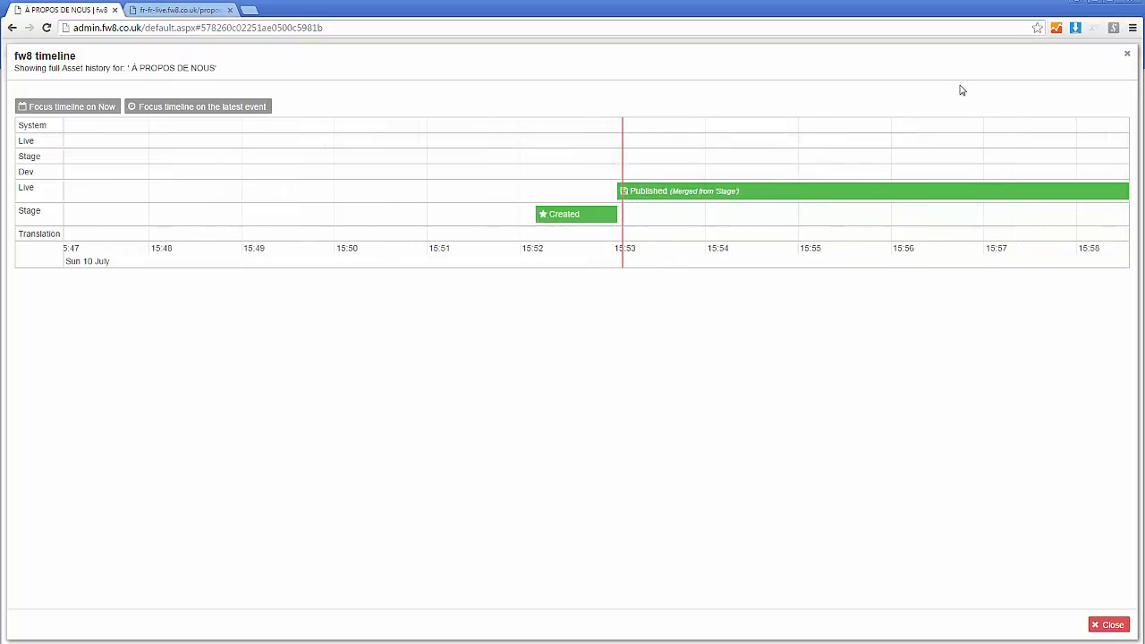
{"action": "left_click", "coordinate": [1128, 55]}
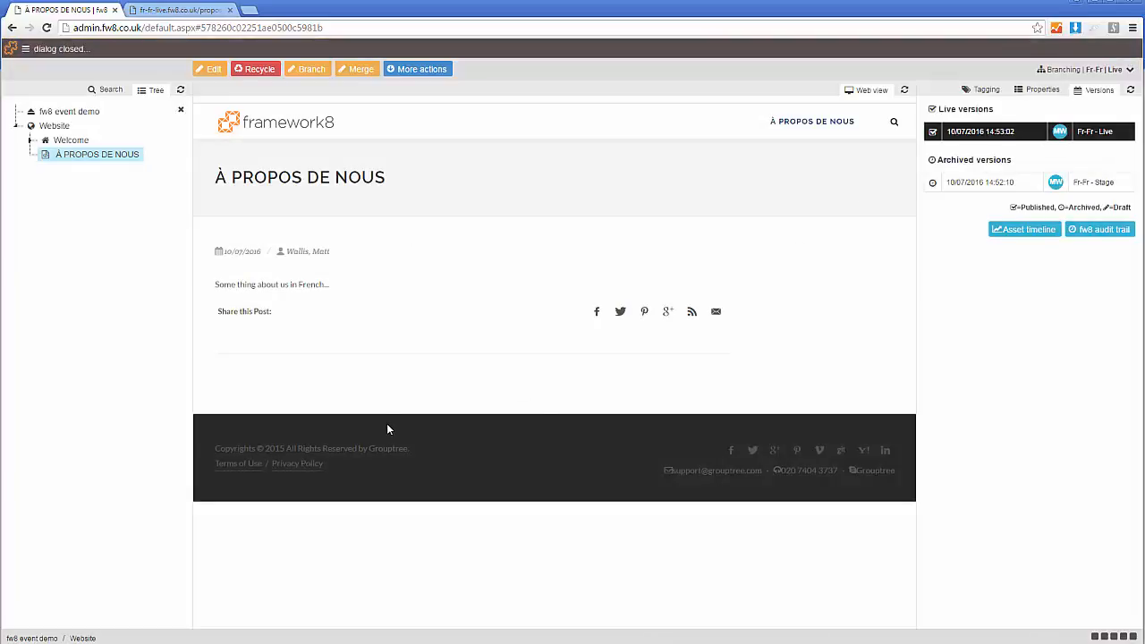